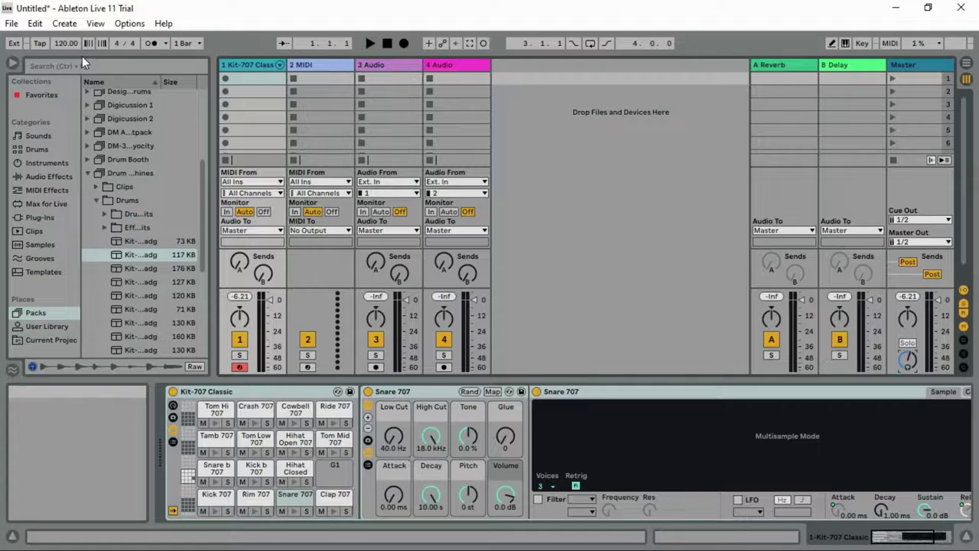
# - Turn on the metronome and set the project tempo to 90 BPM
pyautogui.click(149, 44)
pyautogui.click(64, 46)
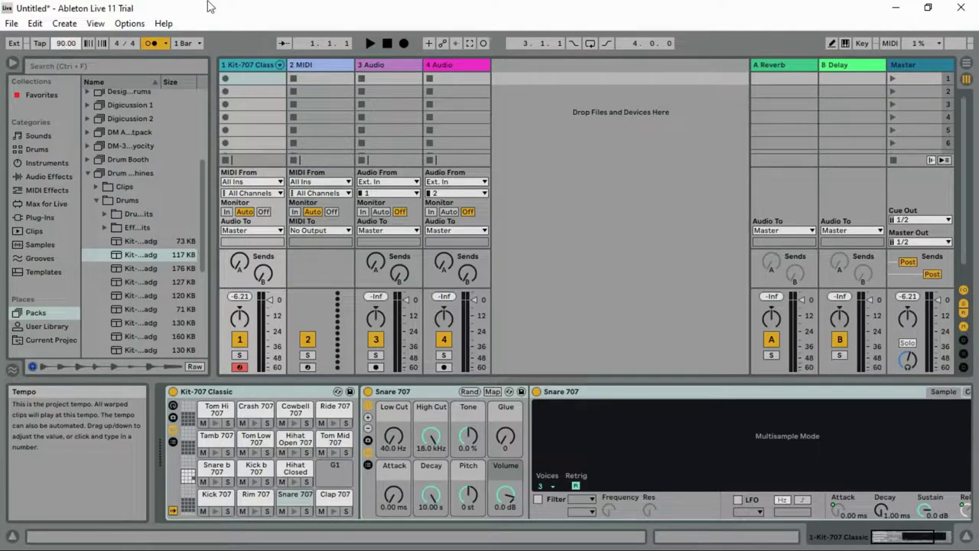
# - Record a drum pattern of kick, snare, kick b and clap hits on the Kit-707 Classic track, doing a second take
pyautogui.click(403, 44)
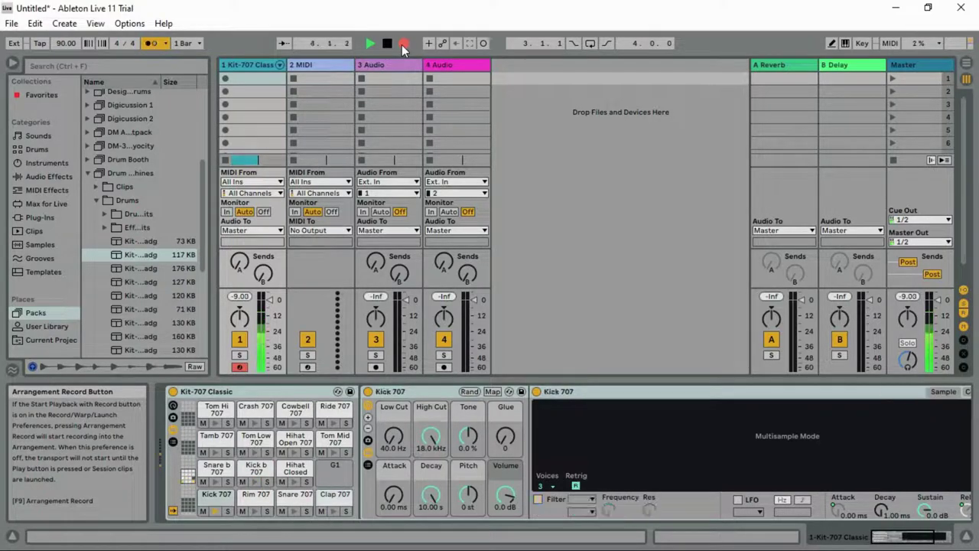
pyautogui.press('space')
pyautogui.click(403, 45)
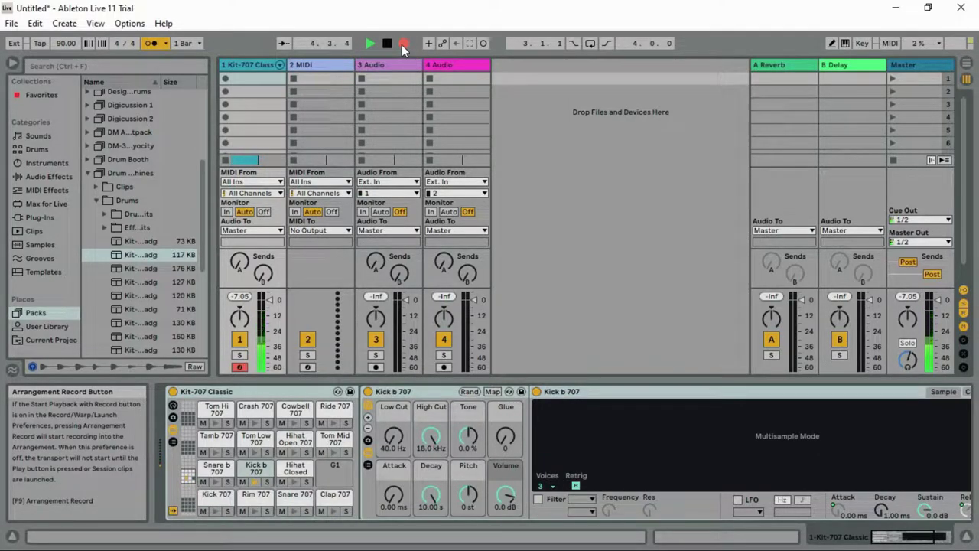
pyautogui.press('space')
# - In the Arrangement View, trim the empty first bar off the recorded drum clip and move the clip to bar 1
pyautogui.press('Tab')
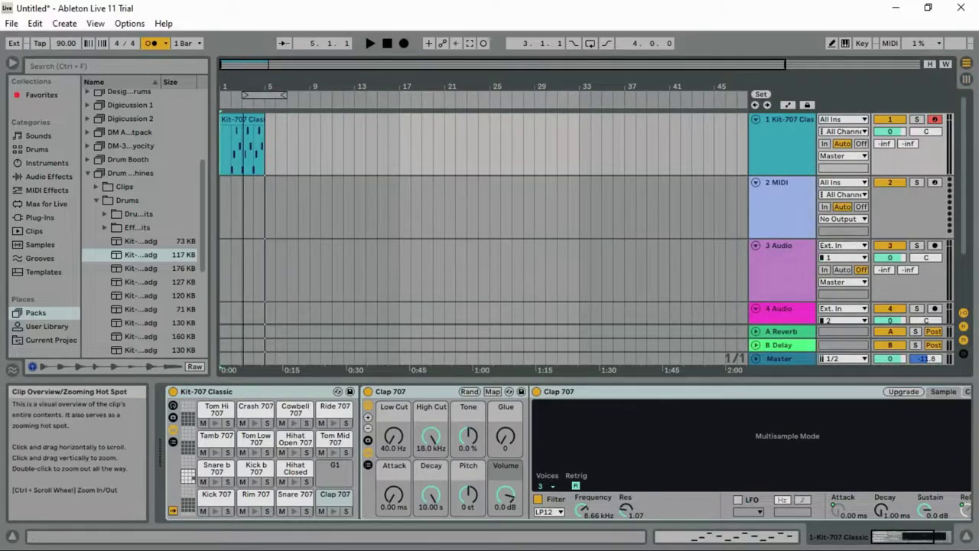
pyautogui.moveTo(244, 65); pyautogui.dragTo(245, 122)
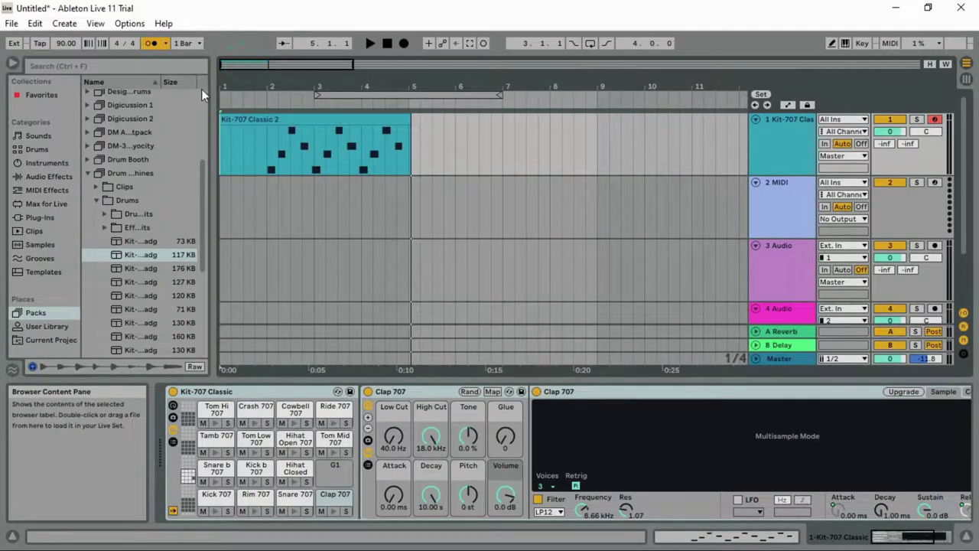
pyautogui.moveTo(223, 120)
pyautogui.mouseDown()
pyautogui.moveTo(274, 115)
pyautogui.moveTo(238, 122)
pyautogui.mouseUp()
# - Loop the first three bars over the drum clip and open the clip's notes for editing
pyautogui.moveTo(365, 92); pyautogui.dragTo(249, 98)
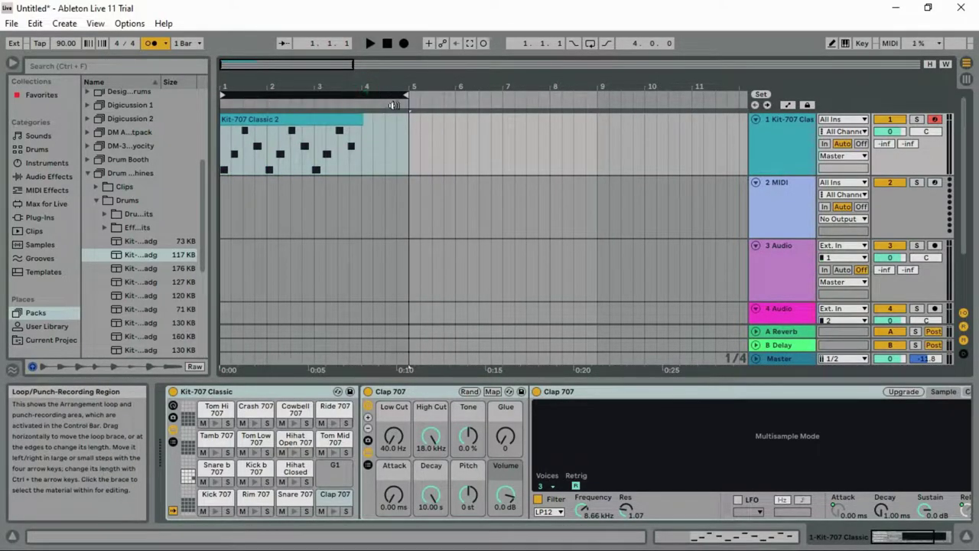
pyautogui.moveTo(408, 91); pyautogui.dragTo(474, 156)
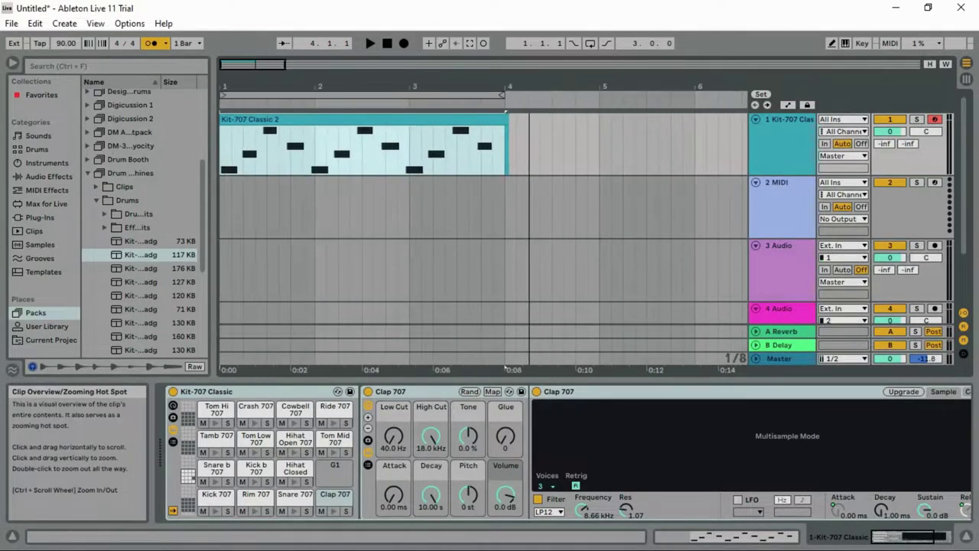
pyautogui.click(591, 43)
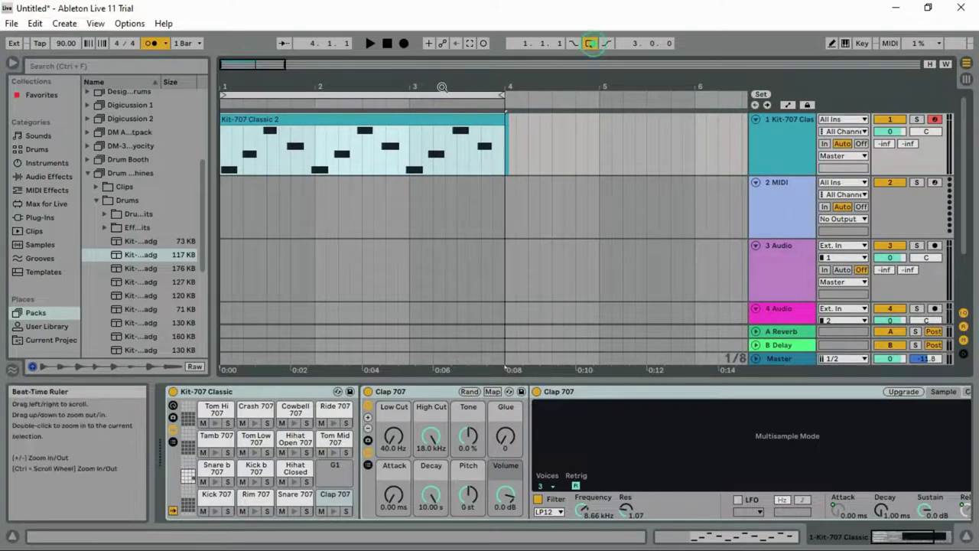
pyautogui.doubleClick(396, 120)
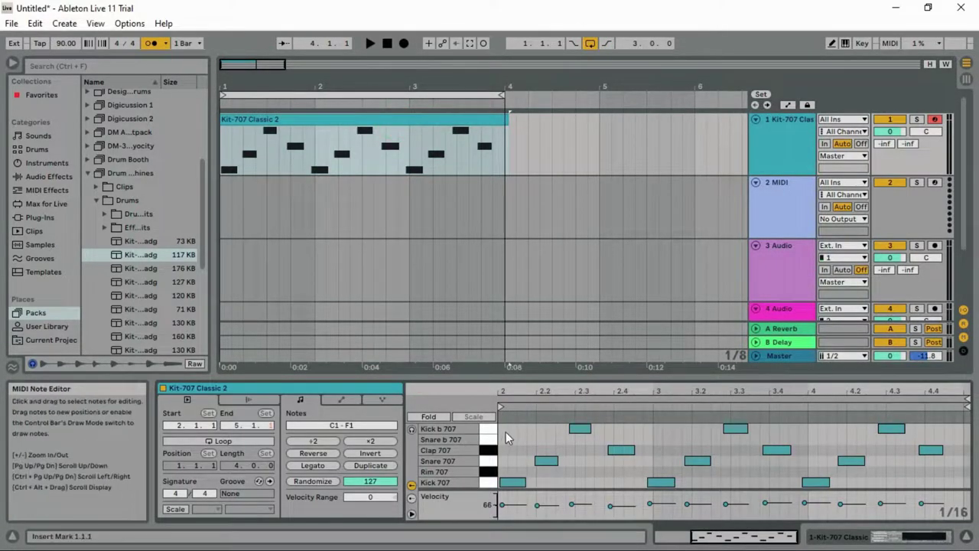
# - Try quantizing all the notes in the drum clip to the current 1/16 grid, and undo it
pyautogui.moveTo(507, 427); pyautogui.dragTo(966, 493)
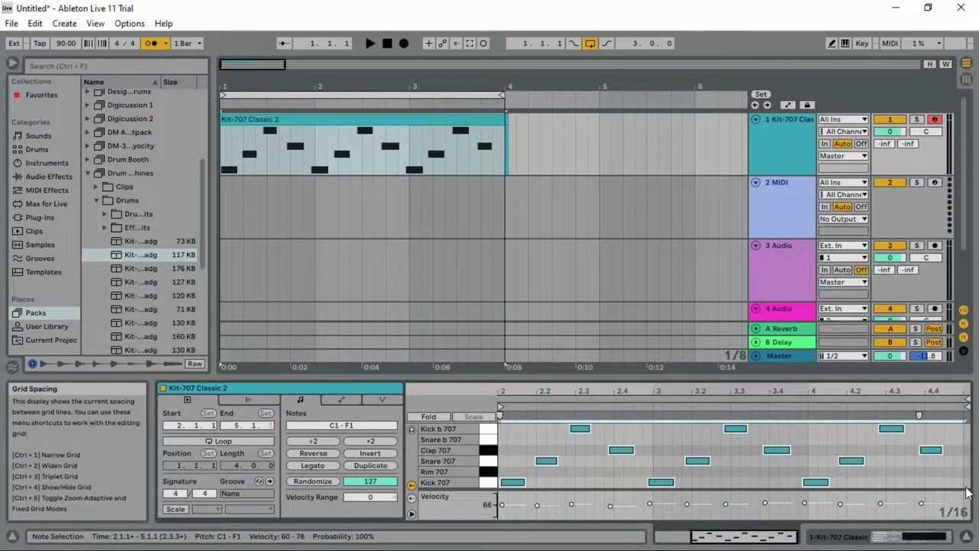
pyautogui.hotkey('ctrl', 'u')
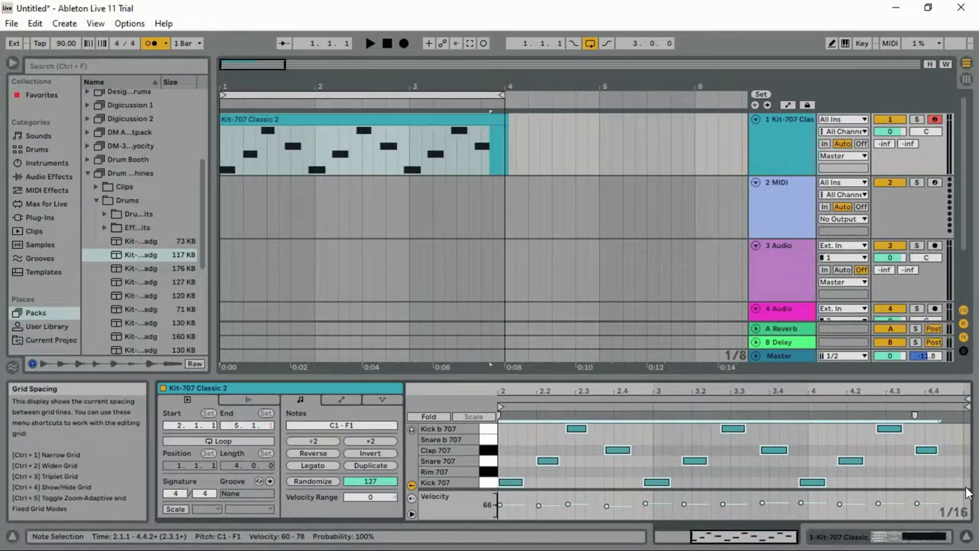
pyautogui.hotkey('ctrl', 'z')
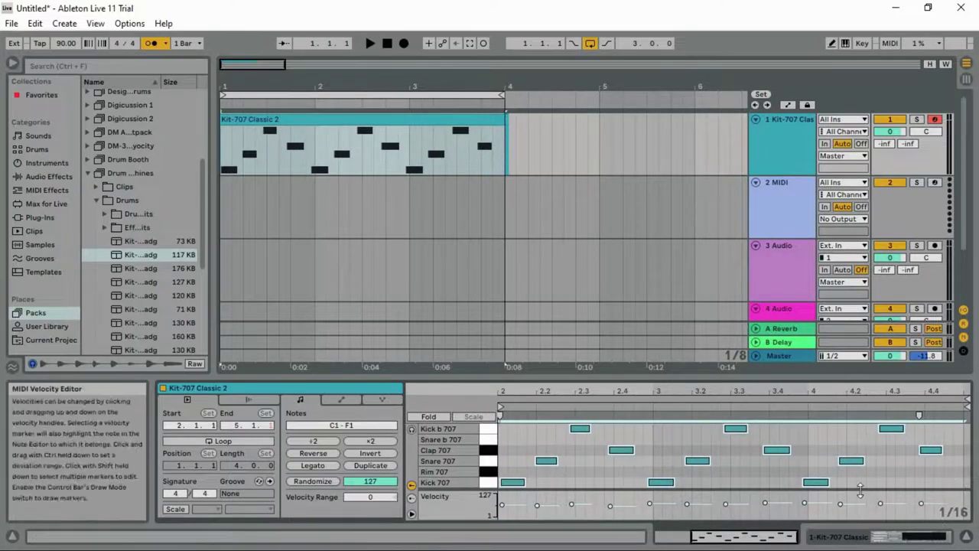
# - Quantize the first Kick 707 and Snare 707 notes to 1/4 using the quantize settings
pyautogui.moveTo(742, 536); pyautogui.dragTo(693, 549)
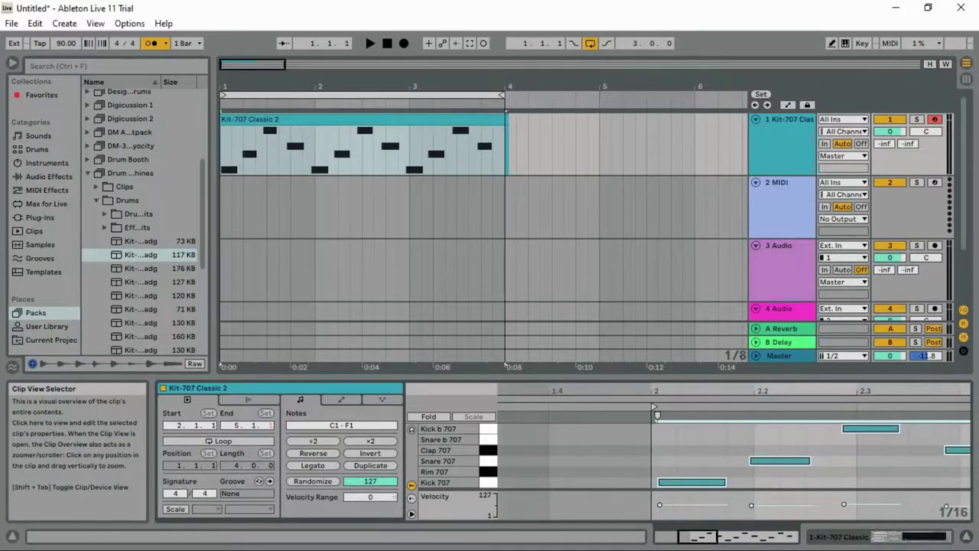
pyautogui.click(872, 480)
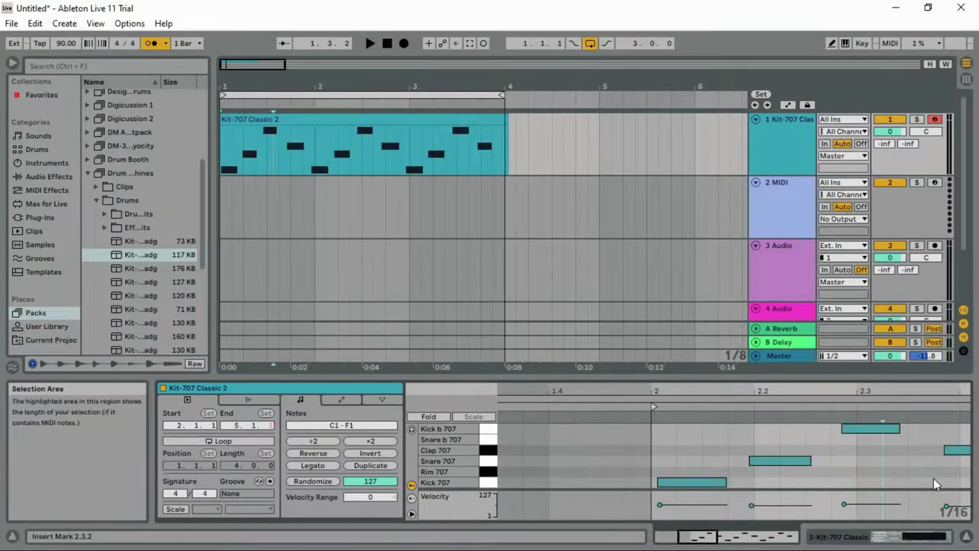
pyautogui.moveTo(660, 435); pyautogui.dragTo(908, 489)
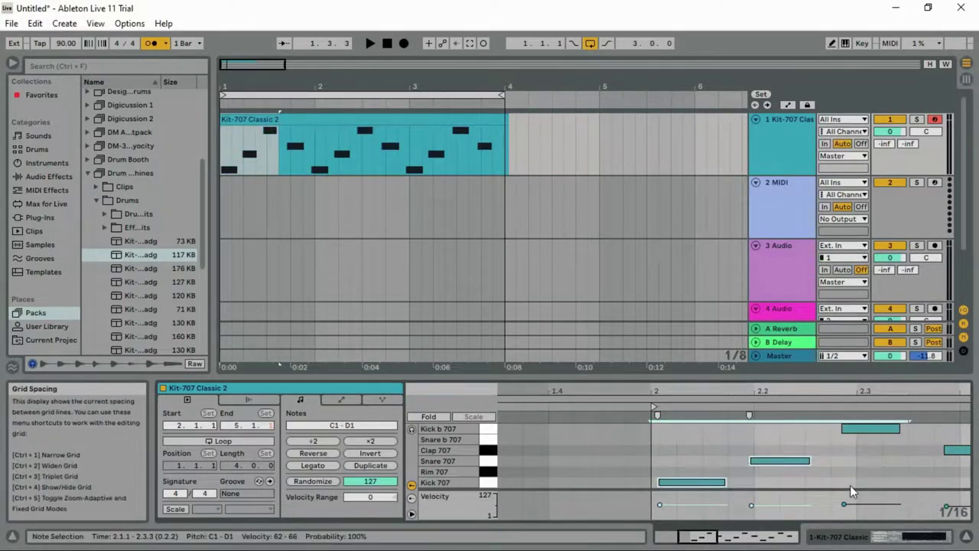
pyautogui.rightClick(778, 464)
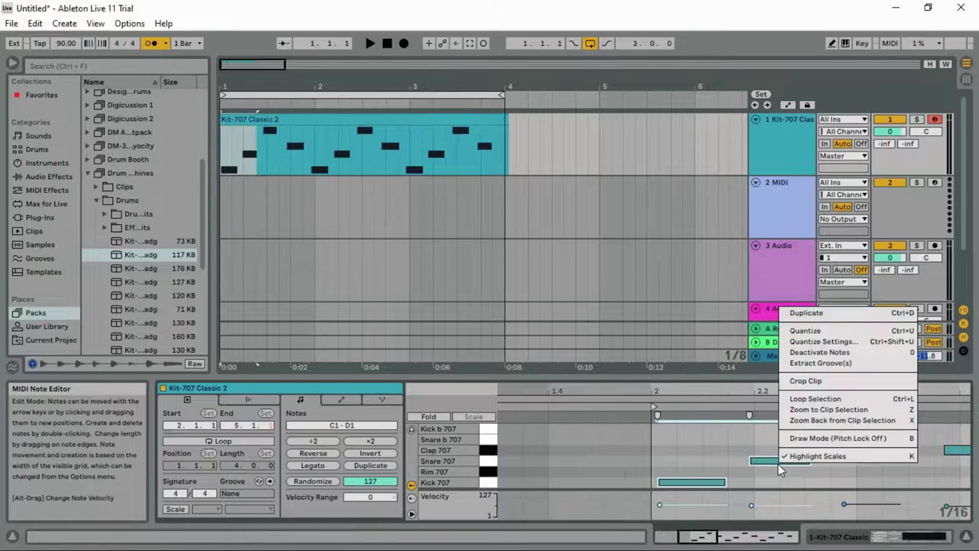
pyautogui.click(867, 342)
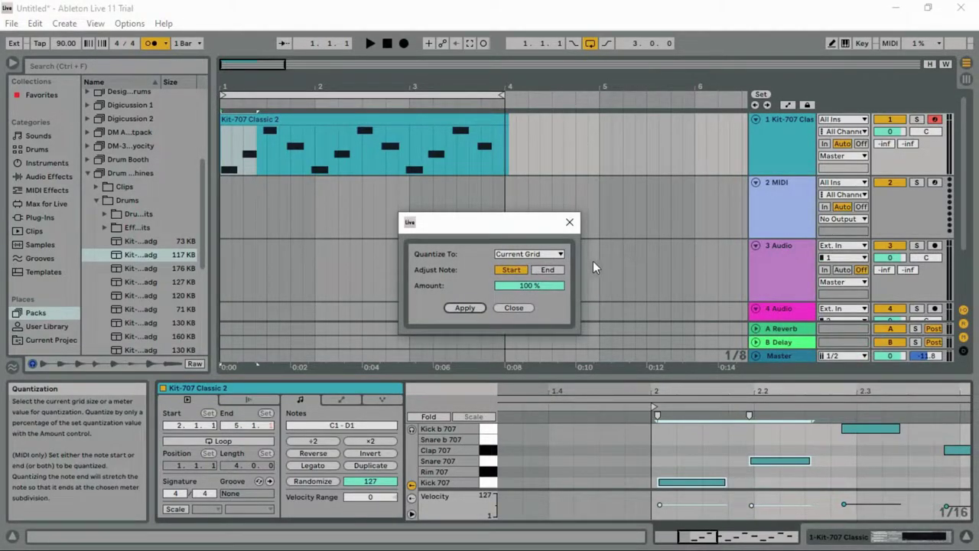
pyautogui.click(557, 256)
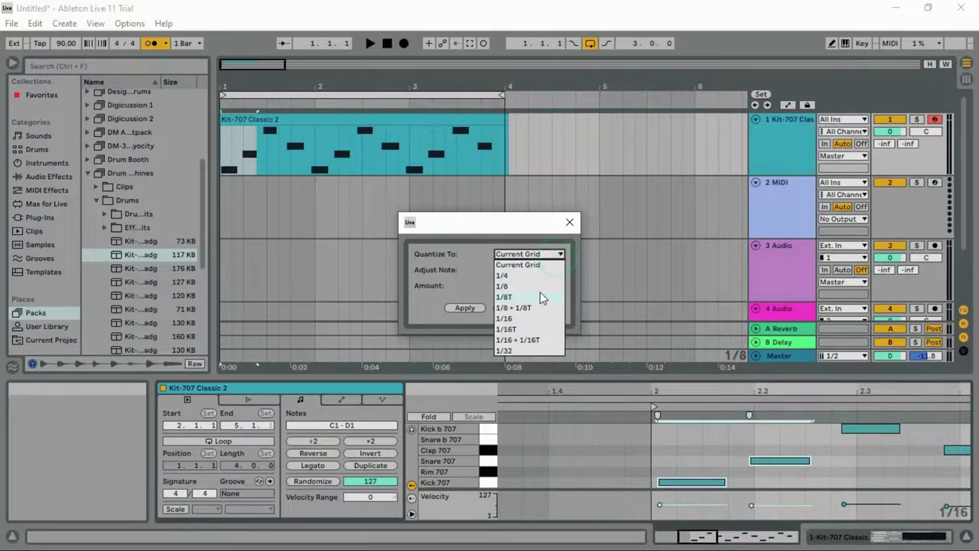
pyautogui.click(513, 275)
pyautogui.click(465, 308)
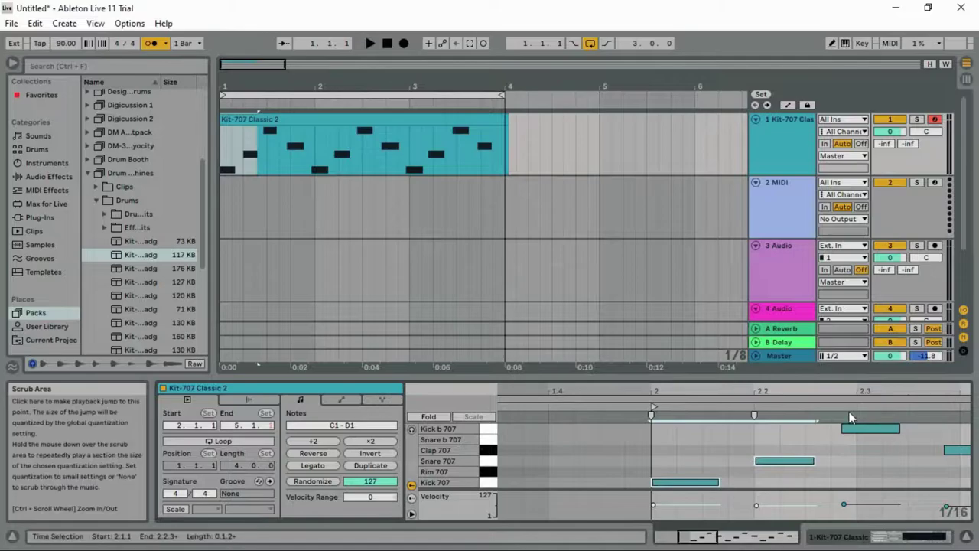
# - Quantize the Kick b note at 2.3 and the Clap, Kick and Snare notes between 2.4 and 3.2
pyautogui.rightClick(884, 429)
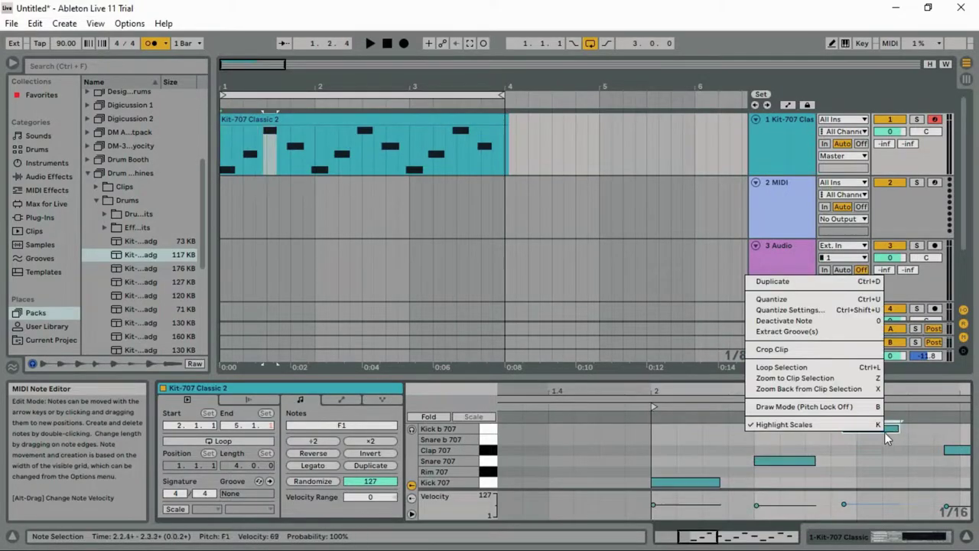
pyautogui.click(771, 299)
pyautogui.click(776, 536)
pyautogui.moveTo(777, 537); pyautogui.dragTo(705, 535)
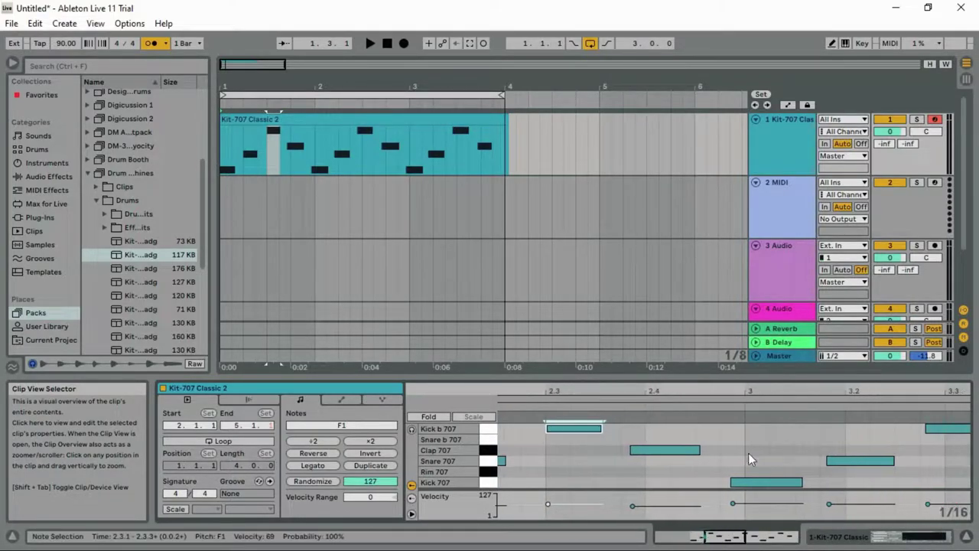
pyautogui.moveTo(651, 440); pyautogui.dragTo(866, 490)
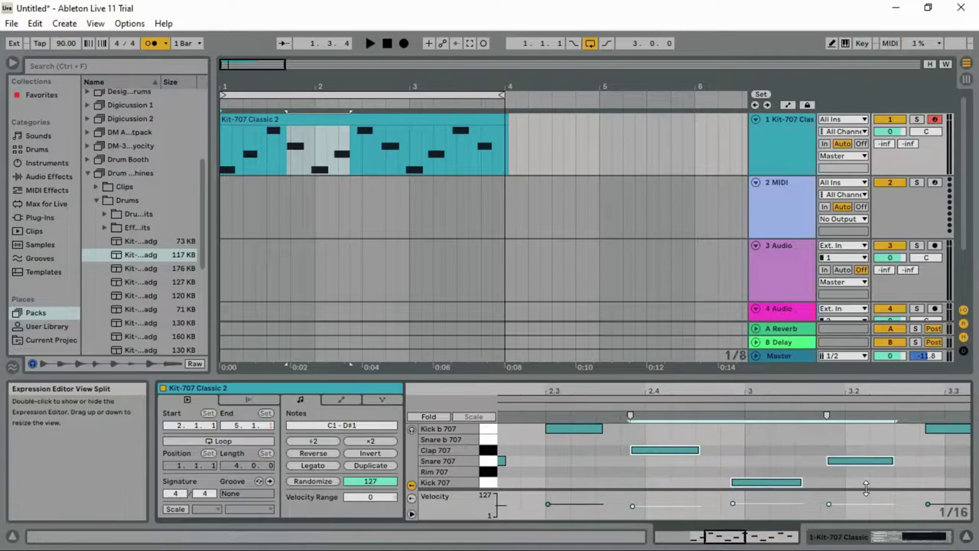
pyautogui.hotkey('ctrl', 'u')
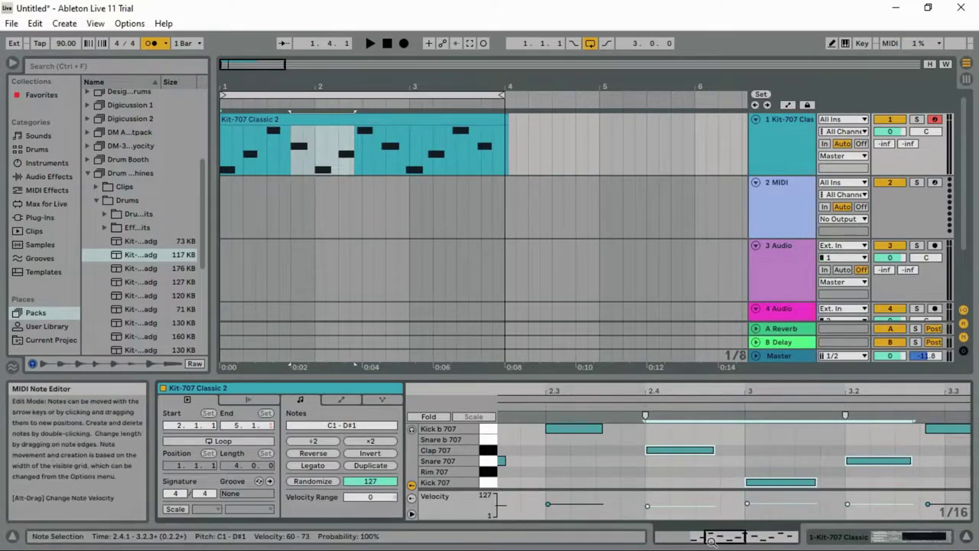
# - Quantize the Kick b and Clap notes at 3.3 and 3.4, and the Kick note at bar 4
pyautogui.moveTo(718, 545); pyautogui.dragTo(747, 545)
pyautogui.moveTo(712, 472); pyautogui.dragTo(974, 415)
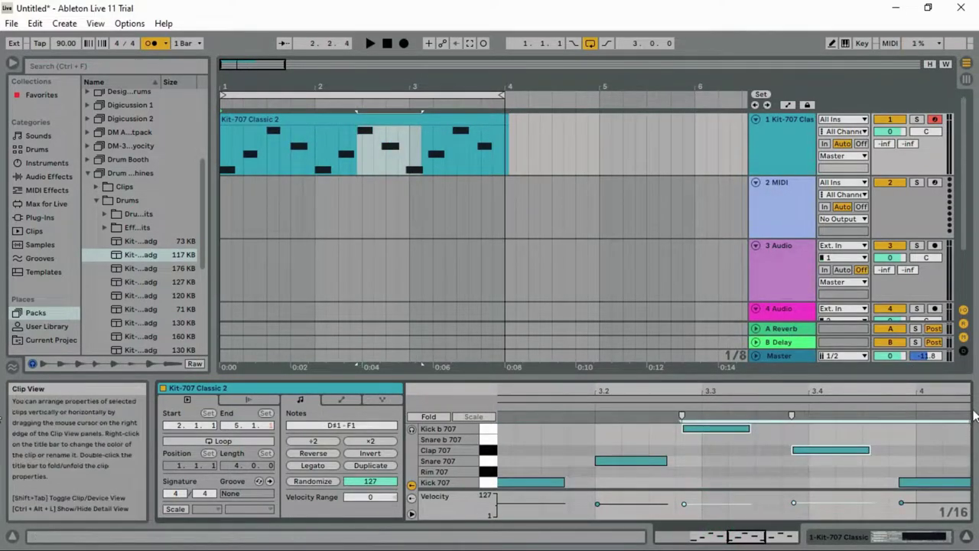
pyautogui.press('Right')
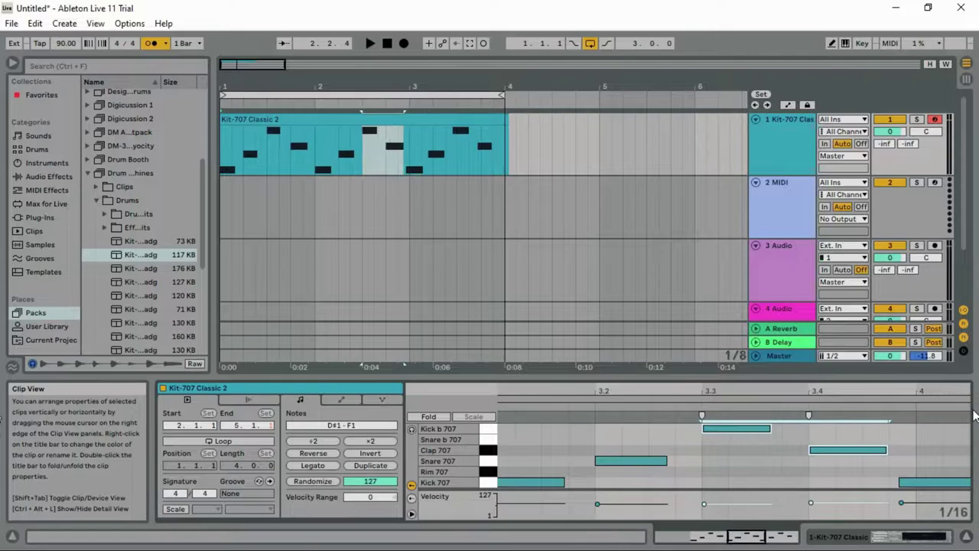
pyautogui.click(907, 485)
pyautogui.press('Right')
# - Quantize the last Snare, Kick b and Clap notes at 4.2, 4.3 and 4.4
pyautogui.moveTo(740, 538); pyautogui.dragTo(765, 537)
pyautogui.moveTo(728, 433); pyautogui.dragTo(956, 470)
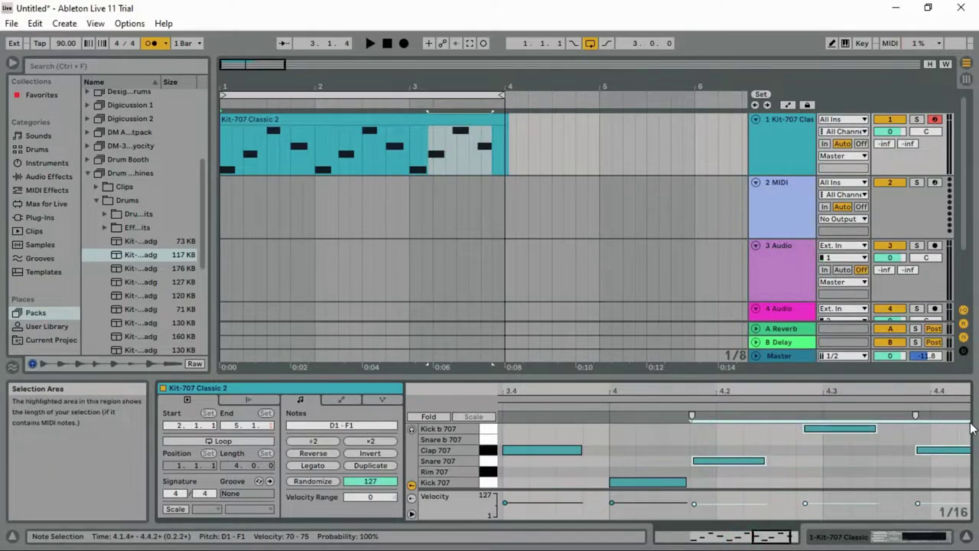
pyautogui.press('Right')
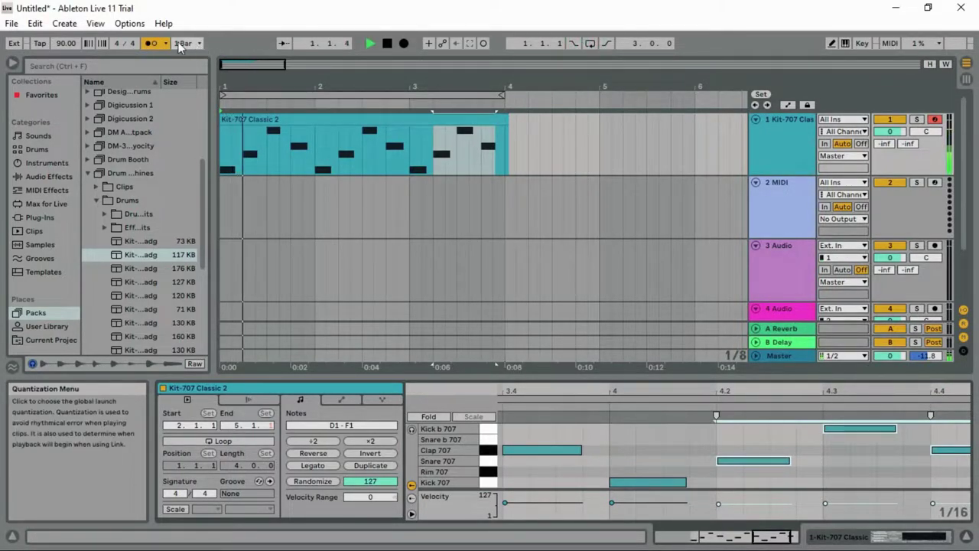
# - Turn off the metronome, switch the arrangement loop back on and play the quantized drum pattern
pyautogui.click(152, 43)
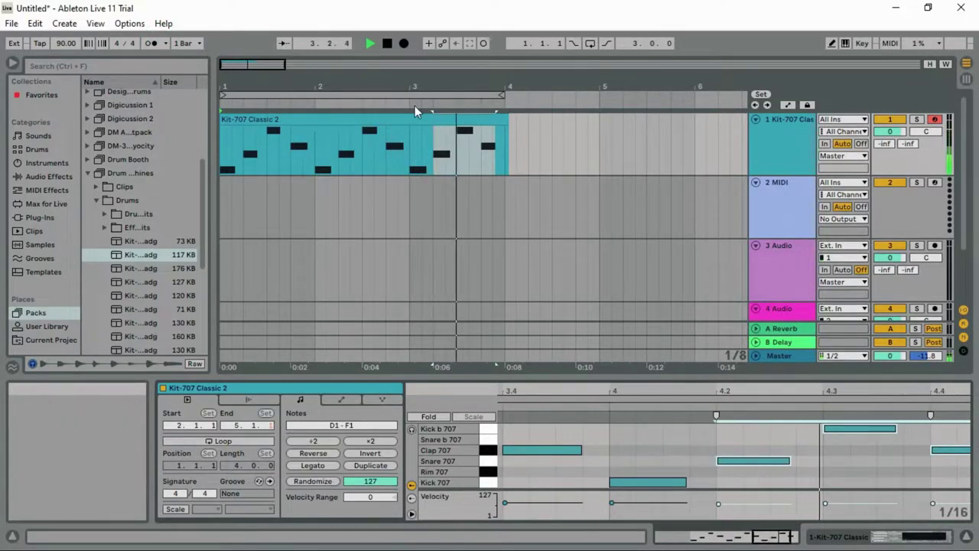
pyautogui.press('Tab')
pyautogui.press('Tab')
pyautogui.press('Tab')
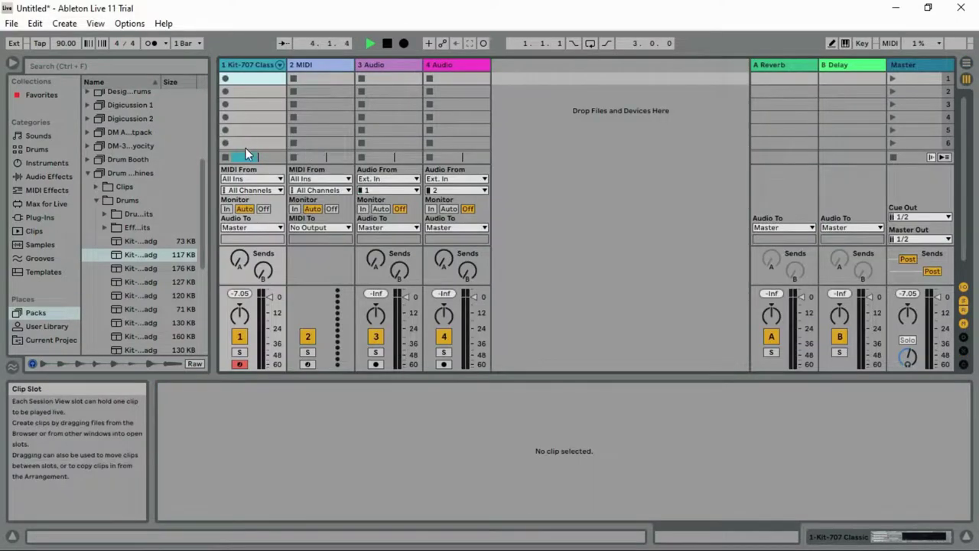
pyautogui.click(591, 44)
pyautogui.press('Tab')
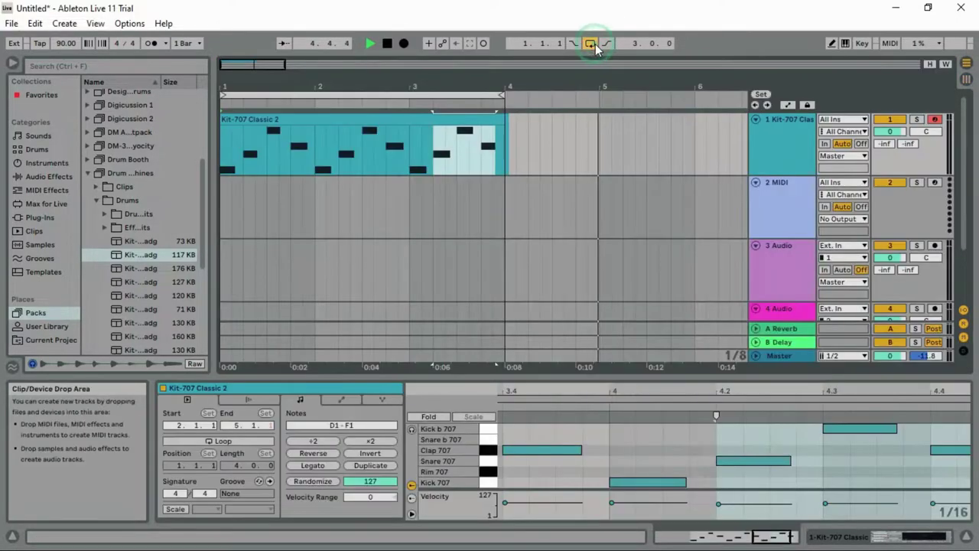
pyautogui.press('space')
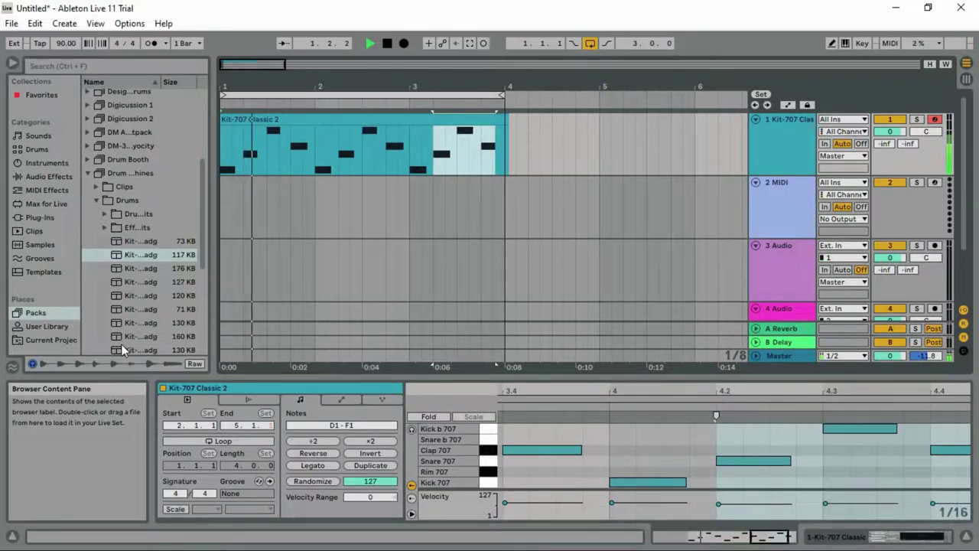
# - Add a Cowbell 707 note at 2.2.3, duplicate it to 2.2.4 and move the duplicate onto the Tom Hi 707 row
pyautogui.click(636, 434)
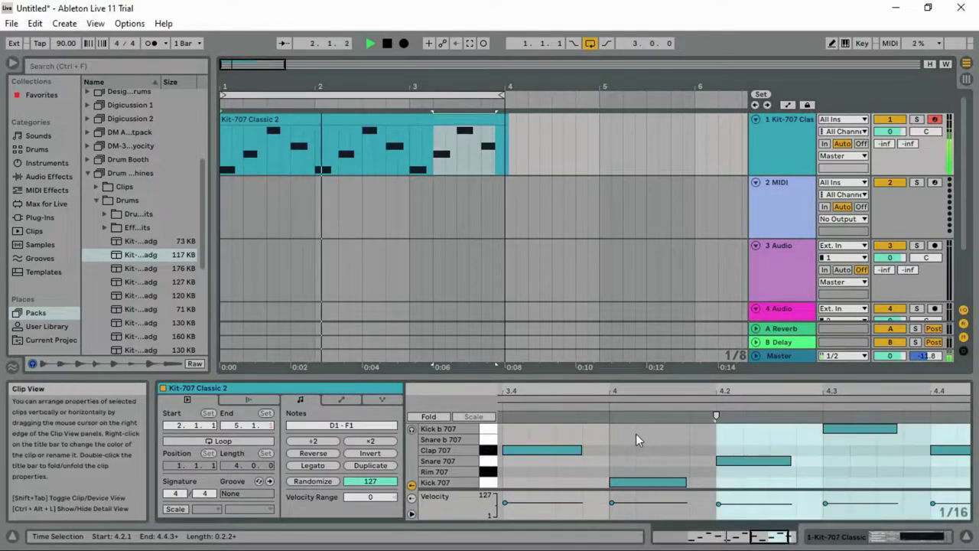
pyautogui.moveTo(751, 537); pyautogui.dragTo(709, 537)
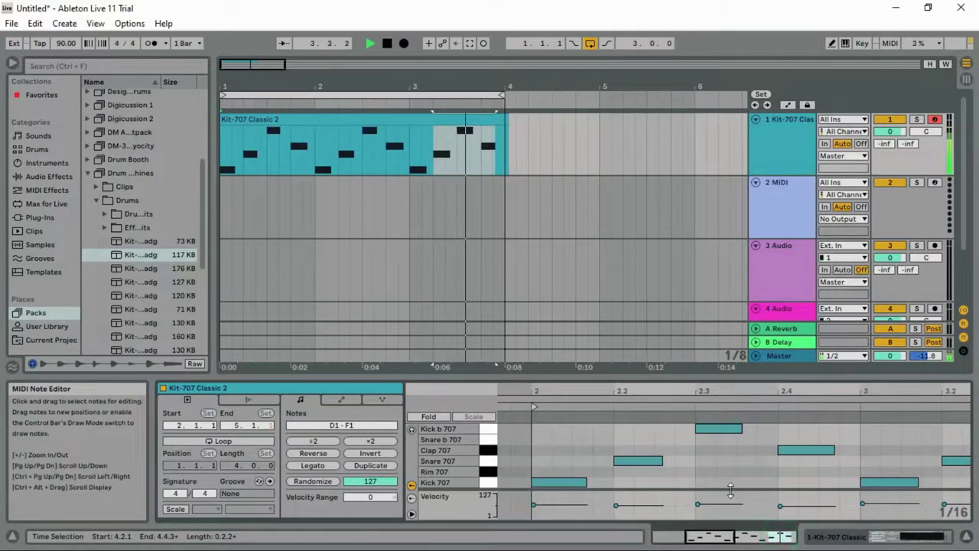
pyautogui.scroll(5, 725, 456)
pyautogui.scroll(-5, 727, 454)
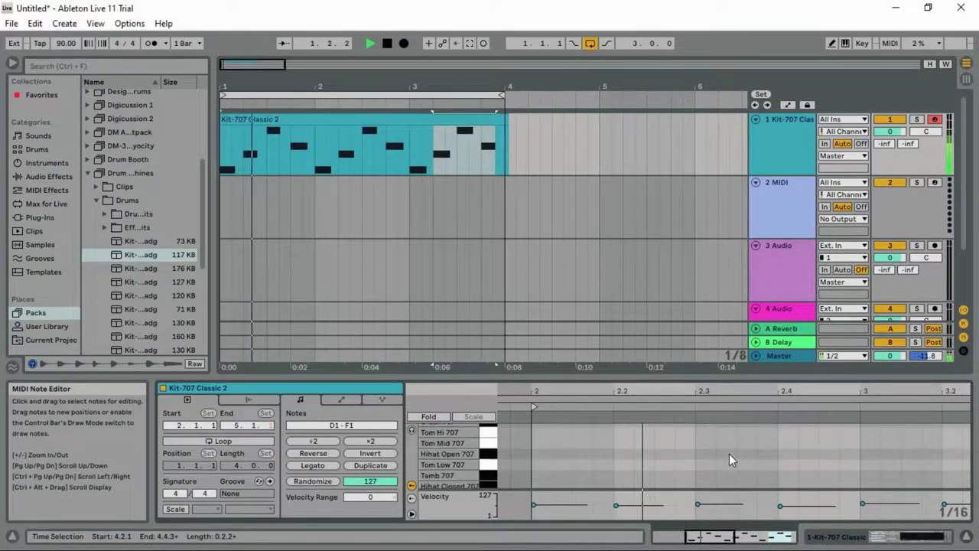
pyautogui.scroll(5, 692, 450)
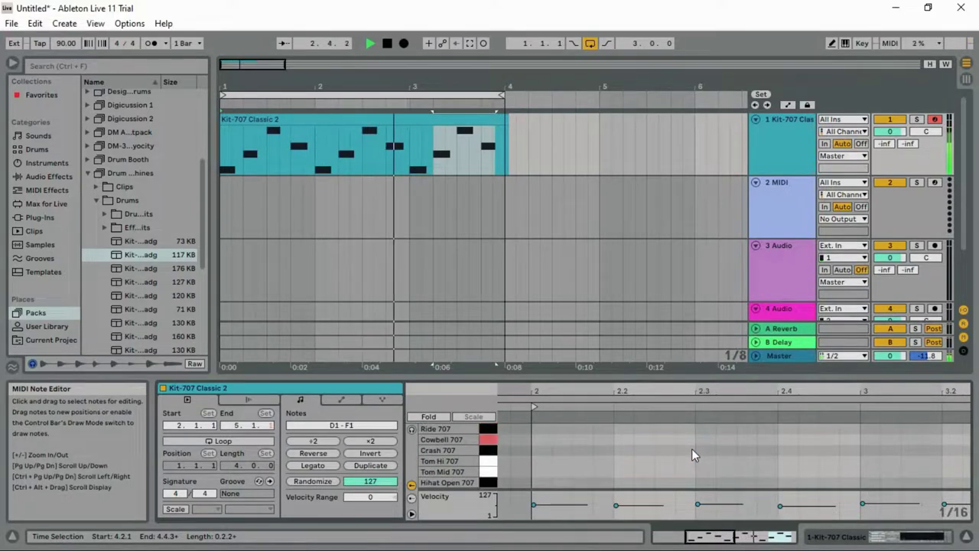
pyautogui.doubleClick(666, 442)
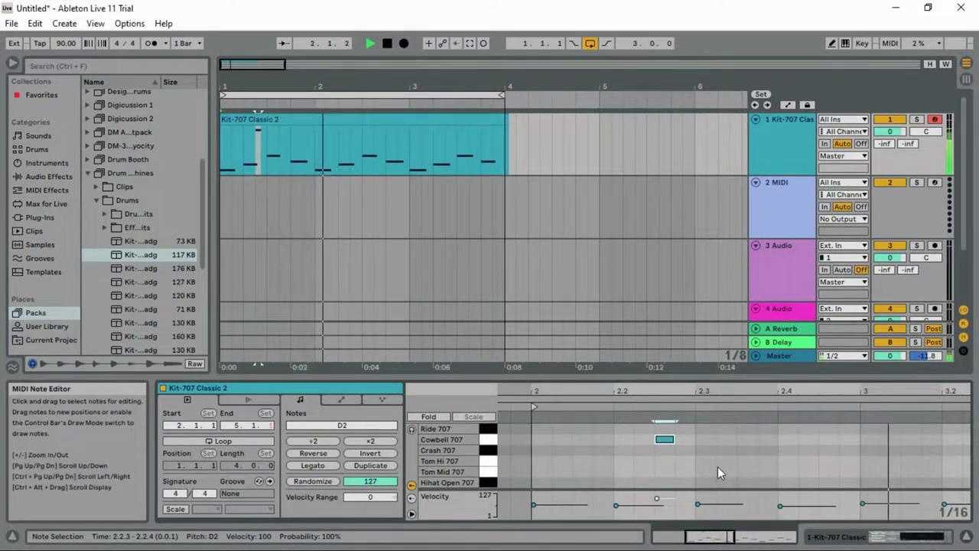
pyautogui.hotkey('ctrl', 'd')
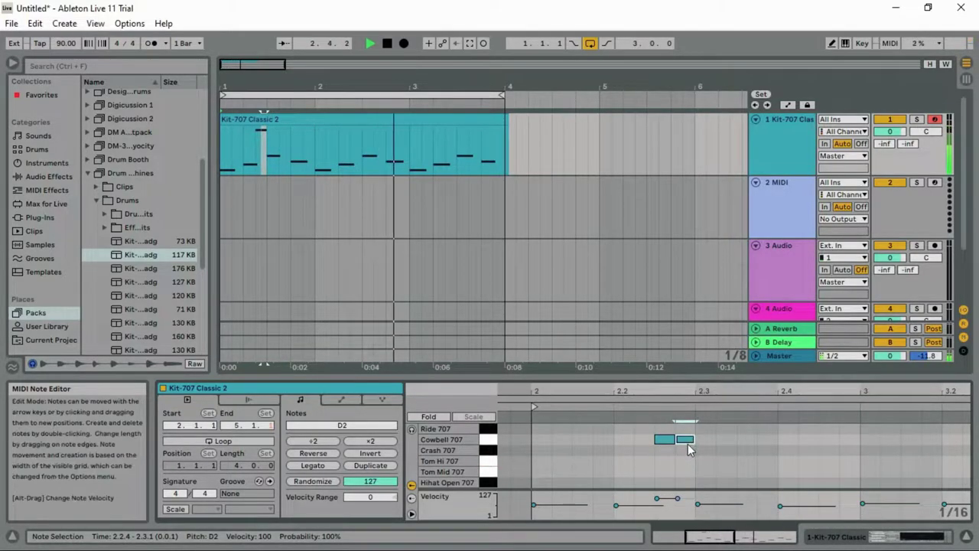
pyautogui.moveTo(688, 446); pyautogui.dragTo(688, 465)
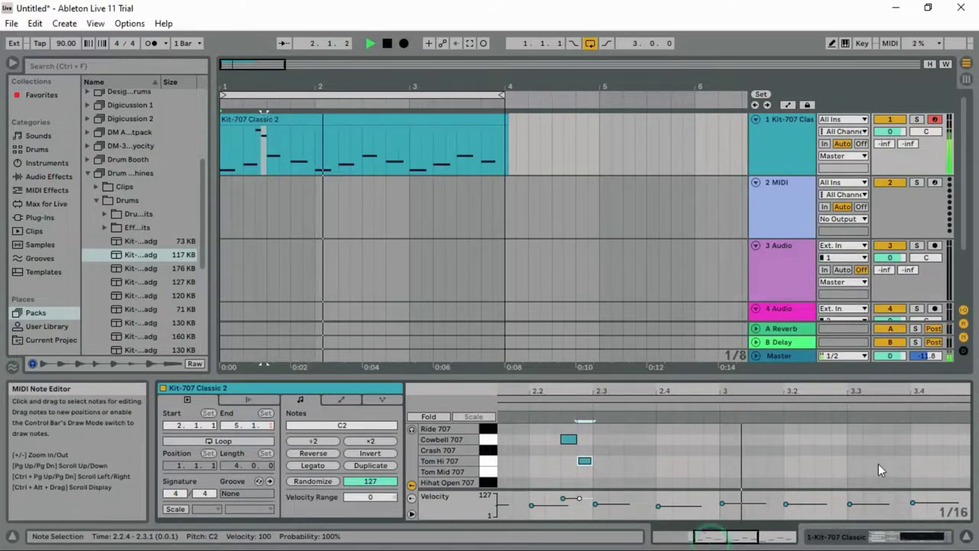
# - Add a Tom Hi 707 note at 3.2.2 and a Cowbell 707 note at 3.2.4, and move the first Cowbell note to 2.2.2
pyautogui.moveTo(817, 441); pyautogui.dragTo(579, 438)
pyautogui.click(814, 461)
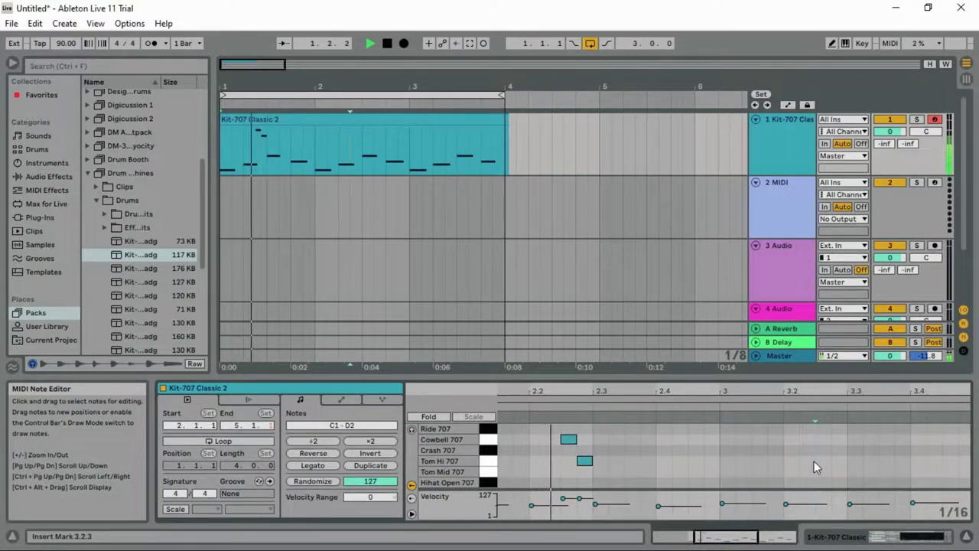
pyautogui.doubleClick(811, 459)
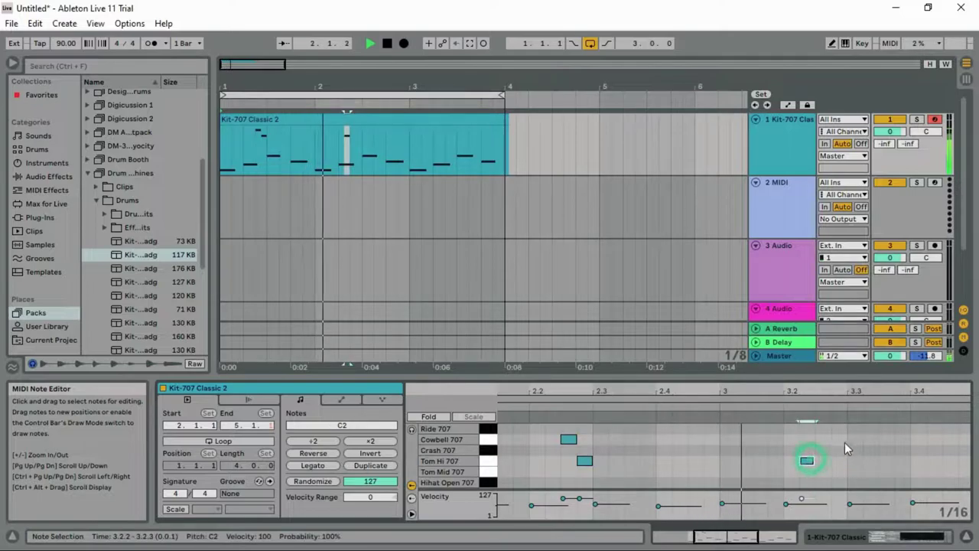
pyautogui.doubleClick(841, 442)
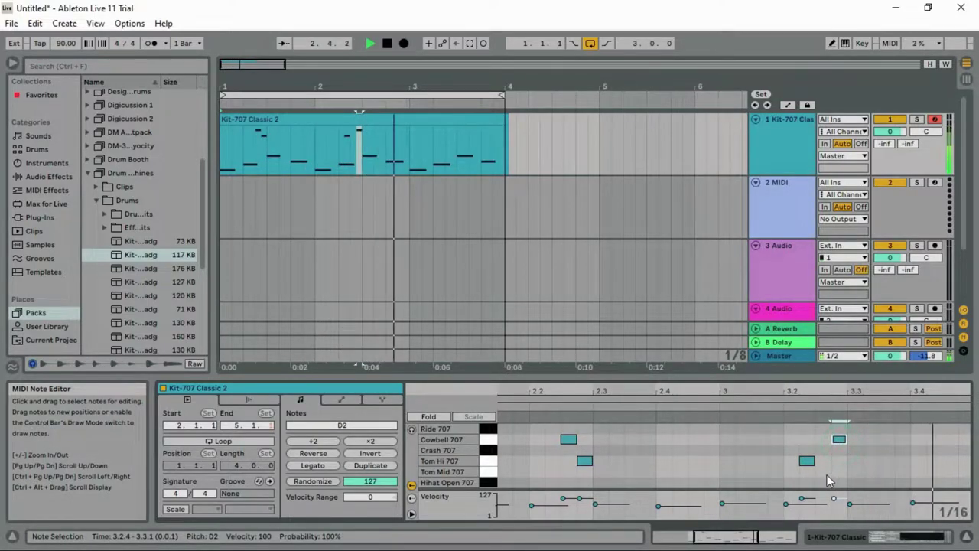
pyautogui.moveTo(569, 447); pyautogui.dragTo(554, 446)
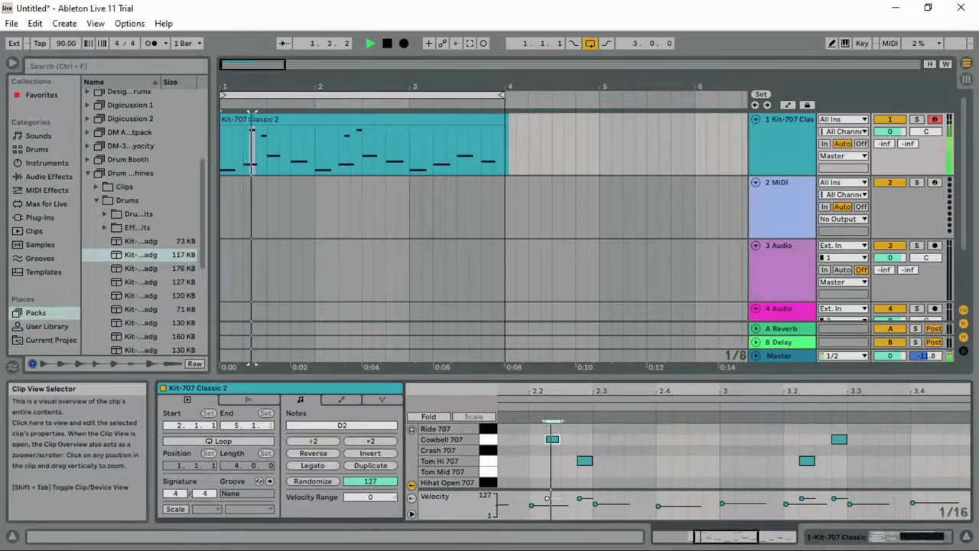
# - Add a Tom Mid 707 note at 4.2.3 and a Tom Hi 707 note at 4.2.4
pyautogui.moveTo(736, 539); pyautogui.dragTo(763, 539)
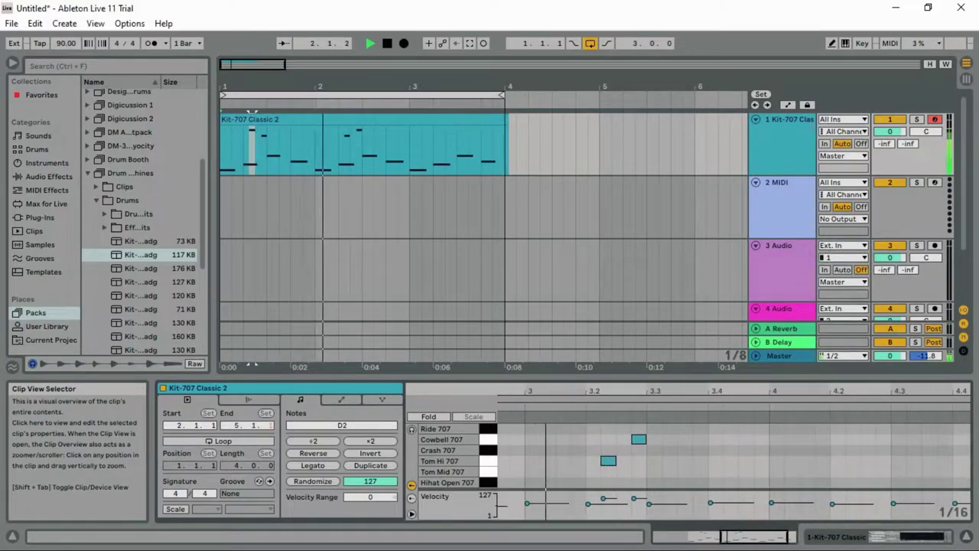
pyautogui.moveTo(764, 540); pyautogui.dragTo(771, 540)
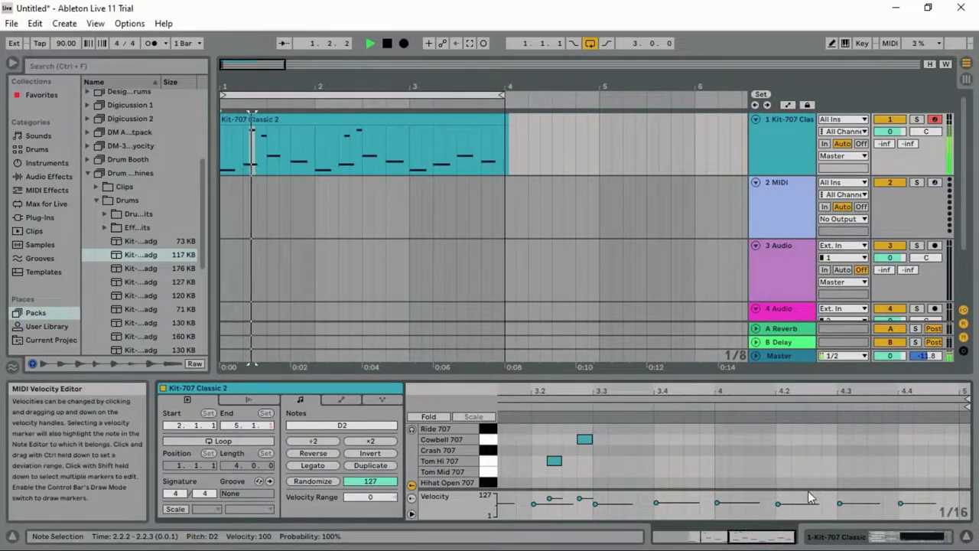
pyautogui.moveTo(765, 538); pyautogui.dragTo(721, 538)
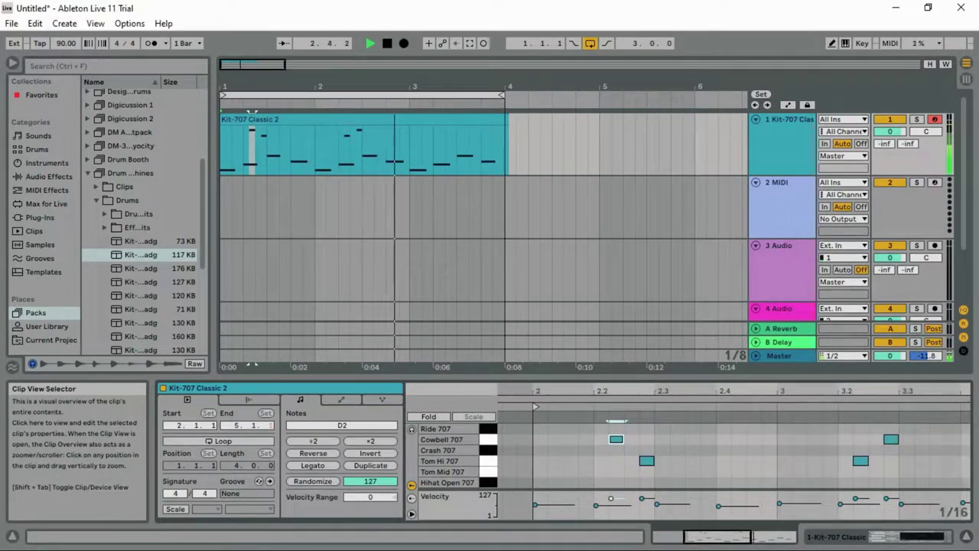
pyautogui.moveTo(708, 537); pyautogui.dragTo(752, 537)
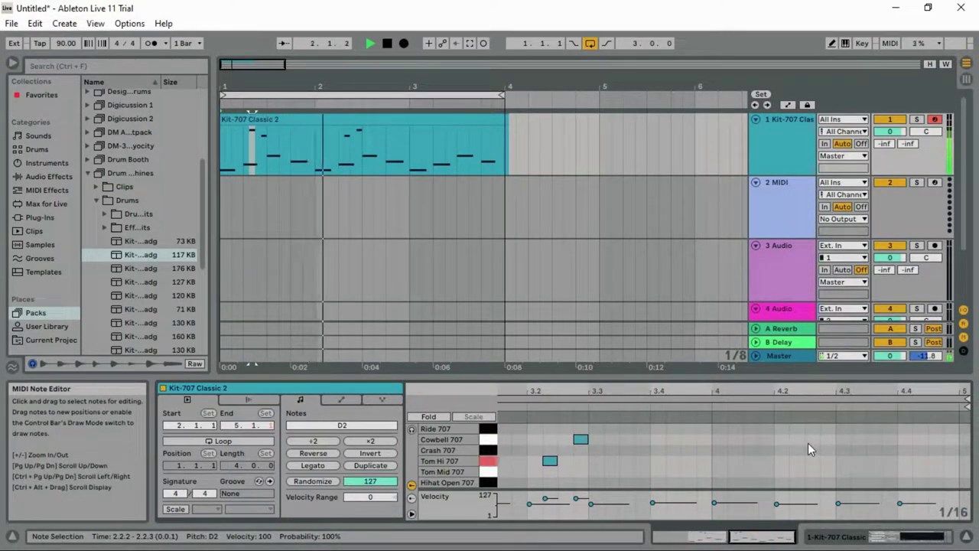
pyautogui.doubleClick(809, 471)
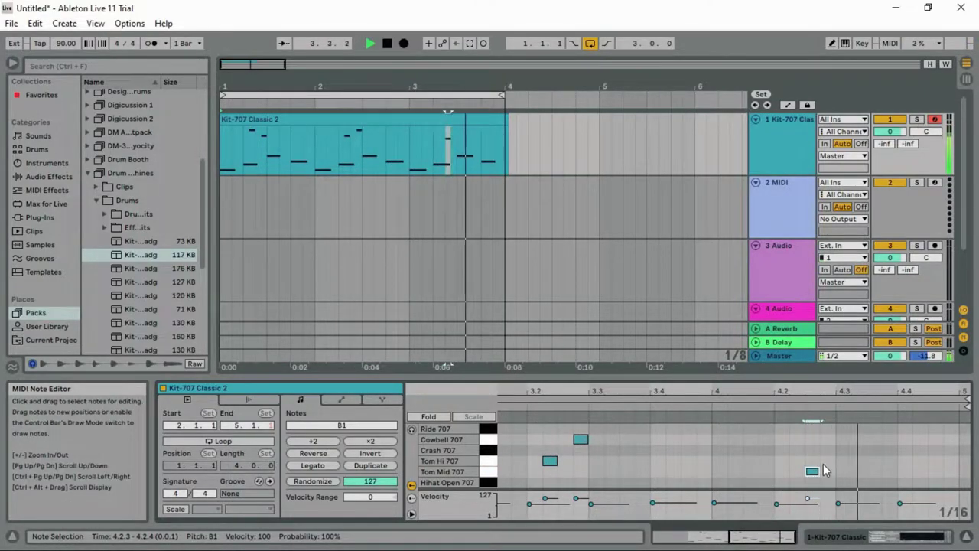
pyautogui.doubleClick(828, 461)
pyautogui.moveTo(747, 536); pyautogui.dragTo(746, 532)
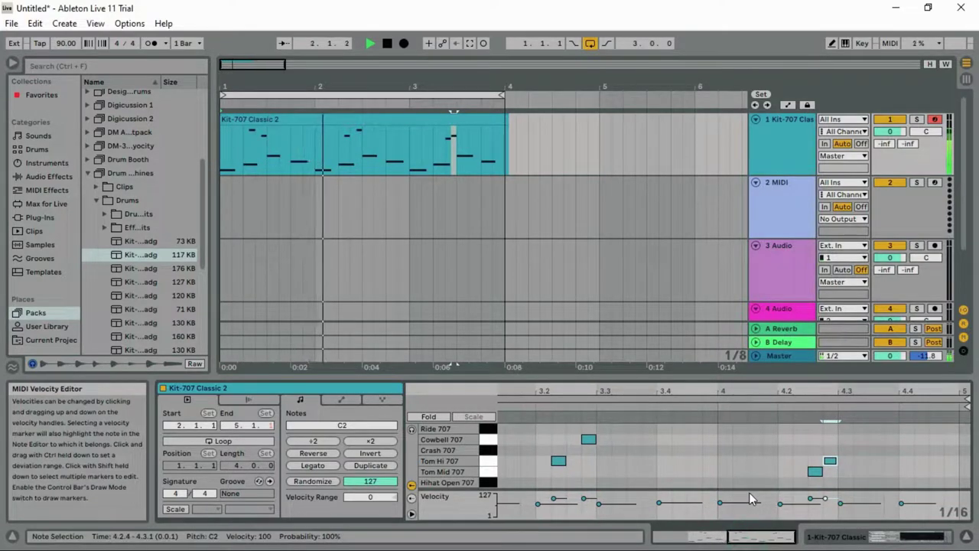
# - Switch to the Session View and unfold the drum chains of the Kit-707 Classic track in the mixer
pyautogui.press('Tab')
pyautogui.press('Tab')
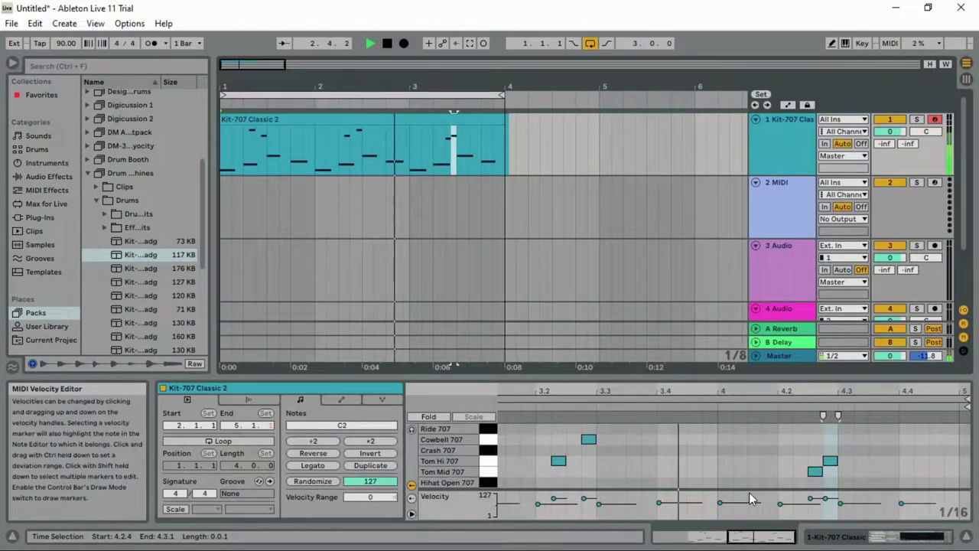
pyautogui.press('Tab')
pyautogui.press('Tab')
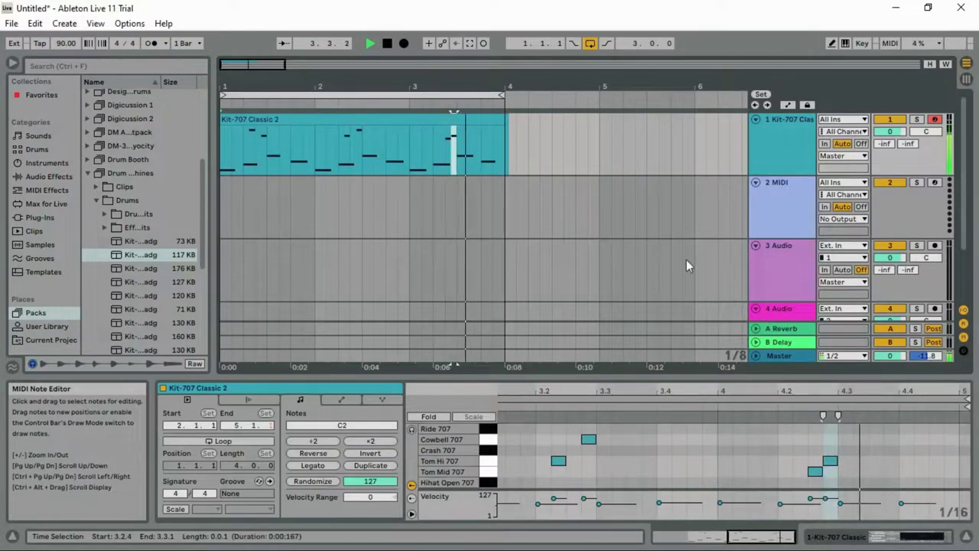
pyautogui.press('Tab')
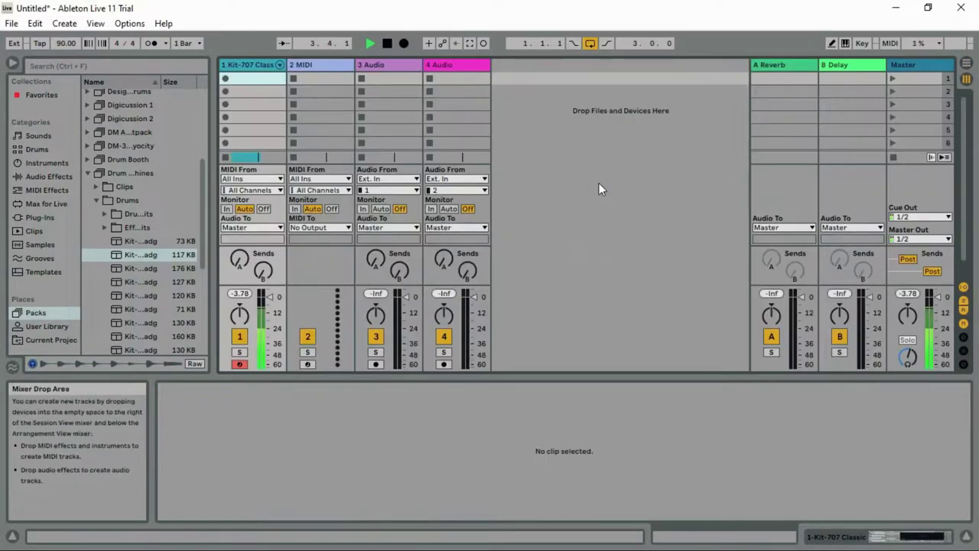
pyautogui.click(256, 63)
pyautogui.click(247, 159)
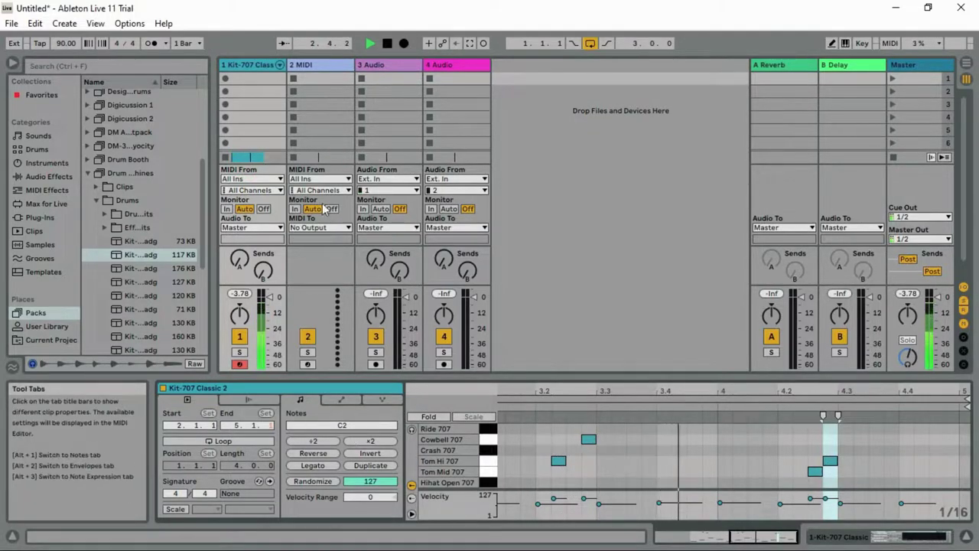
pyautogui.click(280, 67)
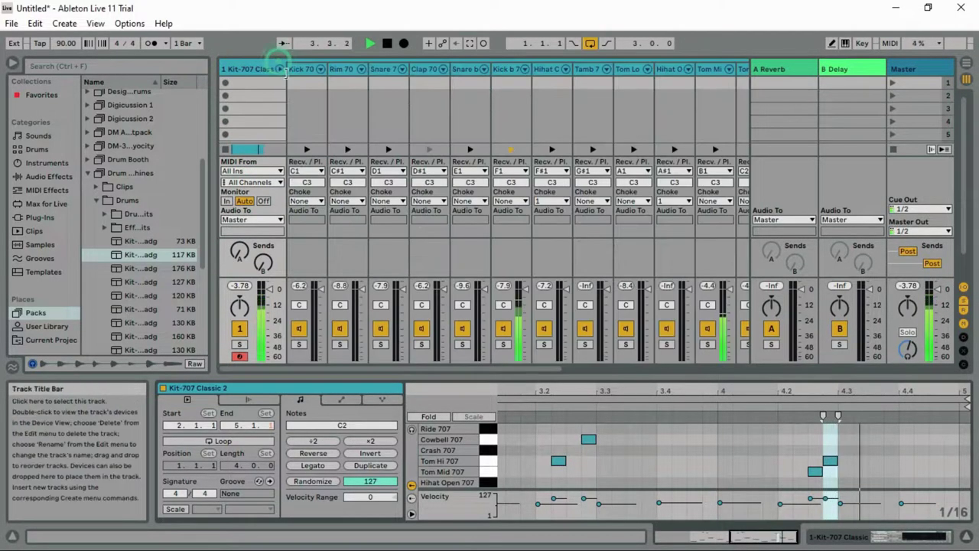
# - Lower the chain volumes of Cowbell, Tom Mid and Tom Hi, with Tom Hi at about -7.7 dB
pyautogui.moveTo(408, 369); pyautogui.dragTo(476, 370)
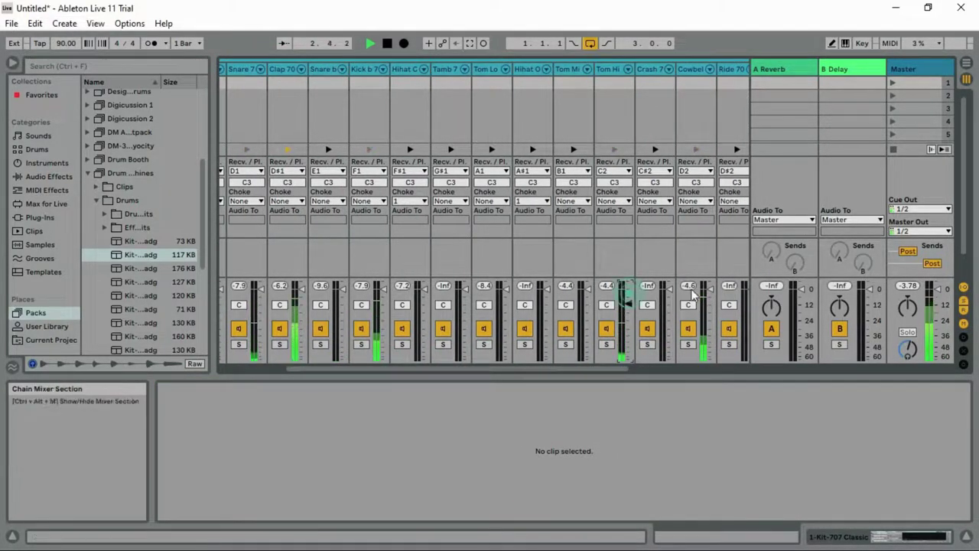
pyautogui.moveTo(711, 294); pyautogui.dragTo(711, 298)
pyautogui.moveTo(587, 293)
pyautogui.mouseDown()
pyautogui.moveTo(588, 311)
pyautogui.moveTo(633, 310)
pyautogui.mouseUp()
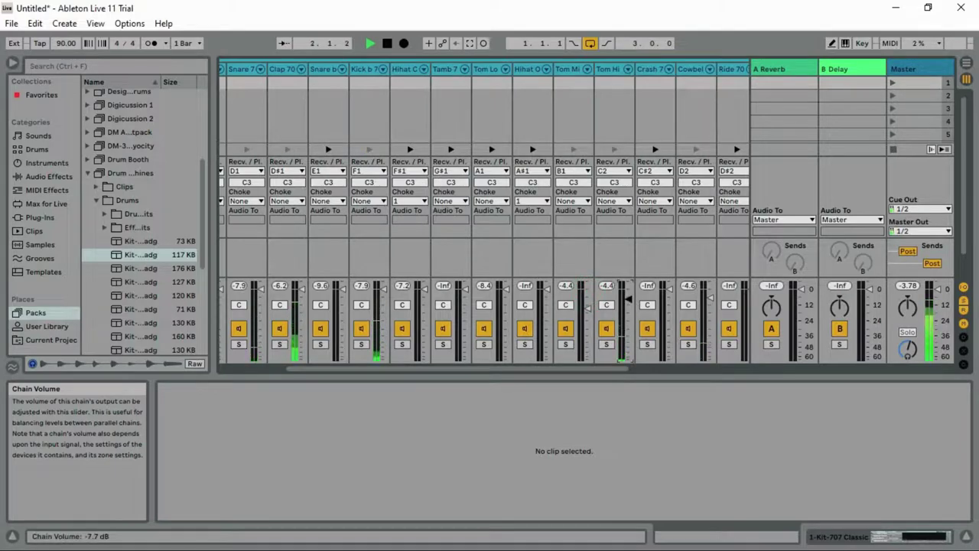
pyautogui.moveTo(709, 296); pyautogui.dragTo(709, 294)
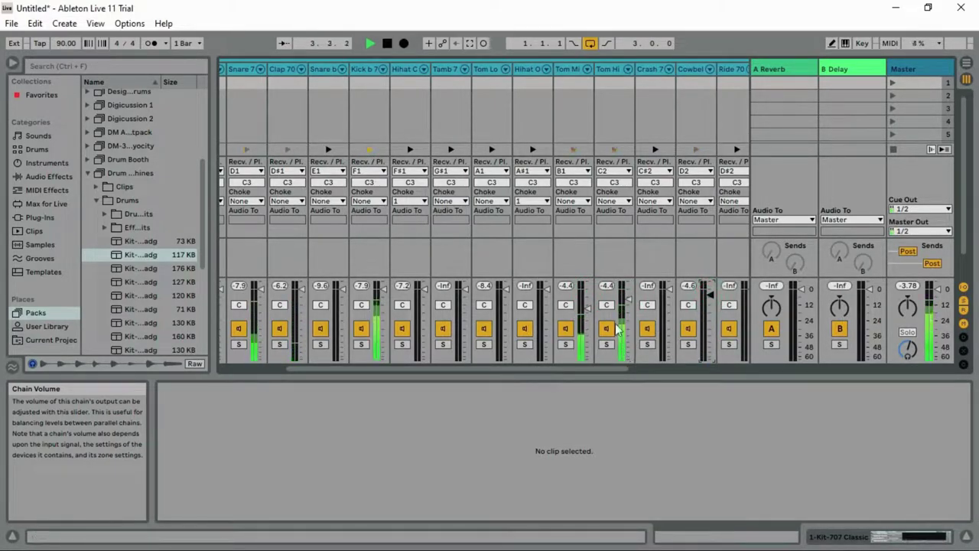
# - Unfold and refold the Kick 707 chain, and fold the Kit-707 Classic chains back into their track
pyautogui.moveTo(335, 371); pyautogui.dragTo(364, 389)
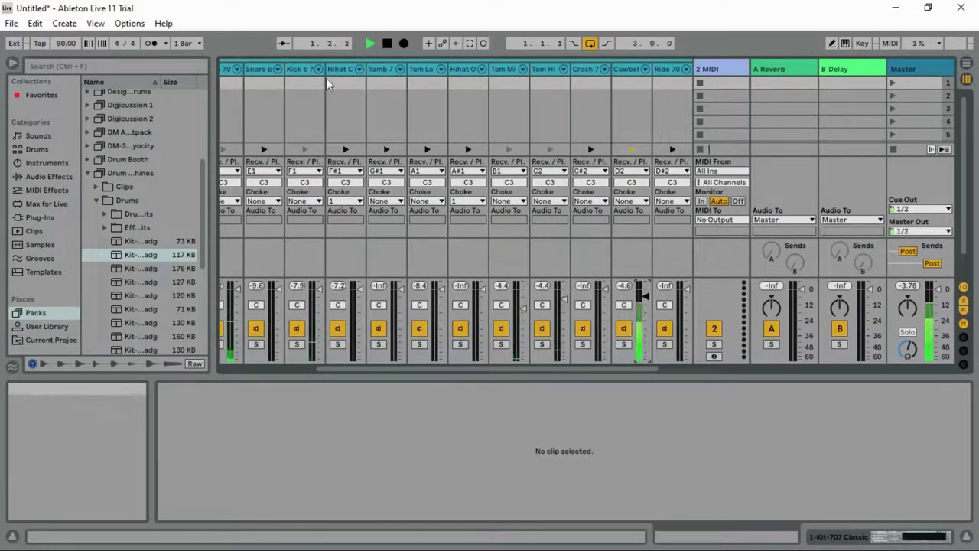
pyautogui.moveTo(356, 371); pyautogui.dragTo(272, 373)
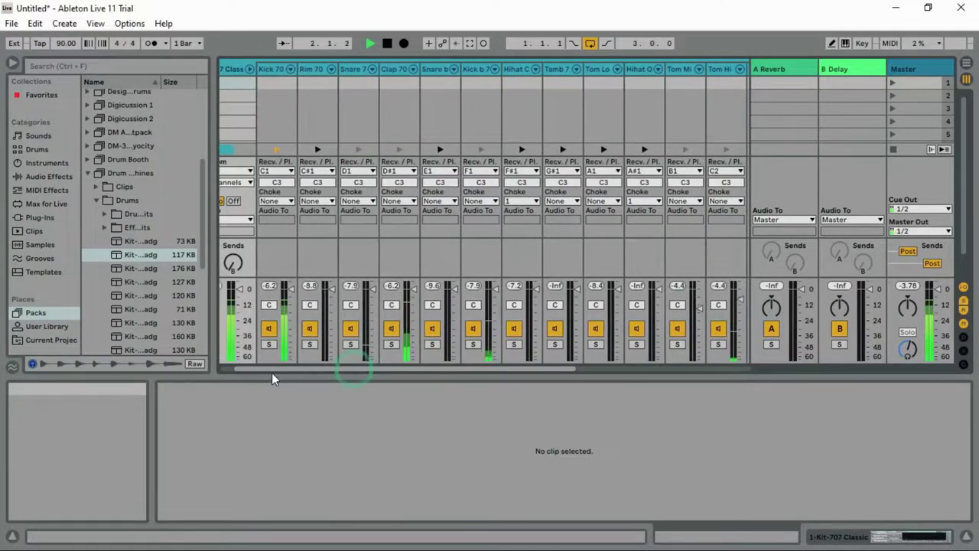
pyautogui.click(291, 70)
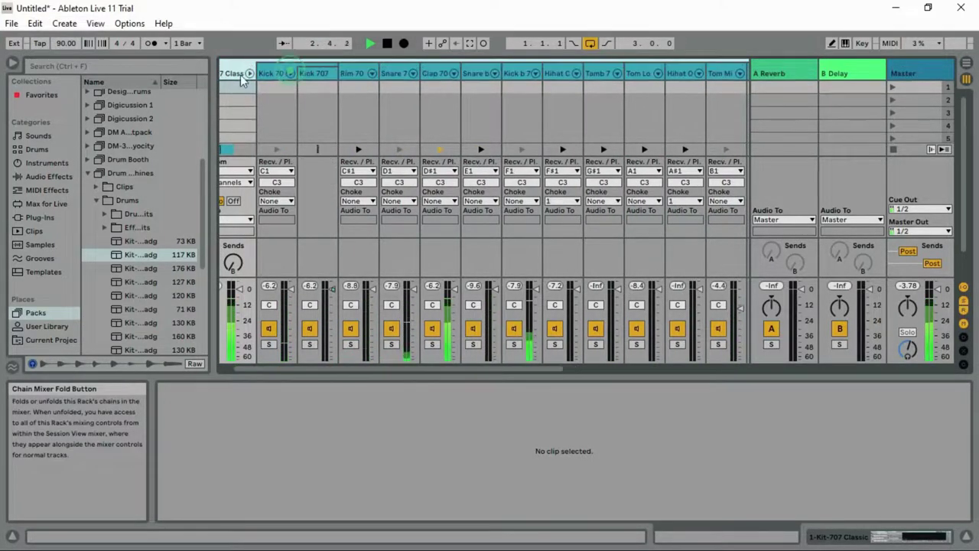
pyautogui.click(288, 72)
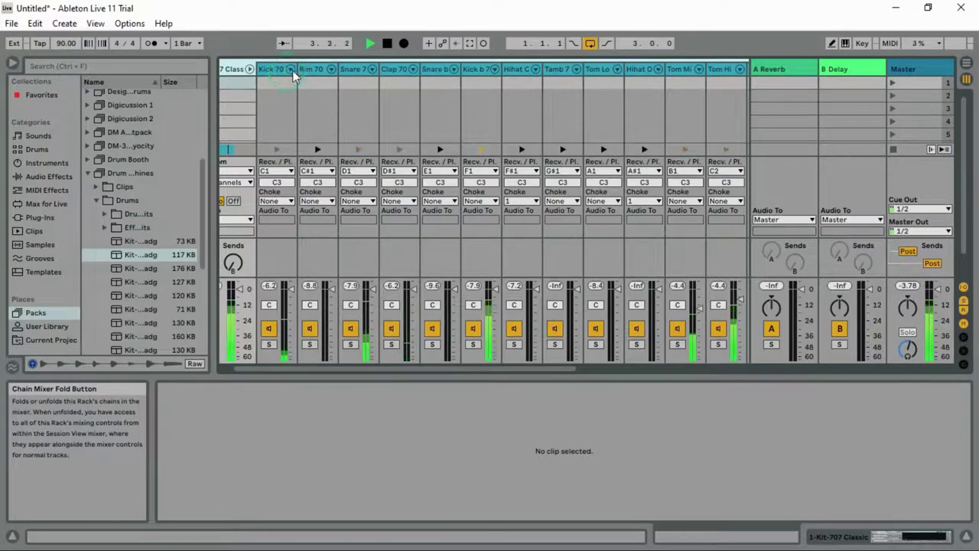
pyautogui.click(293, 71)
pyautogui.click(249, 73)
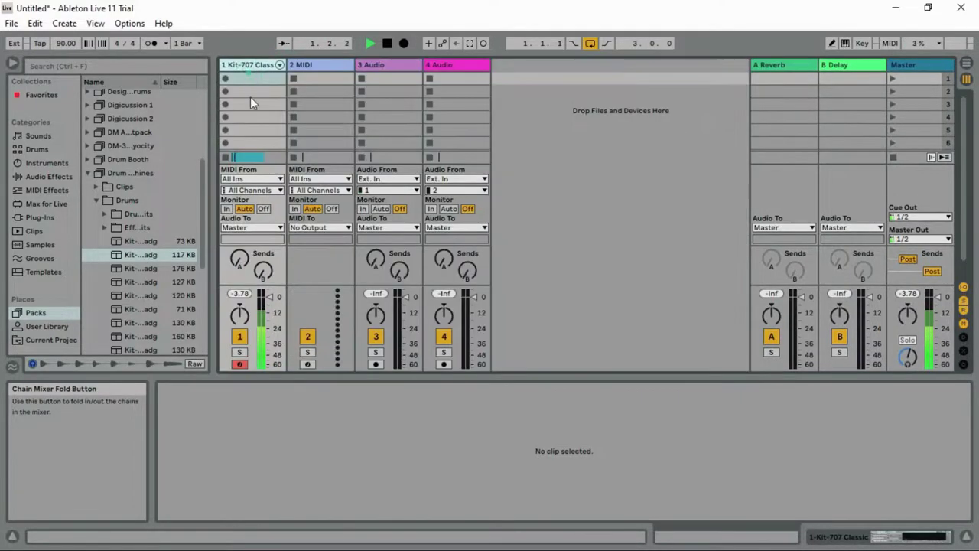
# - Show the Kit-707 Classic drum rack and set the attack to about 0.25 ms for Kick 707 and 0.15 ms for Kick b 707
pyautogui.doubleClick(244, 66)
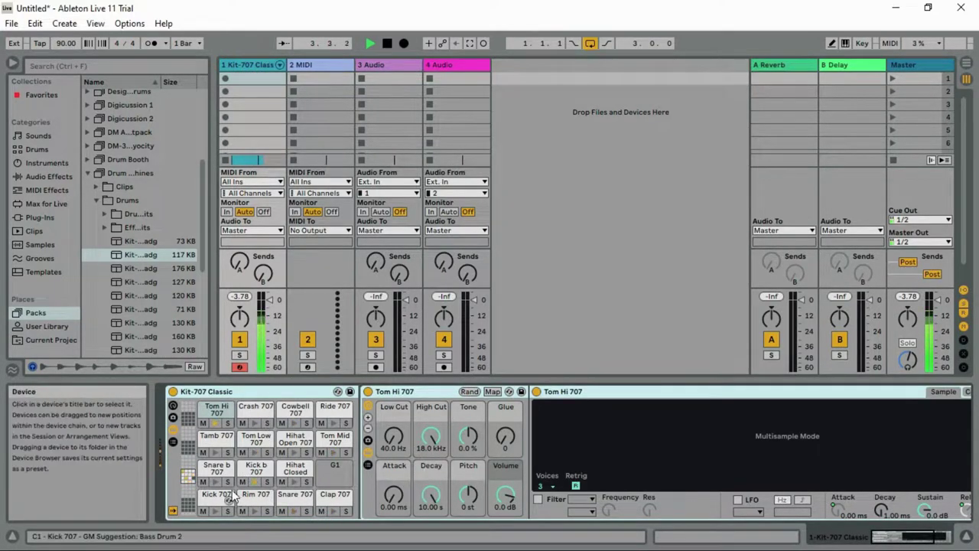
pyautogui.click(206, 501)
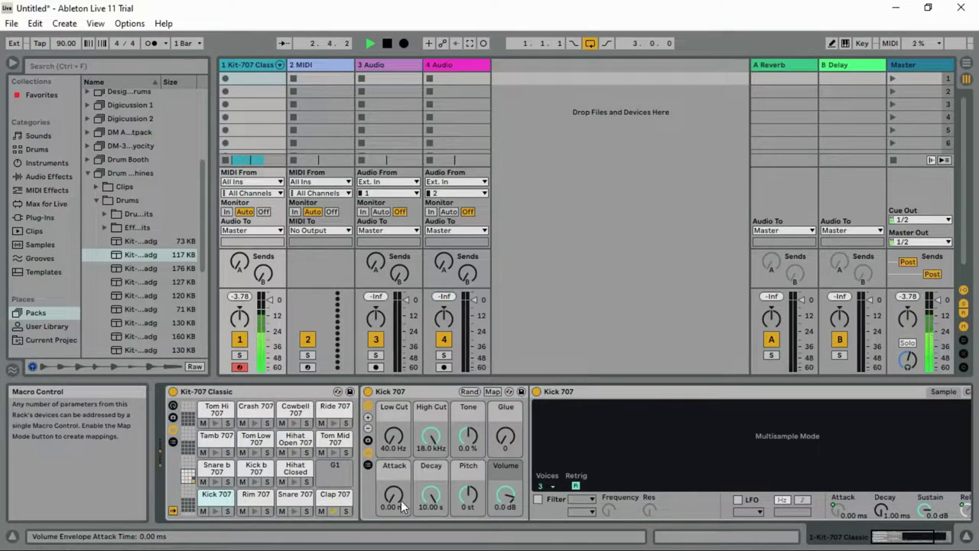
pyautogui.moveTo(401, 500); pyautogui.dragTo(401, 497)
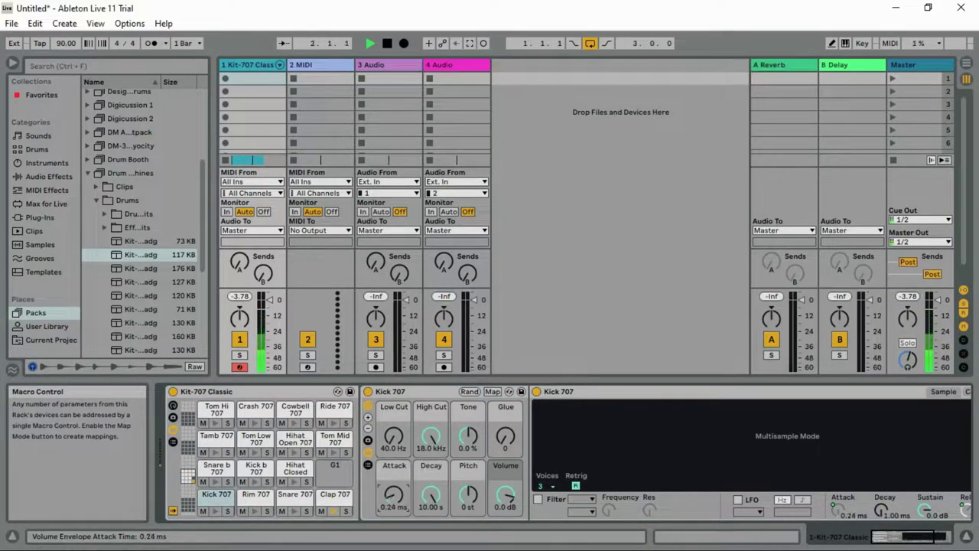
pyautogui.click(255, 468)
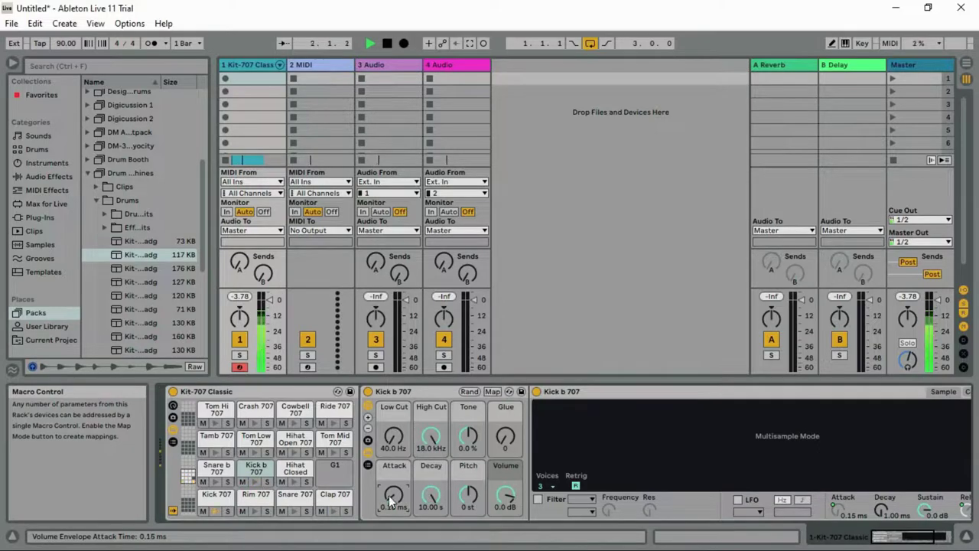
pyautogui.click(212, 500)
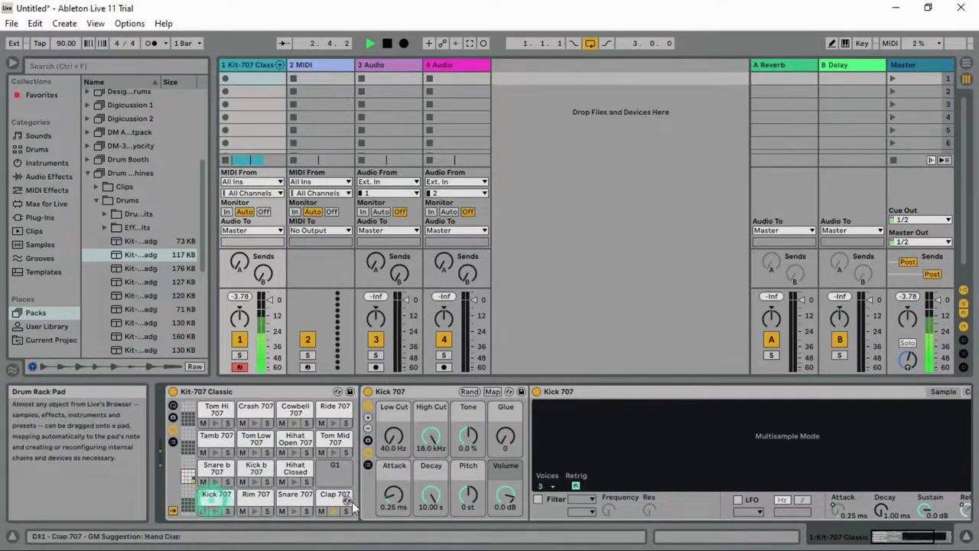
# - Set Kick 707 to 0.17 ms attack, 7.62 s decay and -2 st pitch, and Kick b 707 to -29 % tone and -1 st pitch
pyautogui.moveTo(393, 500); pyautogui.dragTo(392, 496)
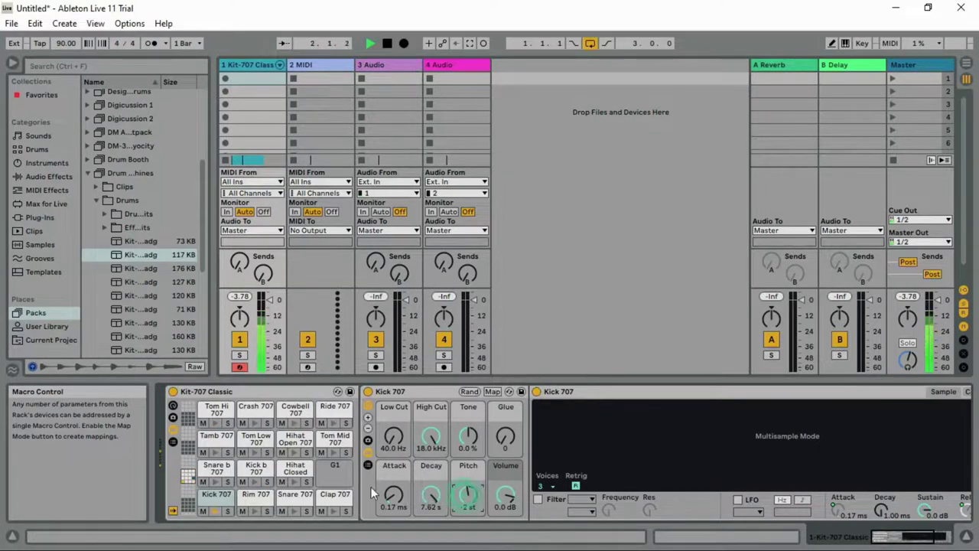
pyautogui.click(255, 470)
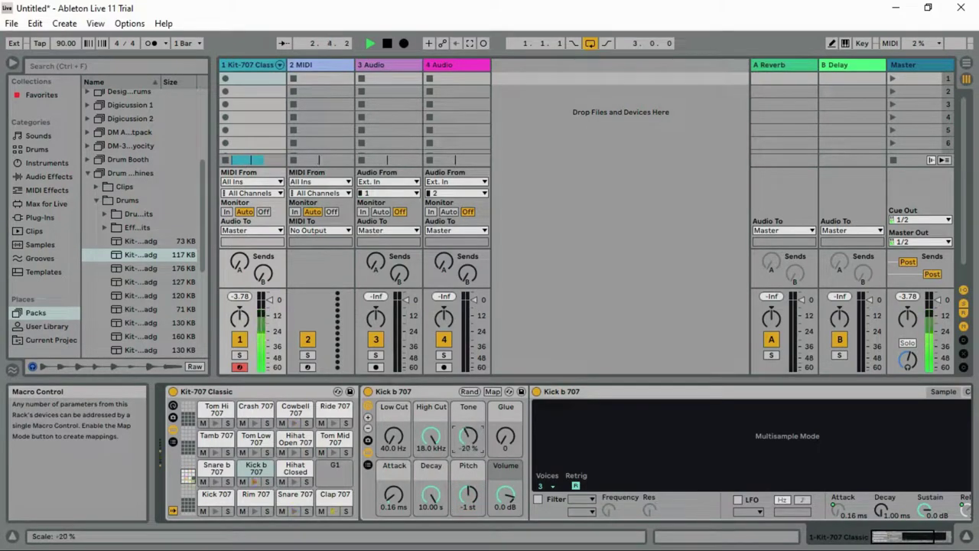
pyautogui.moveTo(472, 442); pyautogui.dragTo(471, 442)
pyautogui.moveTo(467, 437); pyautogui.dragTo(468, 444)
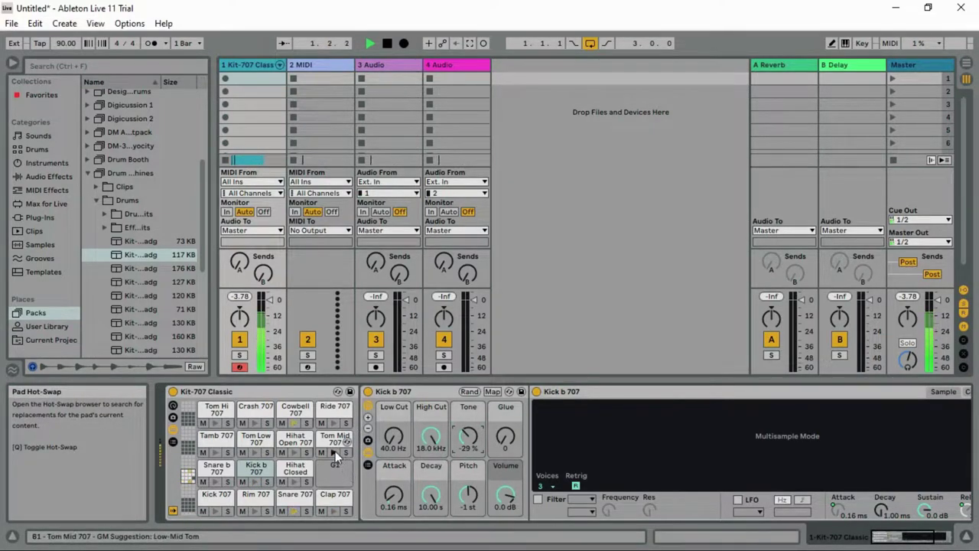
# - Set Cowbell 707 to 9.49 kHz high cut, -31 % tone and -3 st pitch, and lower its volume macro to about -4 dB
pyautogui.click(295, 409)
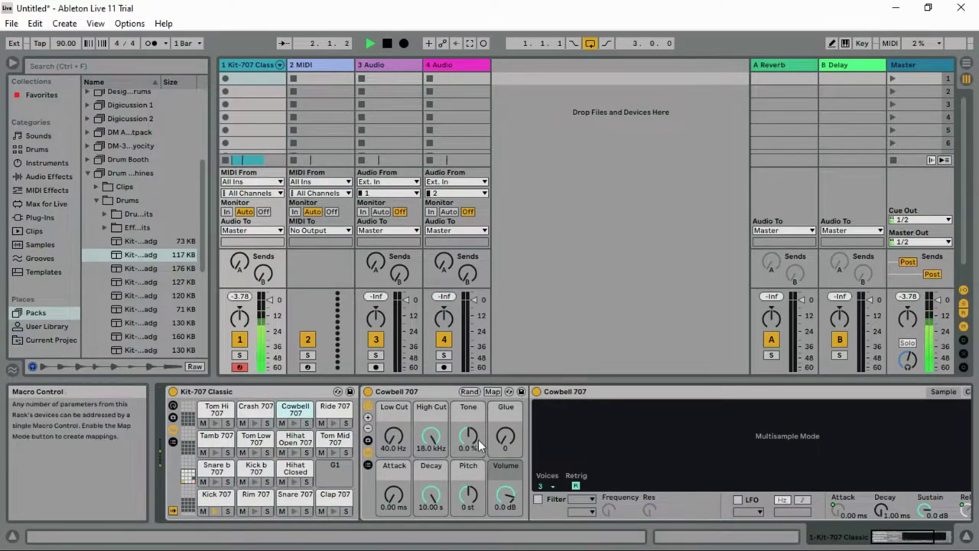
pyautogui.moveTo(478, 439); pyautogui.dragTo(478, 442)
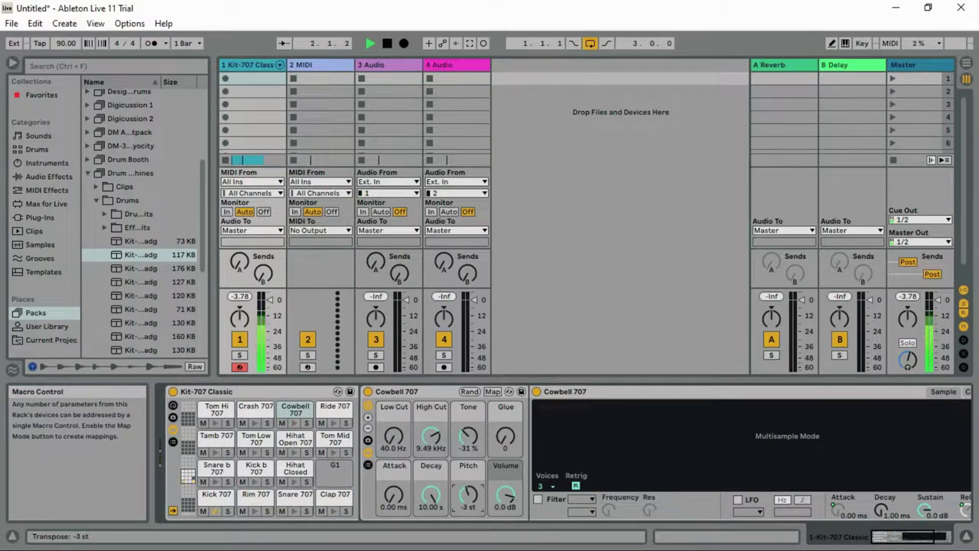
pyautogui.moveTo(504, 495); pyautogui.dragTo(505, 509)
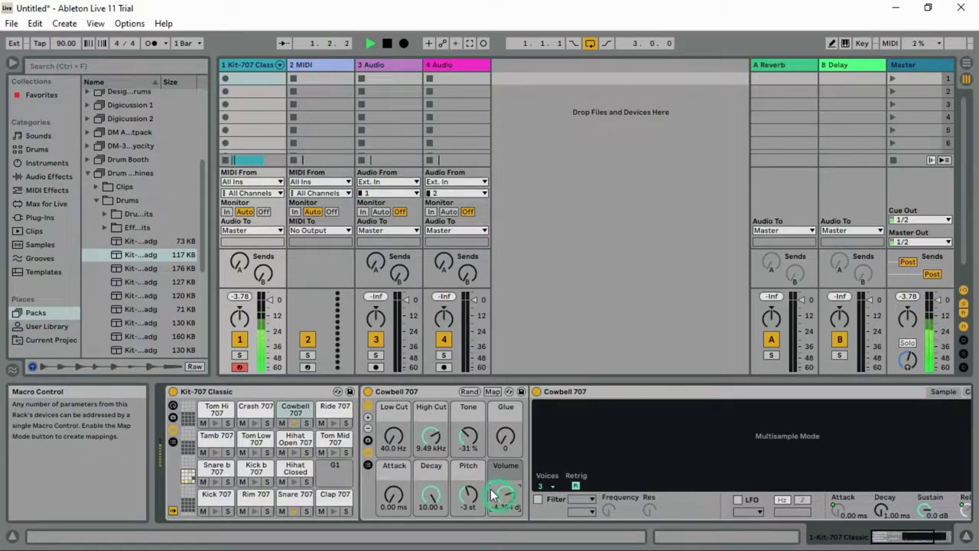
# - Set Tom Mid 707 to -23 % tone and -2 st pitch, and Tom Hi 707 to -13 % tone and 9.14 kHz high cut
pyautogui.click(330, 444)
pyautogui.moveTo(430, 495); pyautogui.dragTo(431, 474)
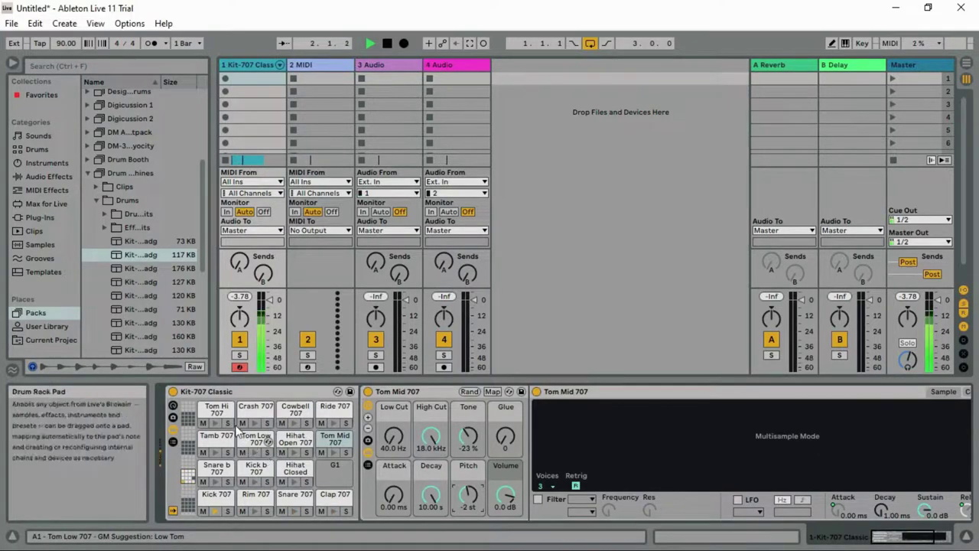
pyautogui.click(216, 411)
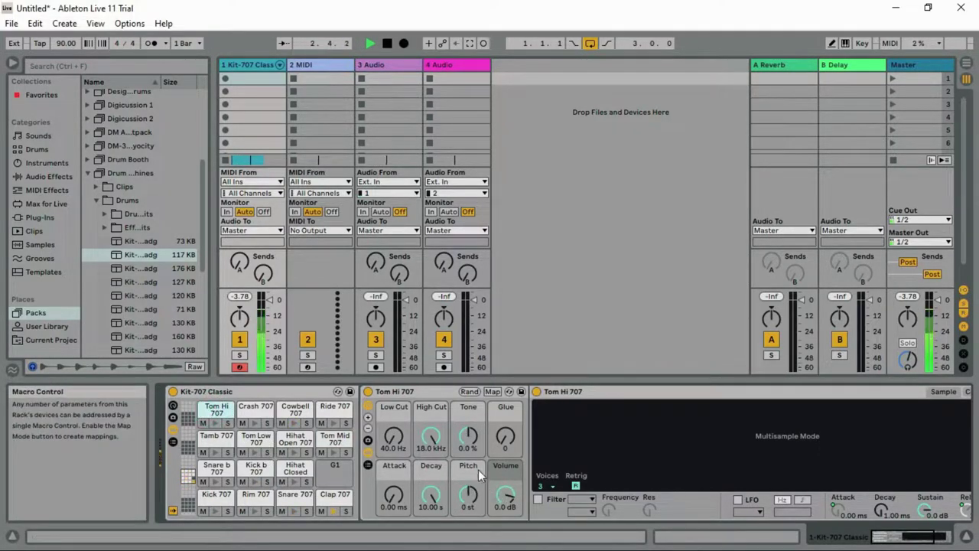
pyautogui.moveTo(470, 437); pyautogui.dragTo(469, 451)
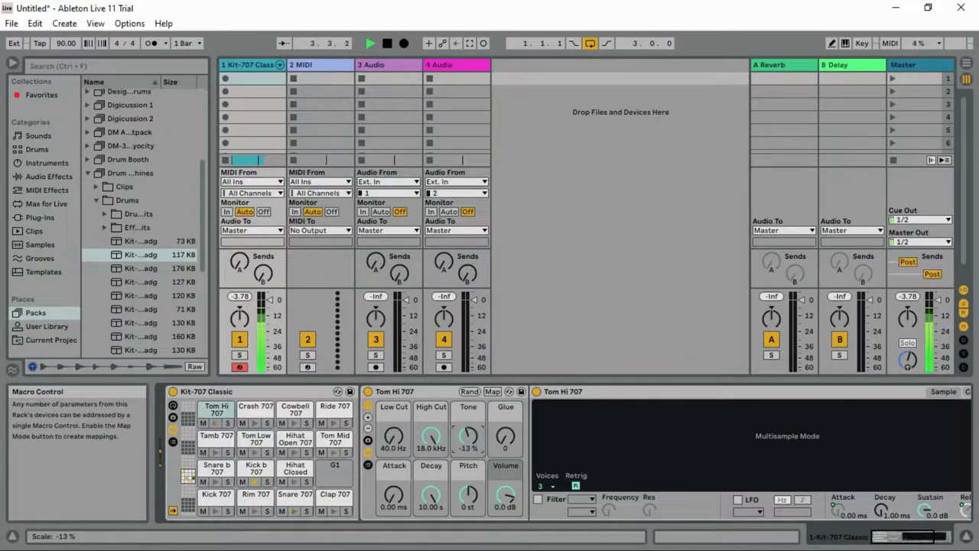
pyautogui.moveTo(433, 438); pyautogui.dragTo(433, 445)
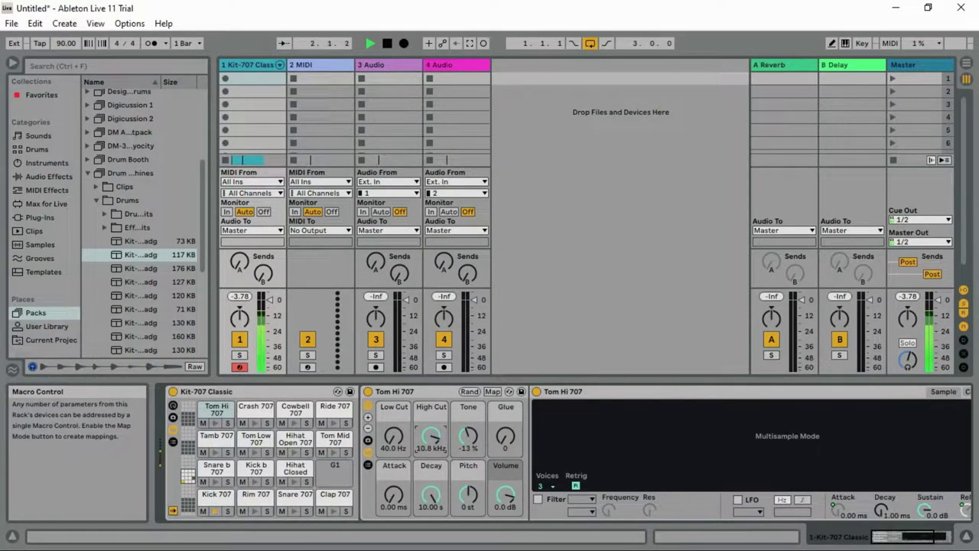
pyautogui.click(504, 494)
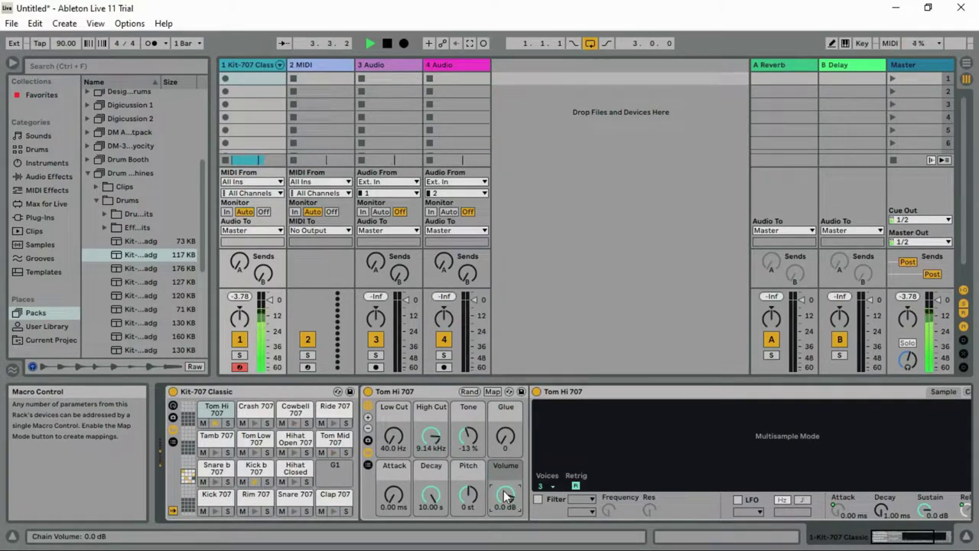
# - Unfold the Kit-707 Classic chains in the mixer, lower Tom Hi slightly and Cowbell to about -9.0 dB, and refold the chains
pyautogui.click(280, 66)
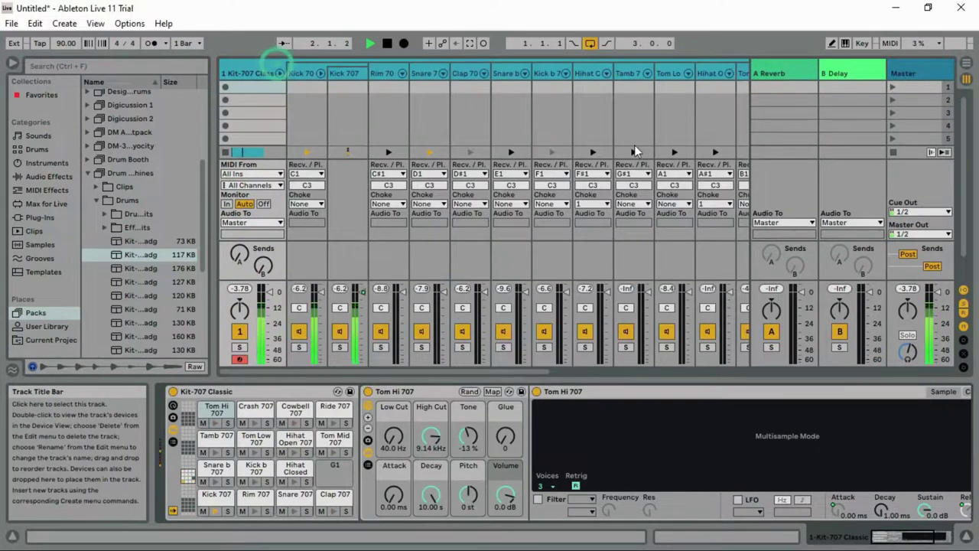
pyautogui.moveTo(565, 375); pyautogui.dragTo(714, 380)
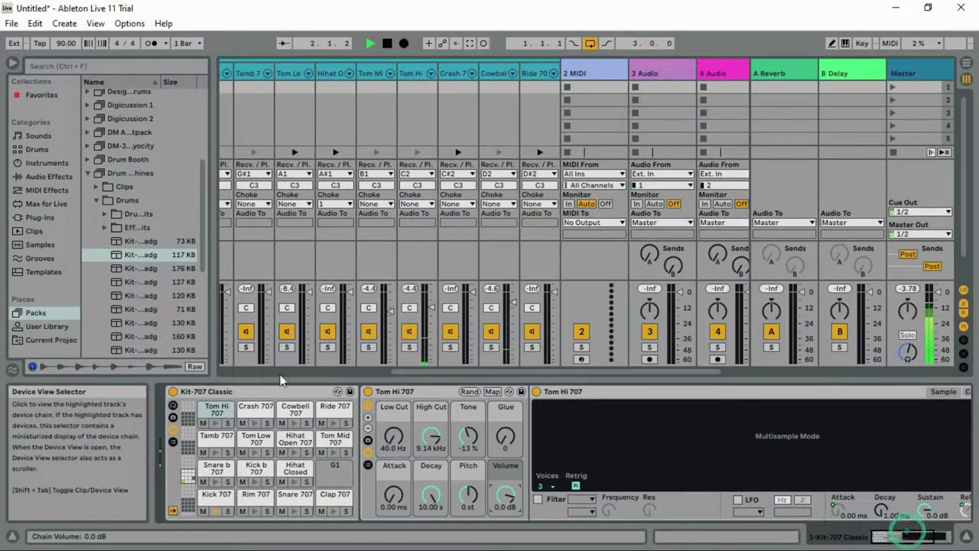
pyautogui.moveTo(430, 371); pyautogui.dragTo(410, 369)
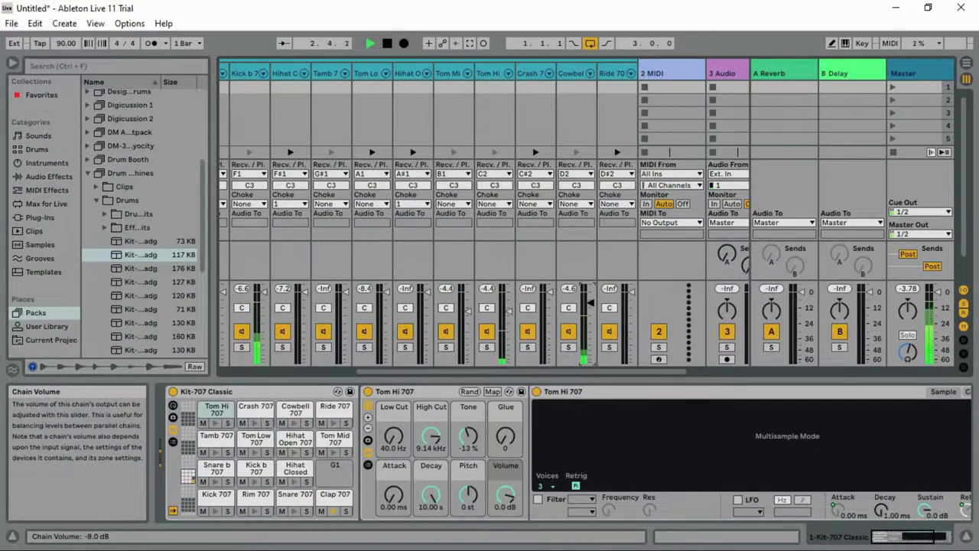
pyautogui.moveTo(425, 374); pyautogui.dragTo(301, 375)
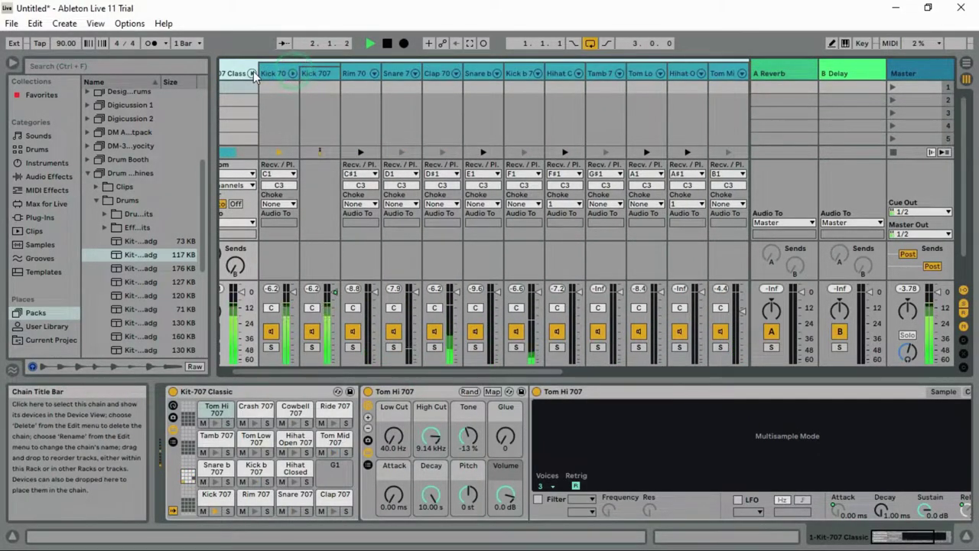
pyautogui.click(293, 70)
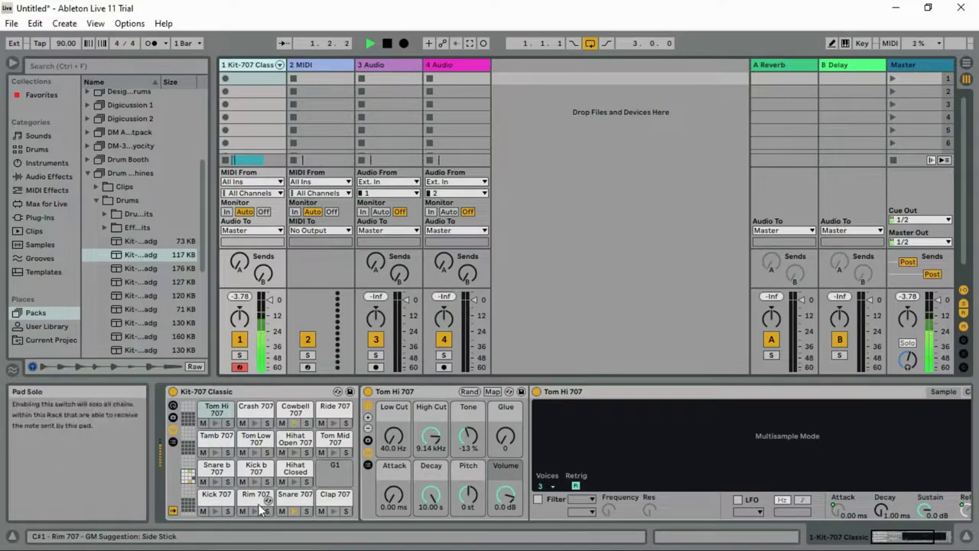
# - Set Snare b 707 to -20 % tone and -2 st pitch, and Clap 707 to -17 % tone and -4 st pitch
pyautogui.click(217, 468)
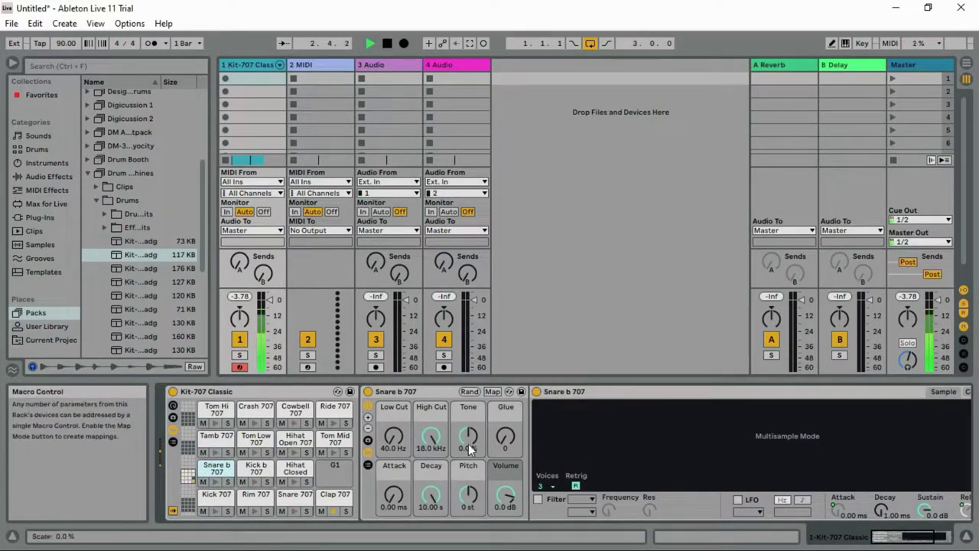
pyautogui.moveTo(471, 440); pyautogui.dragTo(471, 456)
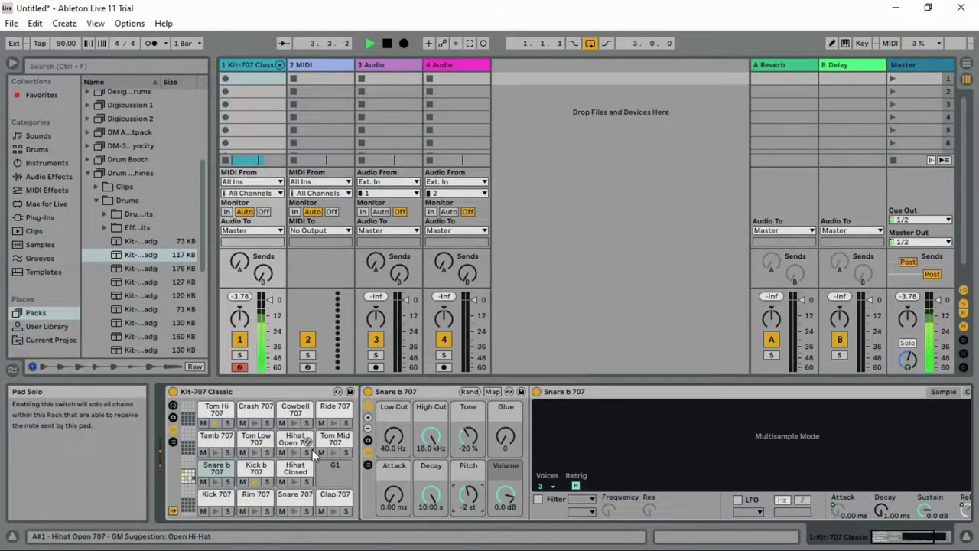
pyautogui.click(335, 493)
pyautogui.moveTo(468, 437); pyautogui.dragTo(468, 431)
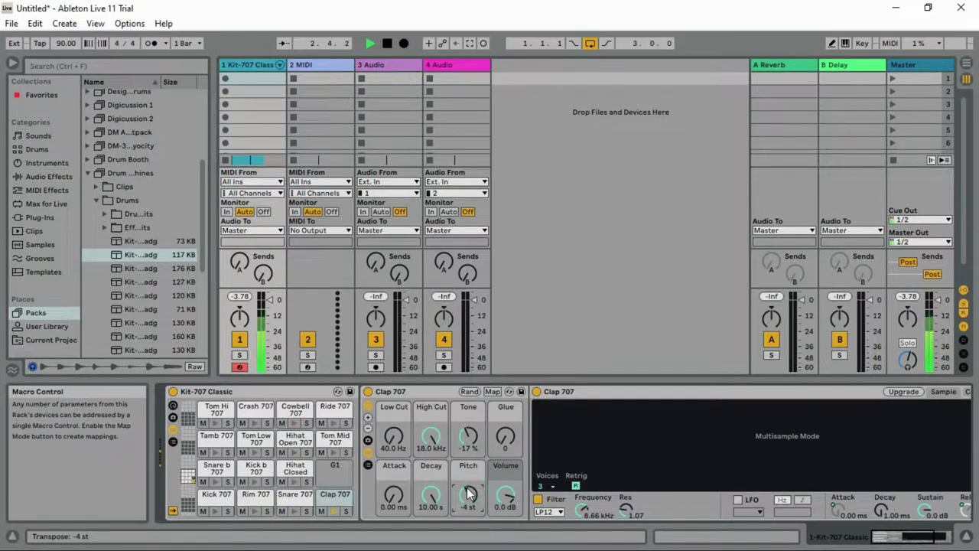
# - Open the Kit-707 Classic 2 clip's notes, stop playback and set the fixed grid to 1/8
pyautogui.click(280, 65)
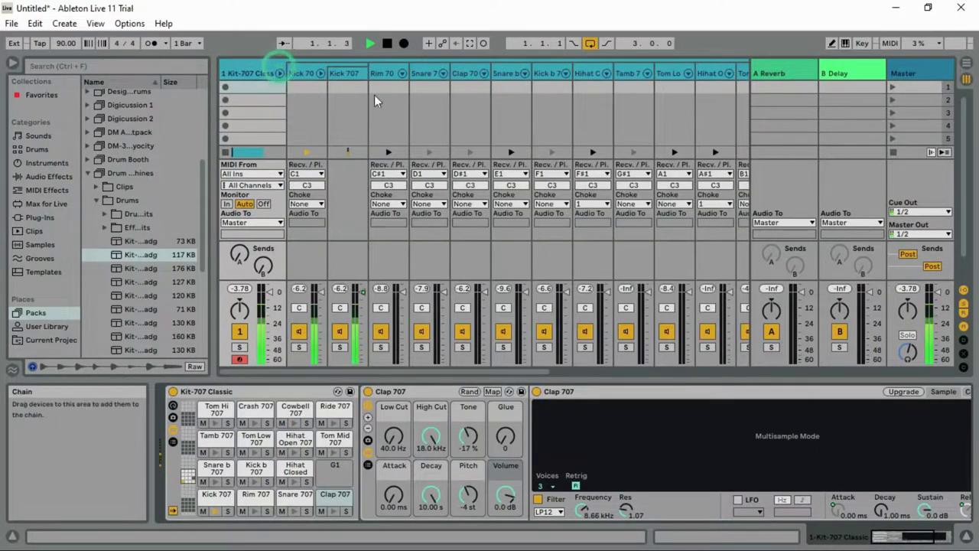
pyautogui.click(280, 65)
pyautogui.click(252, 160)
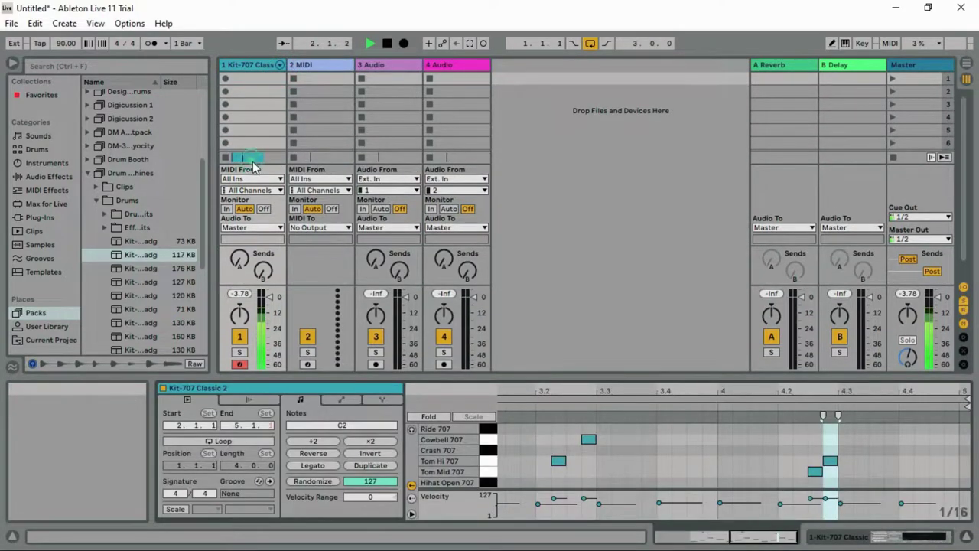
pyautogui.press('space')
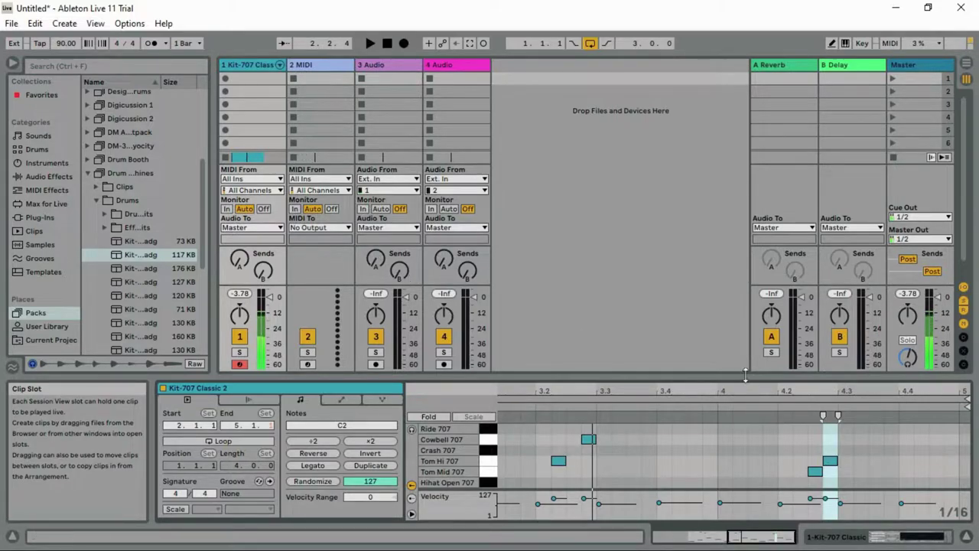
pyautogui.scroll(-3, 595, 447)
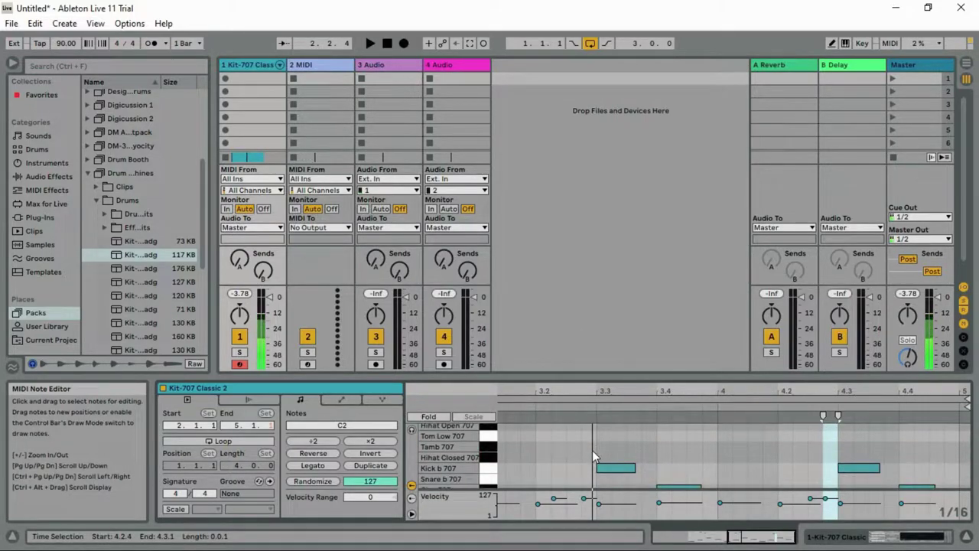
pyautogui.rightClick(544, 470)
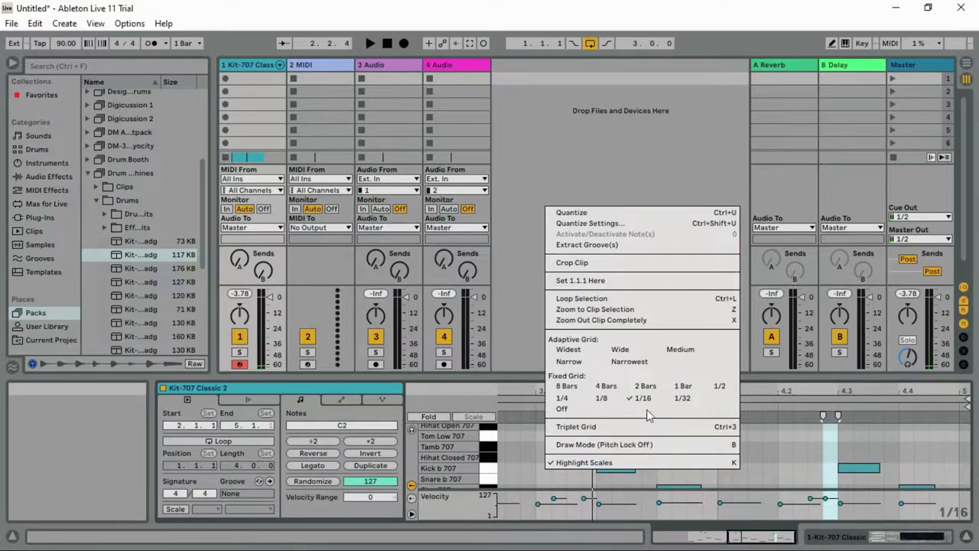
pyautogui.click(605, 408)
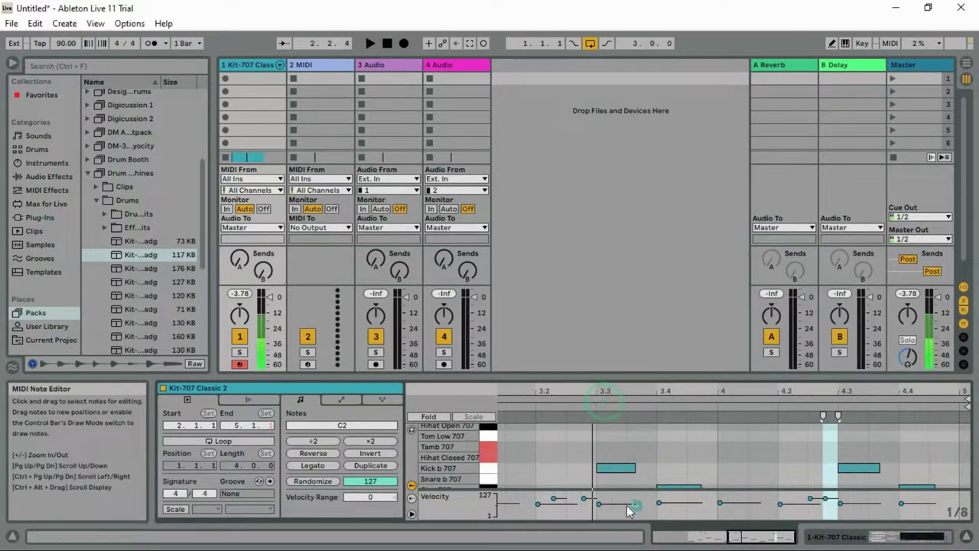
# - Add an eighth-note Hihat Closed 707 at 2.1.3 and a Snare b 707 at 2.1.1, and play the clip
pyautogui.moveTo(761, 536); pyautogui.dragTo(687, 535)
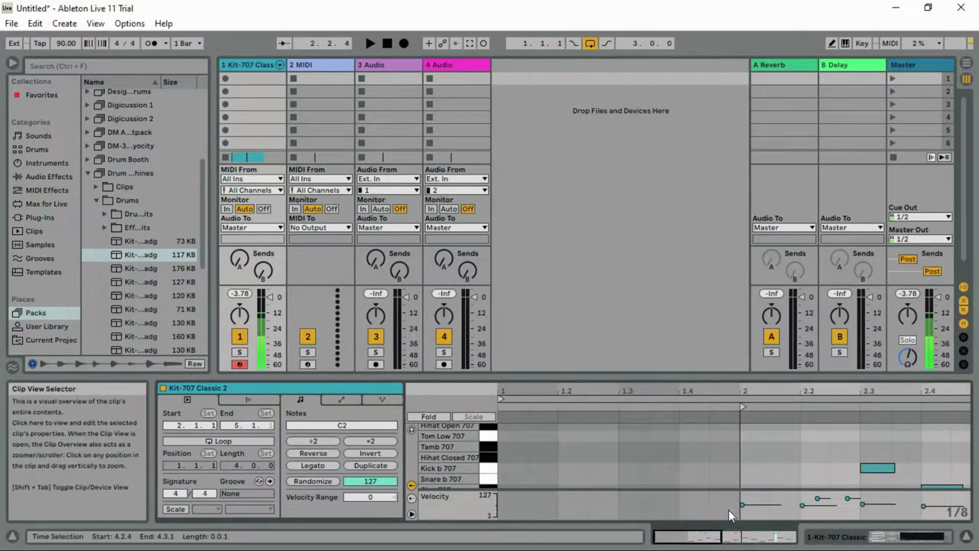
pyautogui.doubleClick(755, 456)
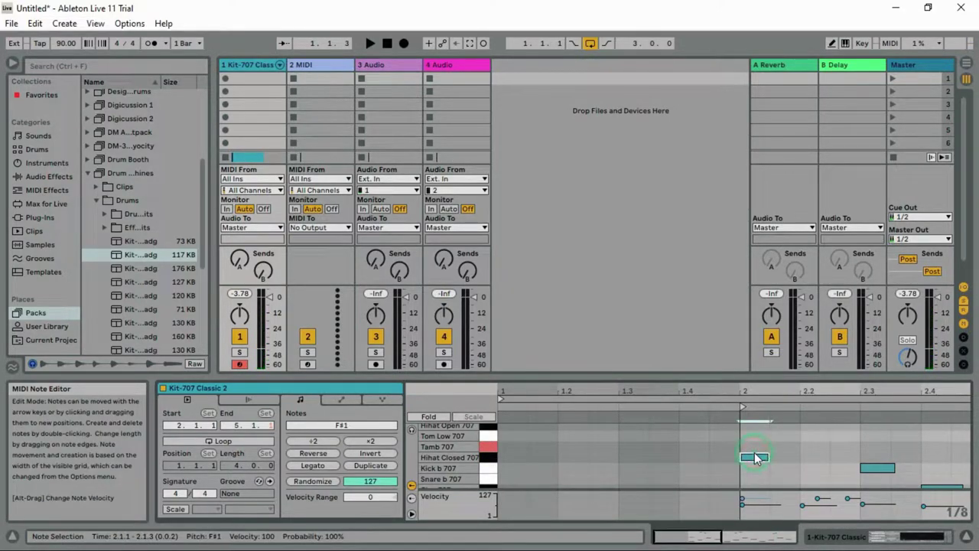
pyautogui.moveTo(758, 458); pyautogui.dragTo(788, 458)
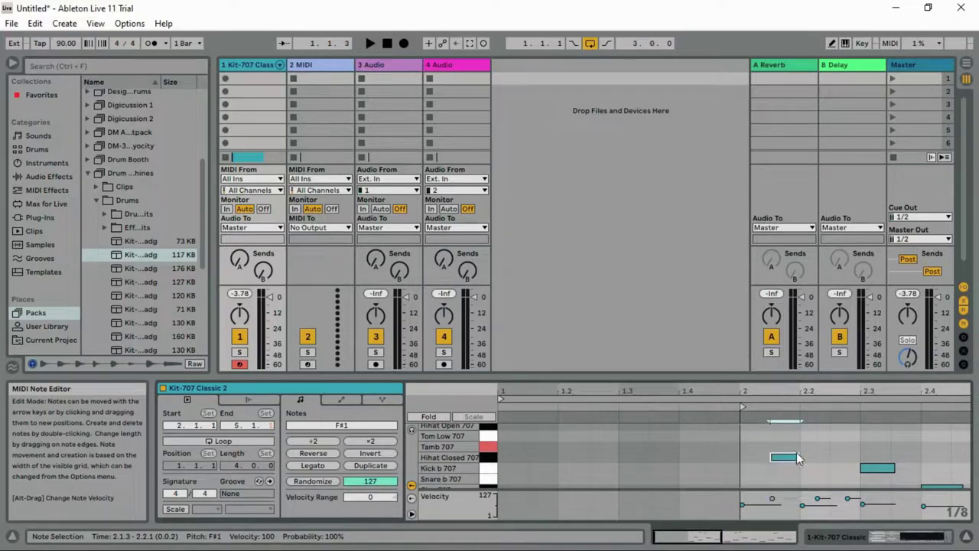
pyautogui.doubleClick(753, 478)
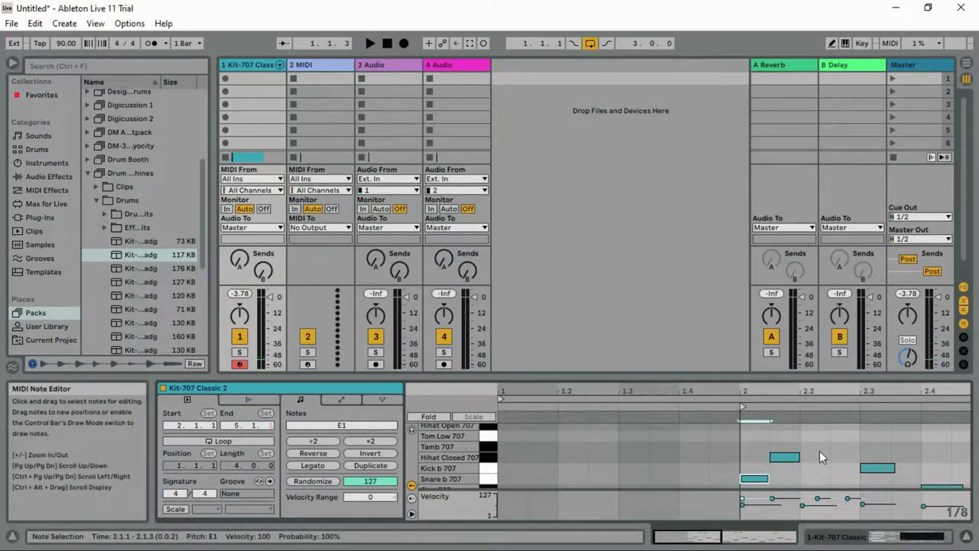
pyautogui.press('space')
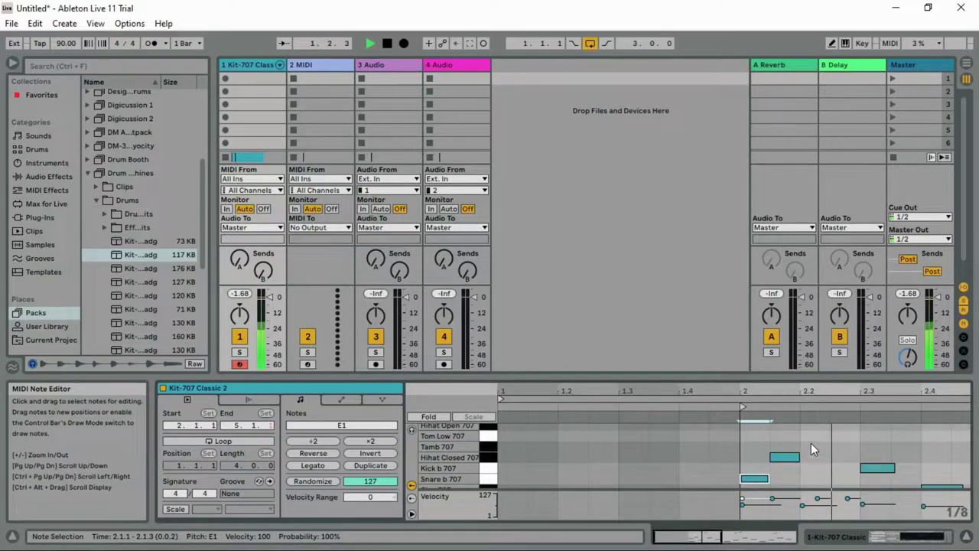
# - Rework the two added notes into Hihat Closed 707 at 2.1.1 and Tamb 707 at 2.1.3, and play the result
pyautogui.moveTo(800, 436); pyautogui.dragTo(794, 480)
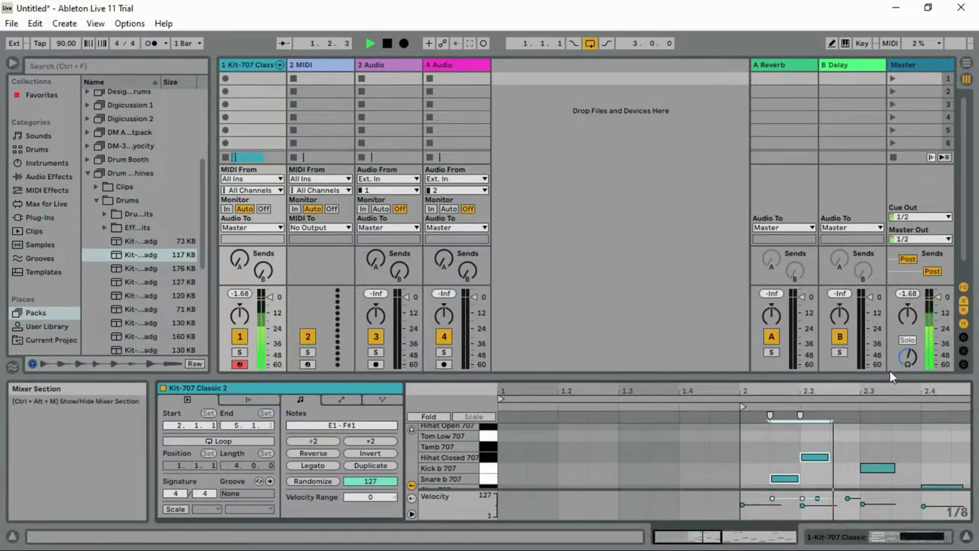
pyautogui.press('space')
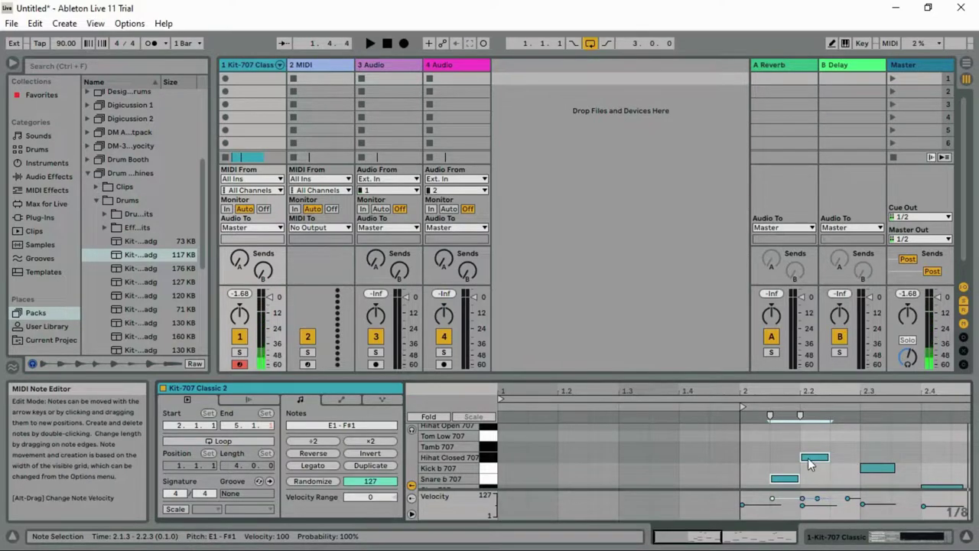
pyautogui.press('Up')
pyautogui.click(794, 468)
pyautogui.moveTo(794, 469)
pyautogui.mouseDown()
pyautogui.moveTo(762, 457)
pyautogui.moveTo(792, 452)
pyautogui.mouseUp()
pyautogui.press('space')
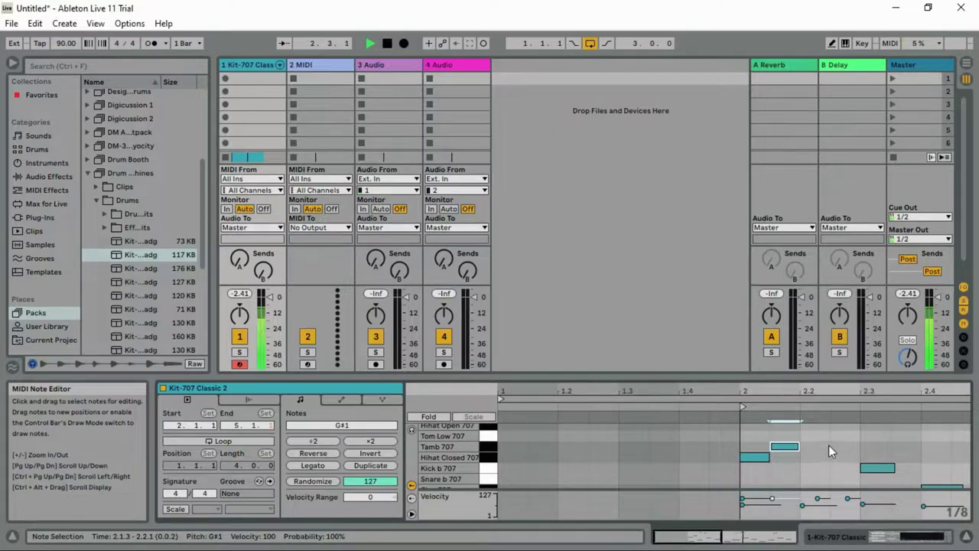
# - Select the Hihat Closed 707 and Tamb 707 notes in beat 2.1 and duplicate the pair onward from 2.2
pyautogui.click(805, 451)
pyautogui.moveTo(805, 448); pyautogui.dragTo(752, 464)
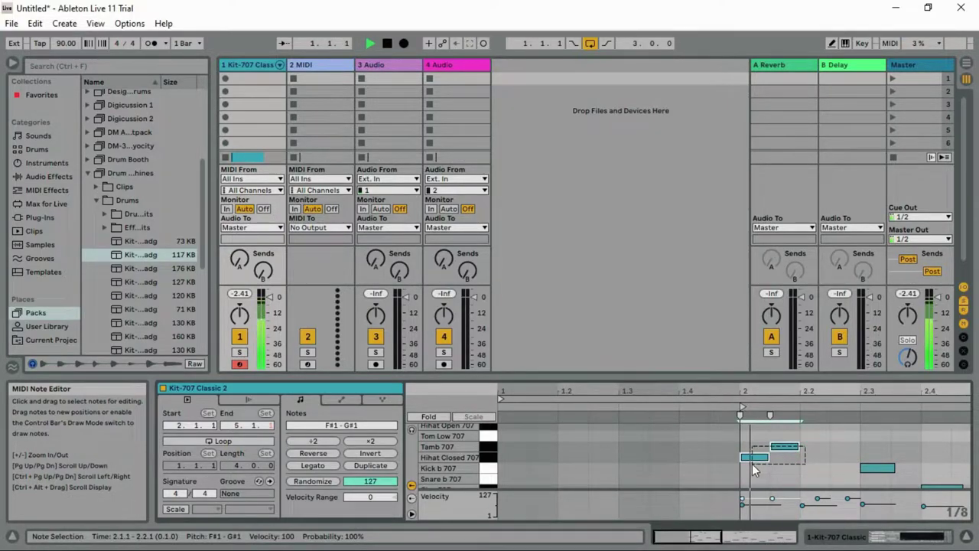
pyautogui.hotkey('ctrl', 'd')
pyautogui.hotkey('ctrl', 'd')
pyautogui.hotkey('ctrl', 'd')
pyautogui.hotkey('ctrl', 'd')
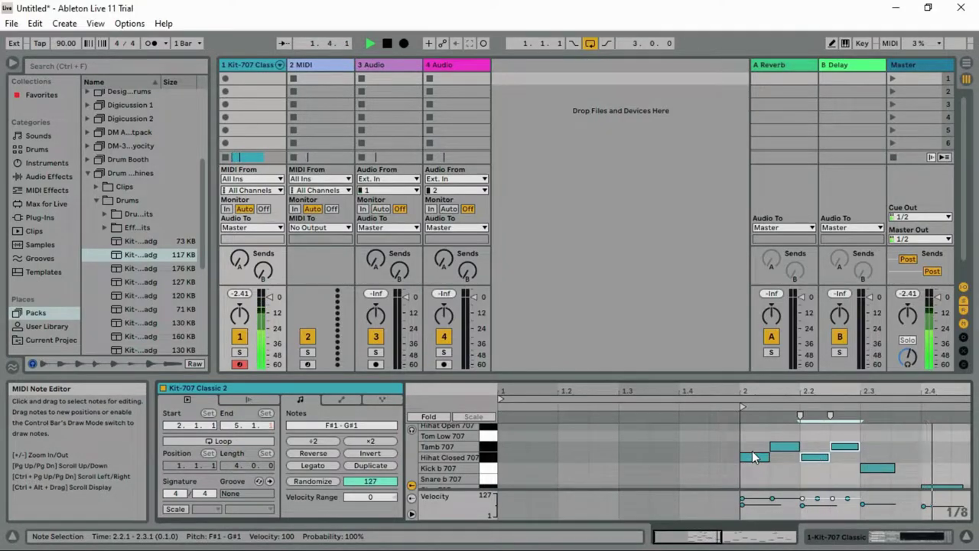
# - Duplicate the Hihat Closed 707 and Tamb 707 pair on every beat from 2.3 through 5.1
pyautogui.hotkey('ctrl', 'd')
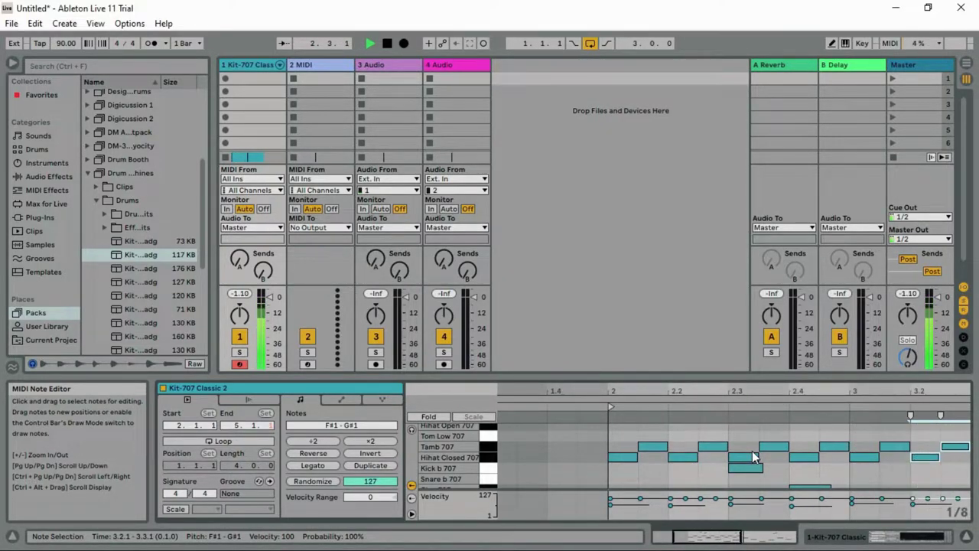
pyautogui.hotkey('ctrl', 'd')
pyautogui.hotkey('ctrl', 'd')
pyautogui.hotkey('ctrl', 'd')
pyautogui.hotkey('ctrl', 'd')
pyautogui.hotkey('ctrl', 'd')
pyautogui.hotkey('ctrl', 'd')
pyautogui.hotkey('ctrl', 'd')
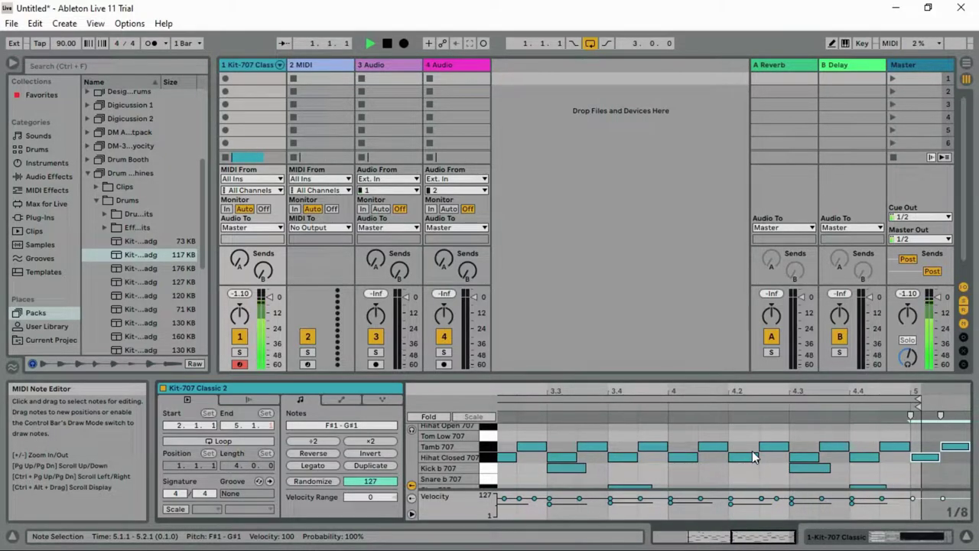
# - Undo all duplications of the Hihat Closed 707 and Tamb 707 pair, back to the original pair in beat 2.1
pyautogui.hotkey('ctrl', 'z')
pyautogui.hotkey('ctrl', 'z')
pyautogui.hotkey('ctrl', 'z')
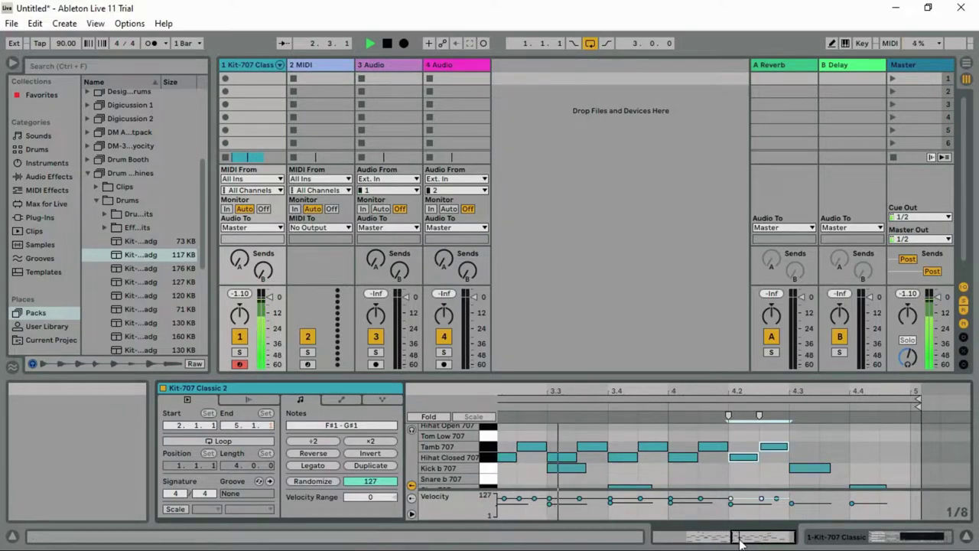
pyautogui.moveTo(760, 538); pyautogui.dragTo(687, 538)
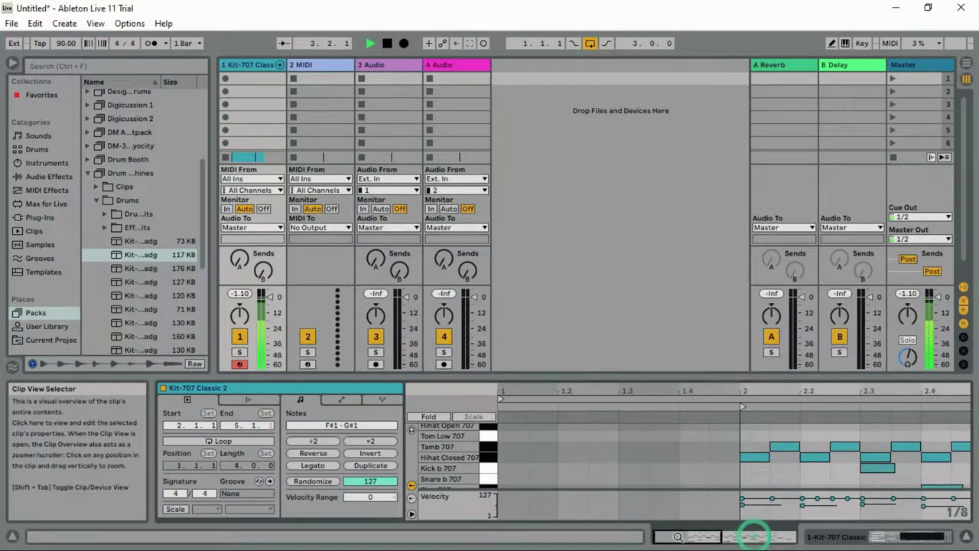
pyautogui.hotkey('ctrl', 'z')
pyautogui.hotkey('ctrl', 'z')
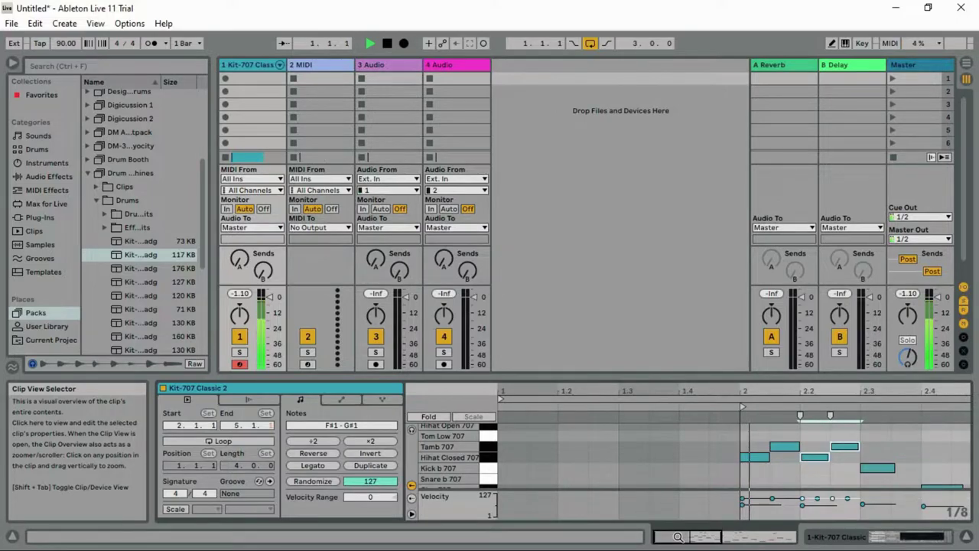
pyautogui.hotkey('ctrl', 'z')
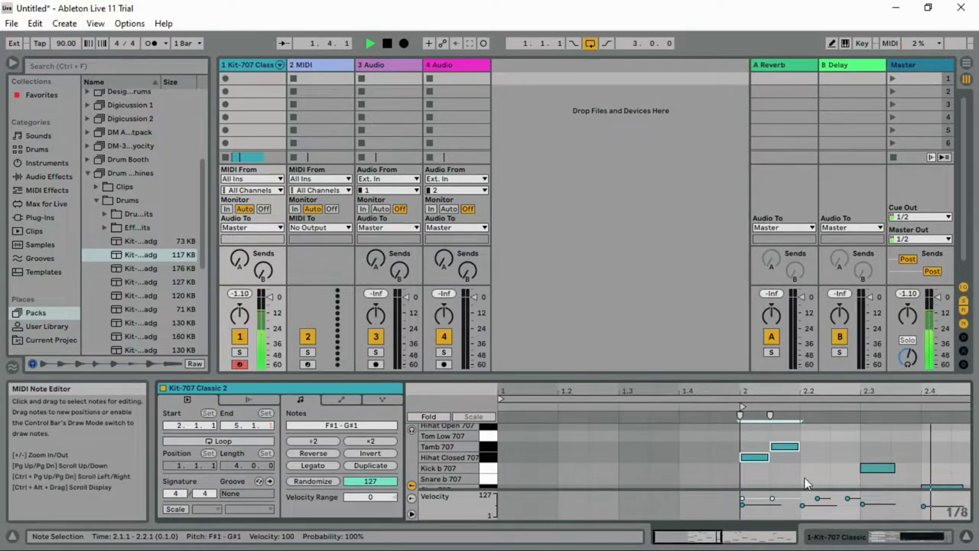
# - Select three eighth notes of time around the hi-hat and tambourine pair from 2.1.1 and duplicate it repeatedly up to 5.1
pyautogui.moveTo(834, 448); pyautogui.dragTo(759, 457)
pyautogui.hotkey('ctrl', 'd')
pyautogui.hotkey('ctrl', 'd')
pyautogui.hotkey('ctrl', 'd')
pyautogui.hotkey('ctrl', 'd')
pyautogui.hotkey('ctrl', 'd')
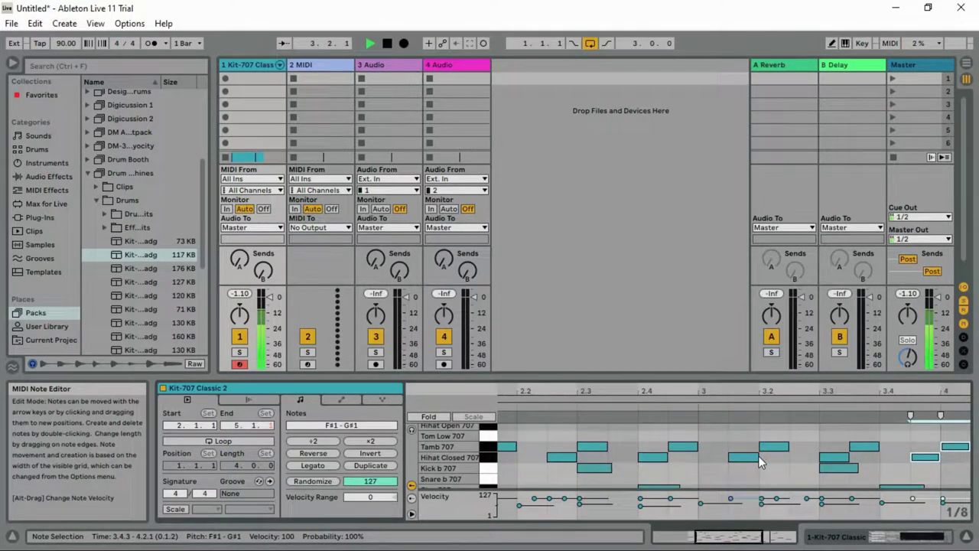
pyautogui.hotkey('ctrl', 'd')
pyautogui.hotkey('ctrl', 'd')
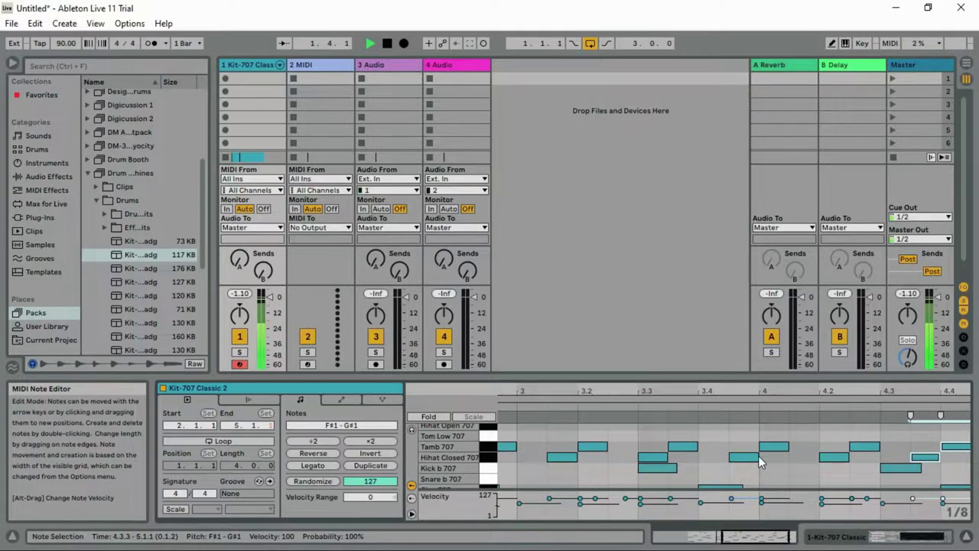
pyautogui.hotkey('ctrl', 'd')
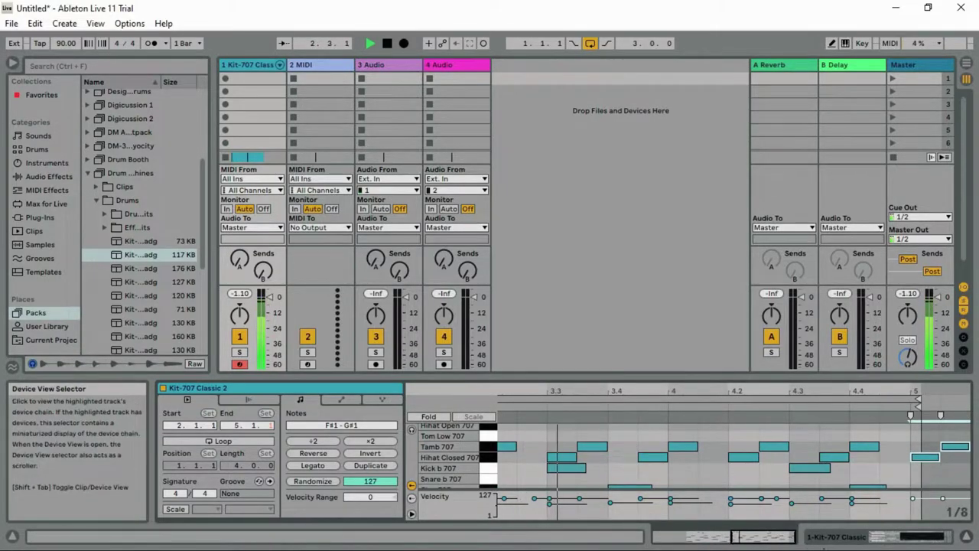
# - Move the Hihat Closed 707 note at 5.1 back to 4.4.3 and remove the Tamb 707 note beyond the clip end
pyautogui.click(935, 473)
pyautogui.moveTo(934, 458); pyautogui.dragTo(906, 459)
pyautogui.click(940, 459)
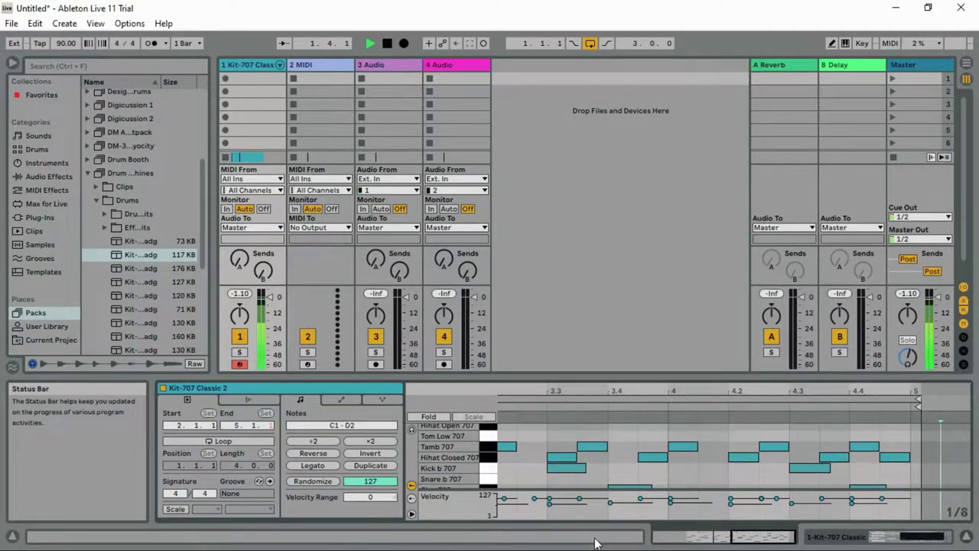
# - Unfold the Kit-707 Classic drum chains and lower Hihat Closed 707 to about -8 dB and Tamb 707 slightly
pyautogui.press('Tab')
pyautogui.press('Tab')
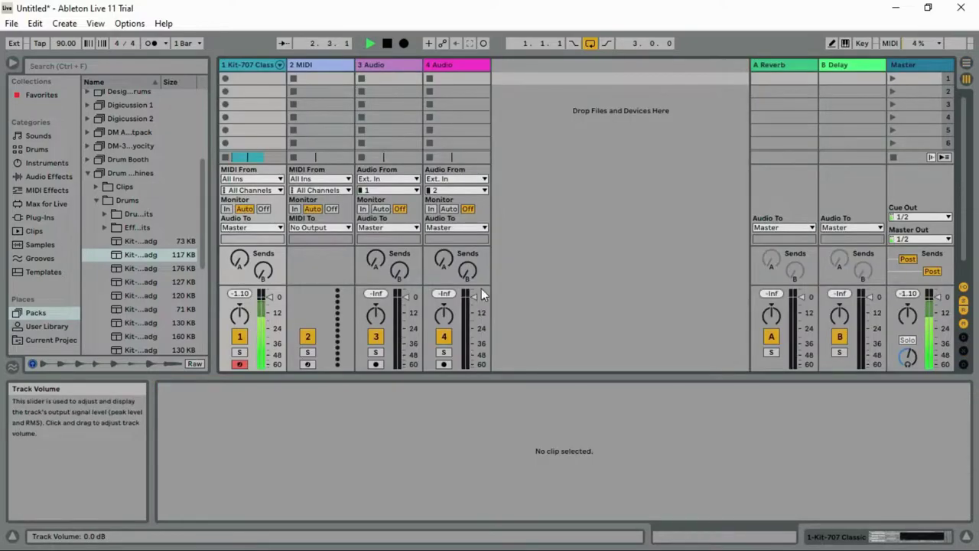
pyautogui.click(241, 64)
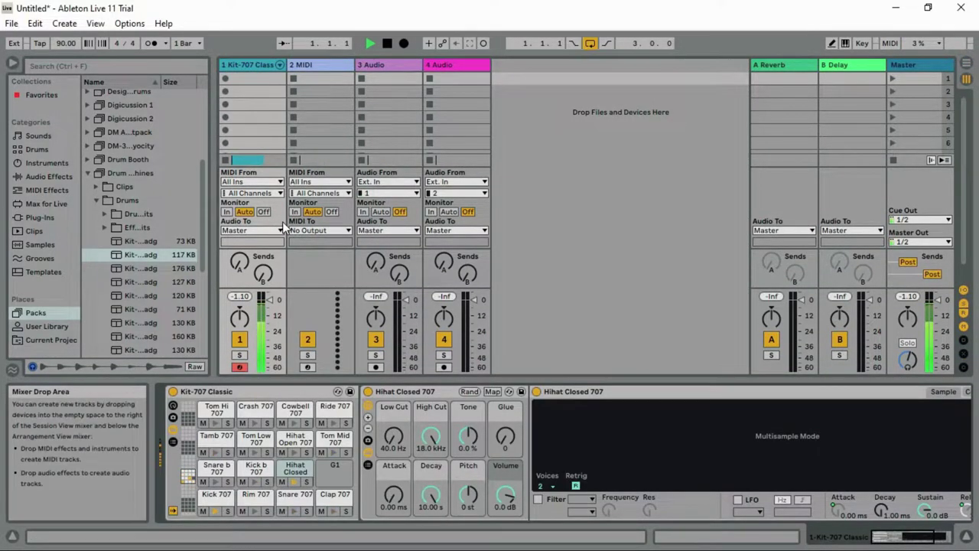
pyautogui.click(280, 64)
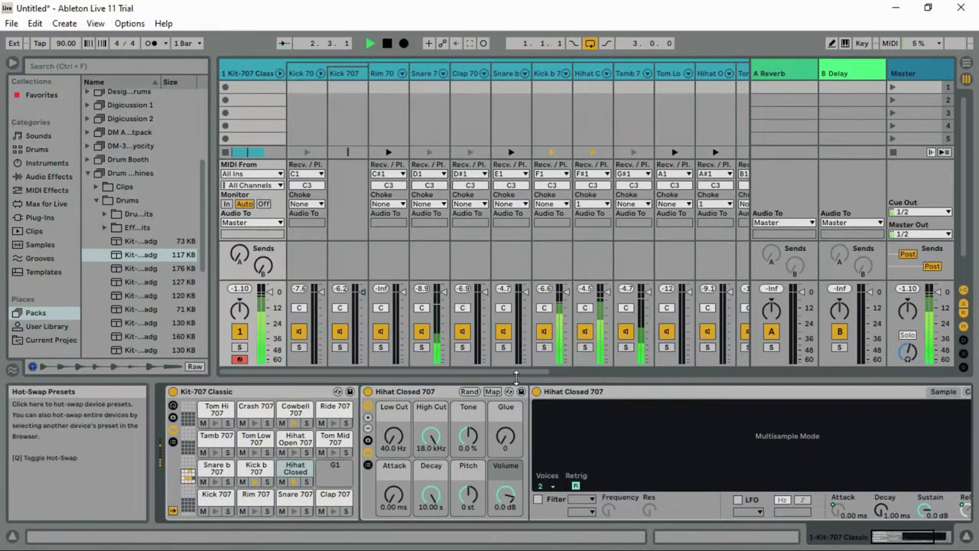
pyautogui.moveTo(522, 373); pyautogui.dragTo(612, 381)
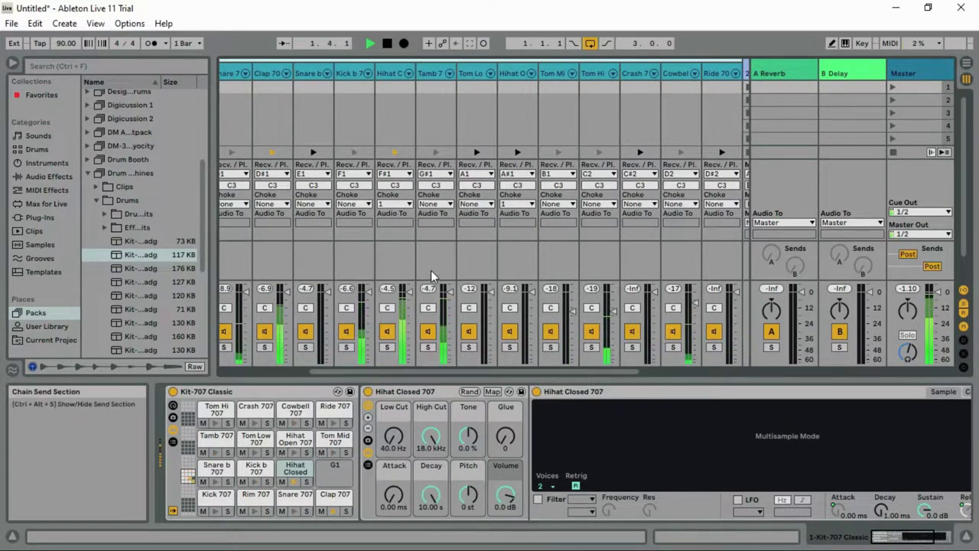
pyautogui.click(414, 296)
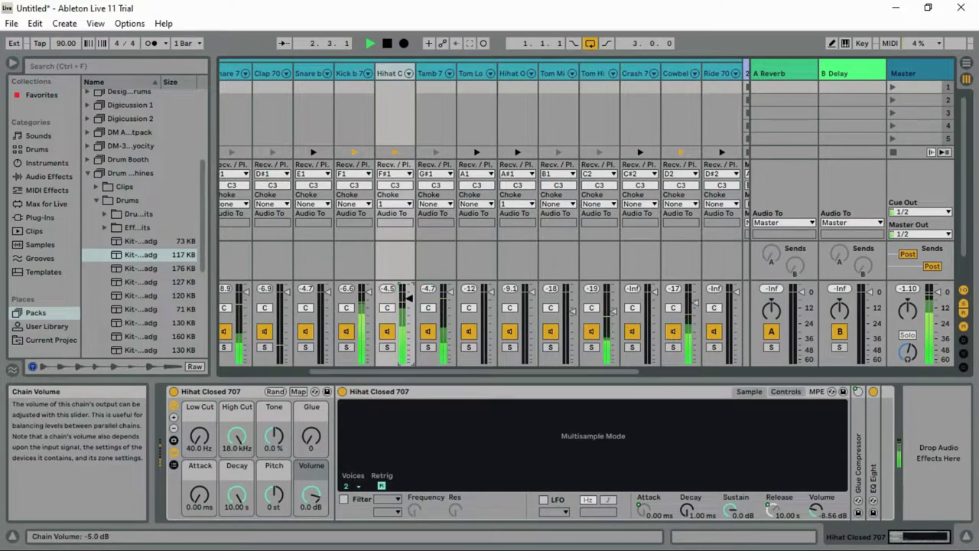
pyautogui.moveTo(449, 292); pyautogui.dragTo(409, 300)
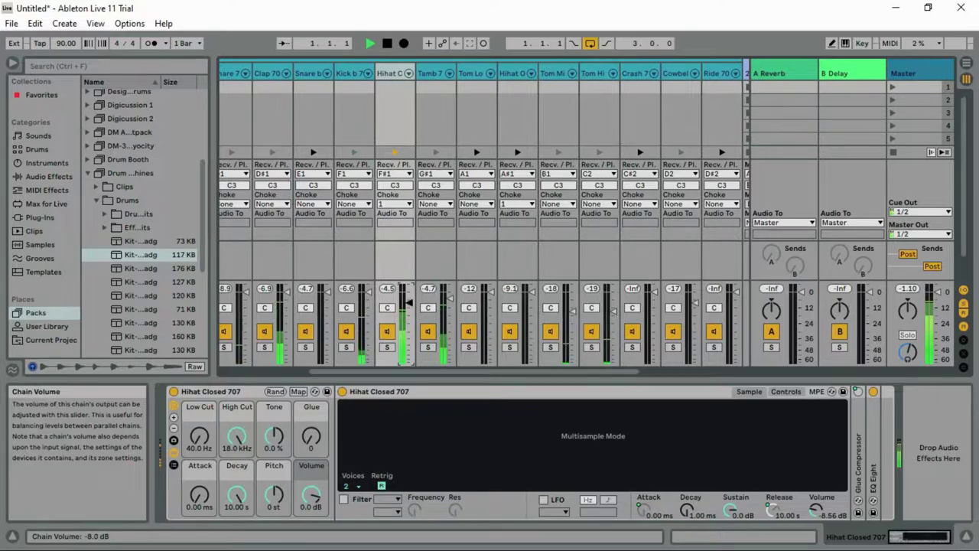
pyautogui.moveTo(450, 299); pyautogui.dragTo(449, 297)
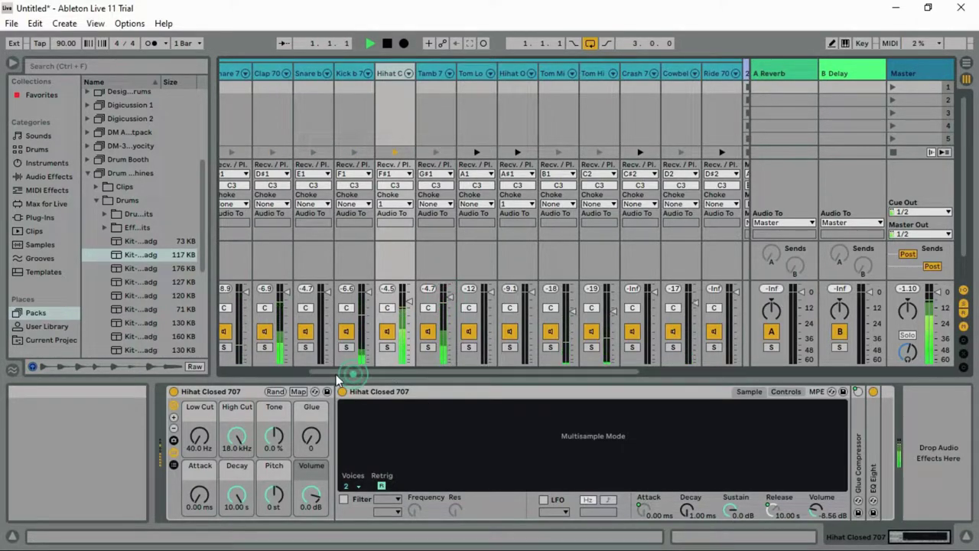
pyautogui.moveTo(319, 375); pyautogui.dragTo(238, 375)
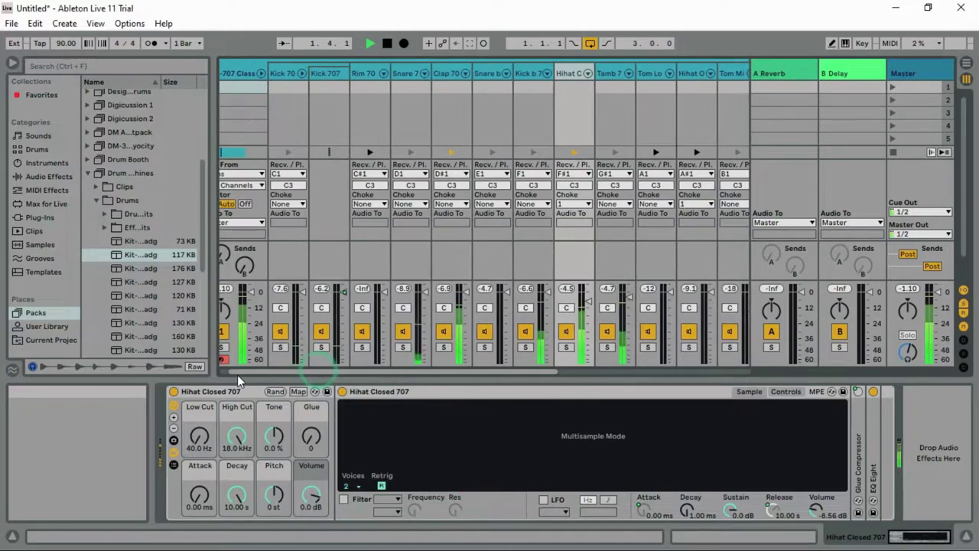
# - Fold the Kit-707 Classic chains and set the Hihat Closed 707's Tone to 13 %
pyautogui.click(280, 73)
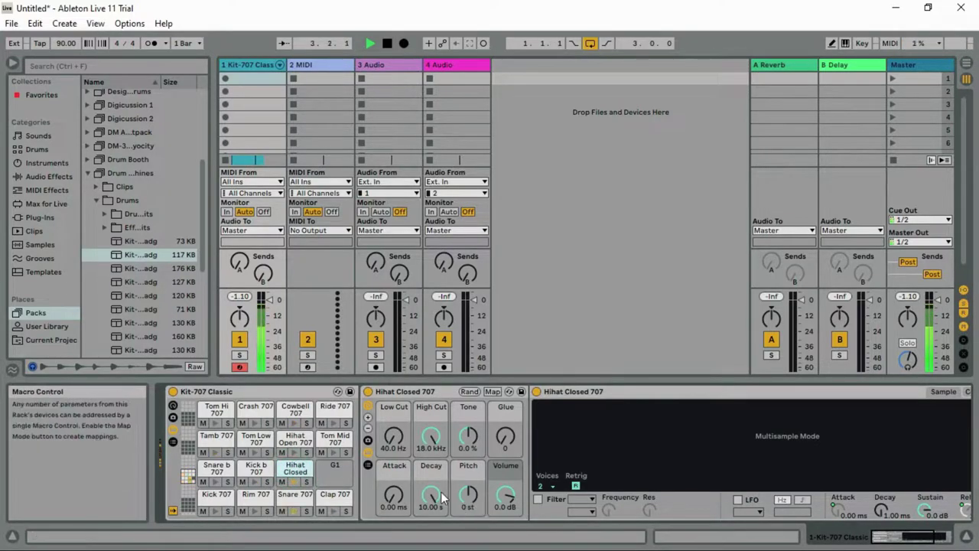
pyautogui.moveTo(468, 436); pyautogui.dragTo(468, 455)
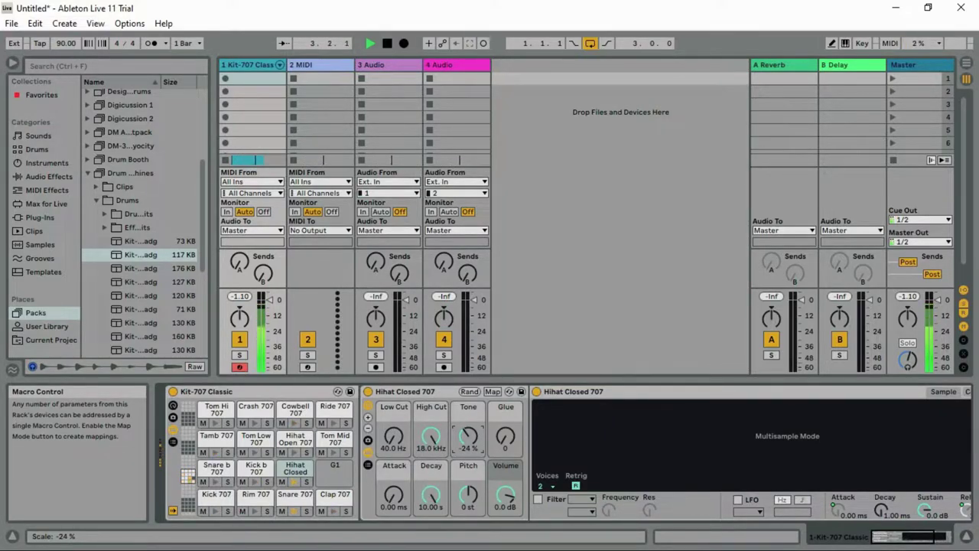
pyautogui.moveTo(468, 435); pyautogui.dragTo(468, 418)
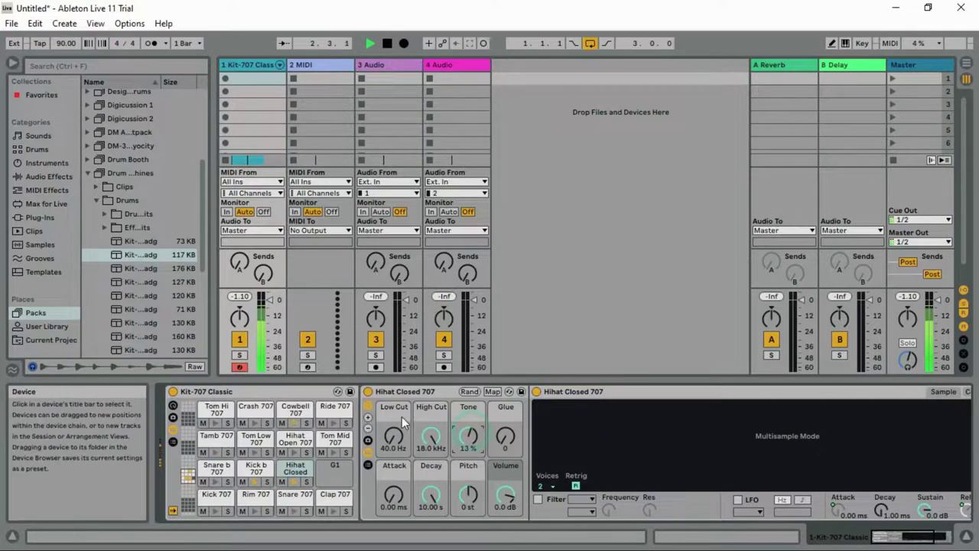
# - Set the Hihat Open 707's Pitch to +3 st and its Tone to 7.1 %
pyautogui.click(305, 443)
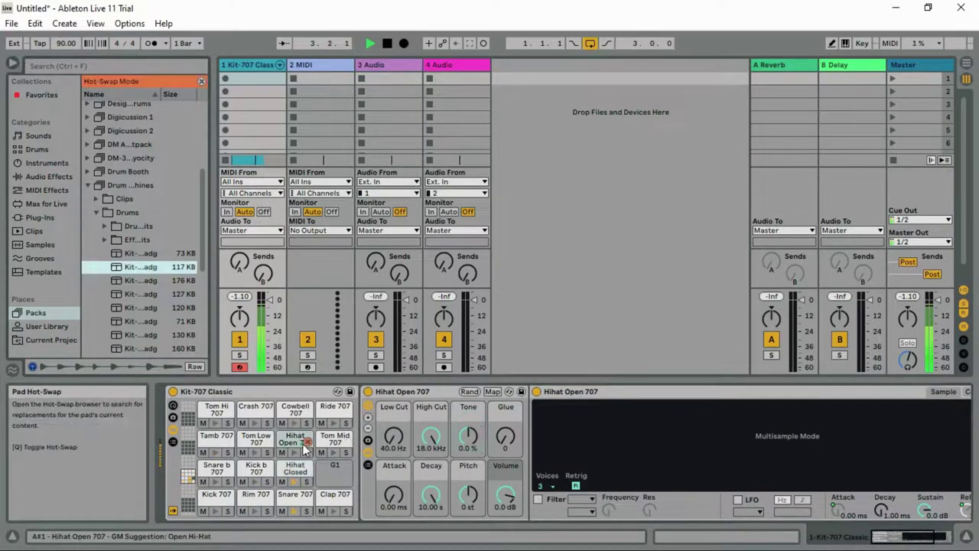
pyautogui.click(306, 446)
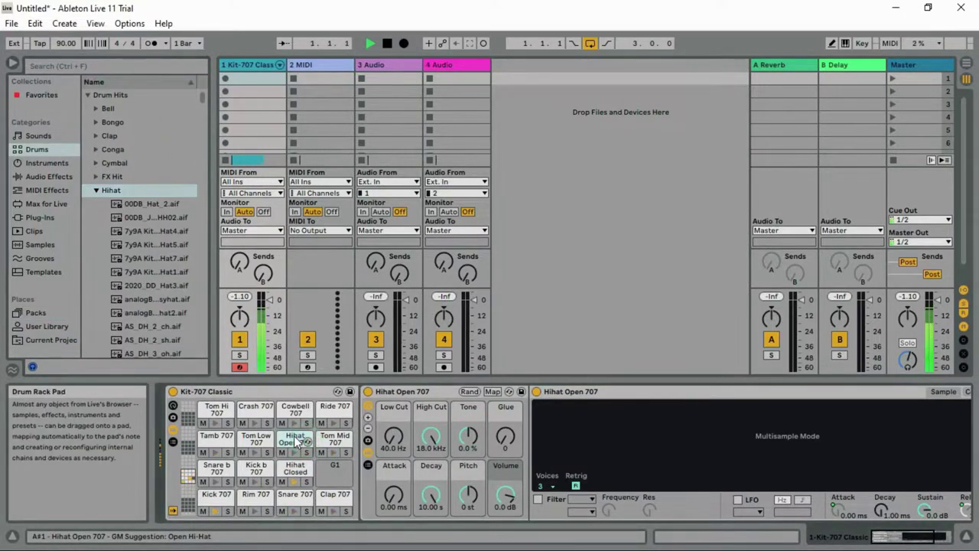
pyautogui.moveTo(468, 440); pyautogui.dragTo(469, 429)
pyautogui.moveTo(470, 493); pyautogui.dragTo(469, 484)
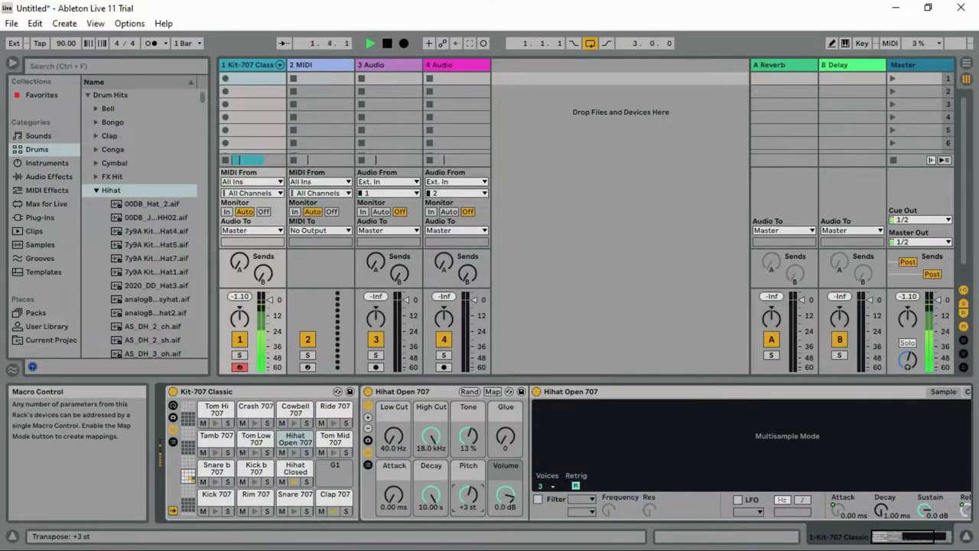
pyautogui.moveTo(468, 436); pyautogui.dragTo(469, 441)
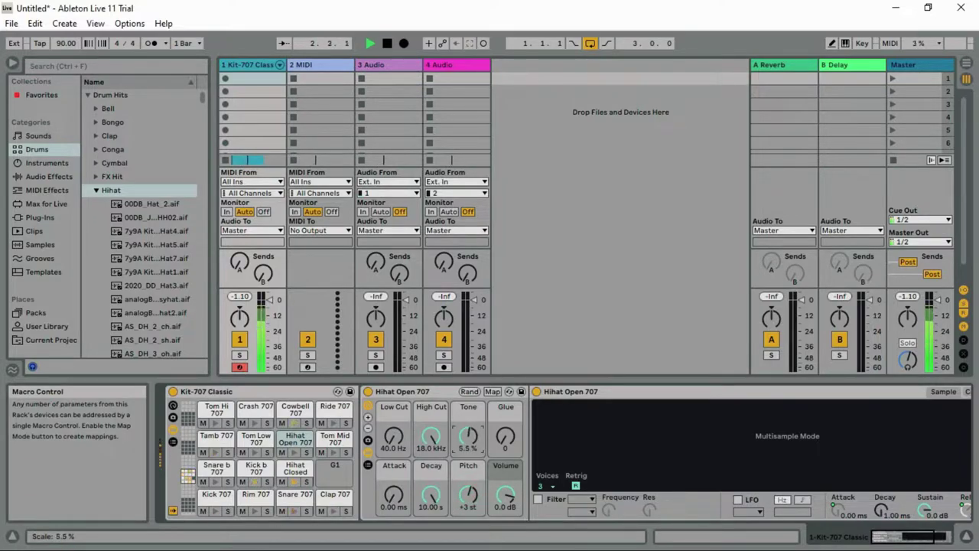
pyautogui.click(563, 248)
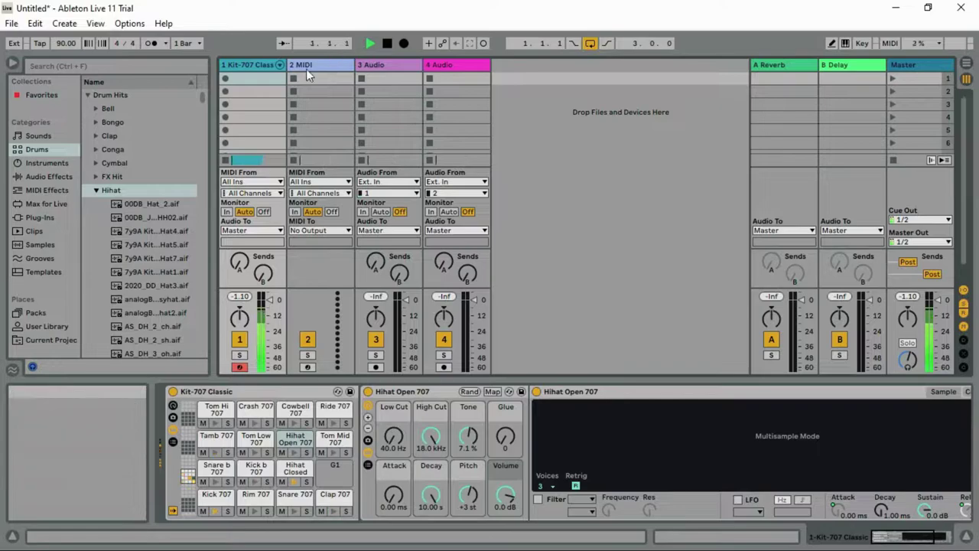
pyautogui.click(510, 175)
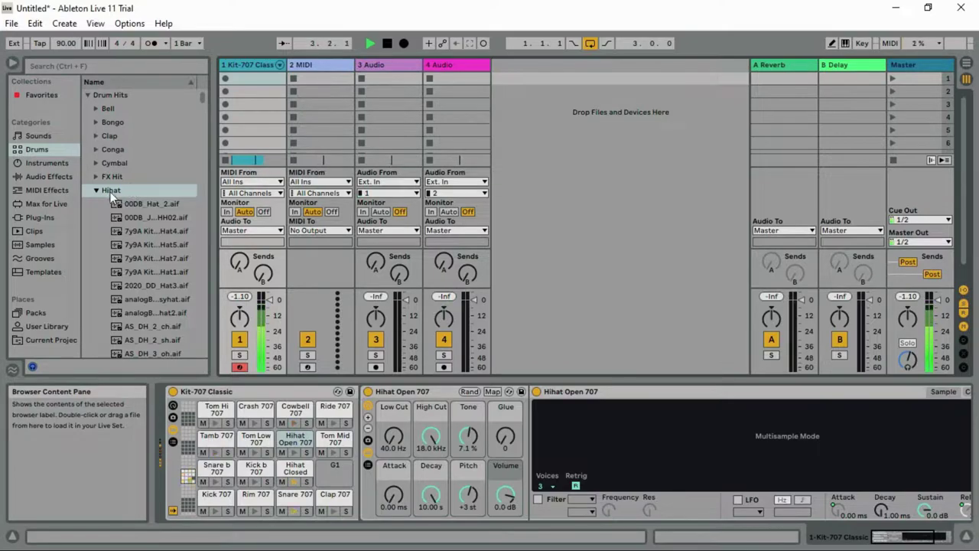
# - Browse the drums and audio effects in the browser, and search the plug-ins for "brasss"
pyautogui.click(37, 149)
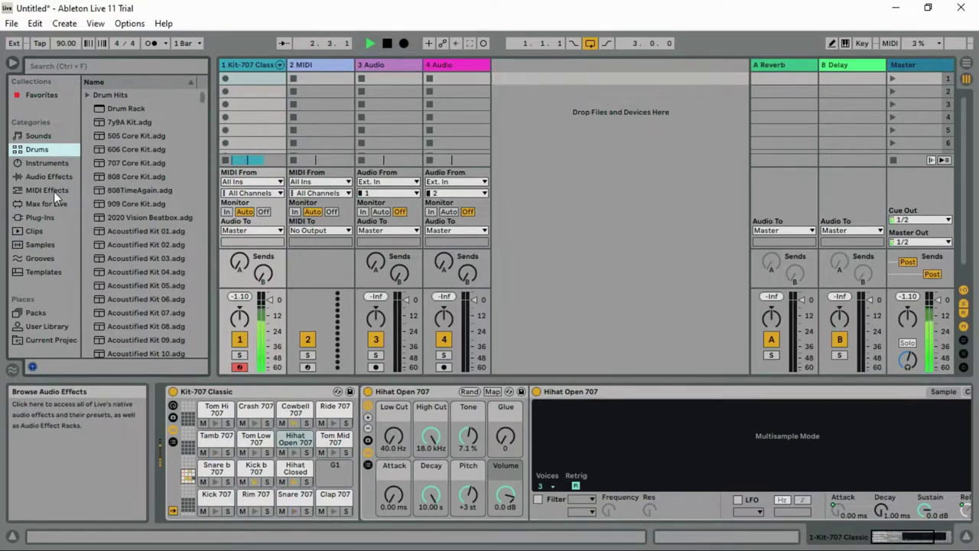
pyautogui.click(54, 176)
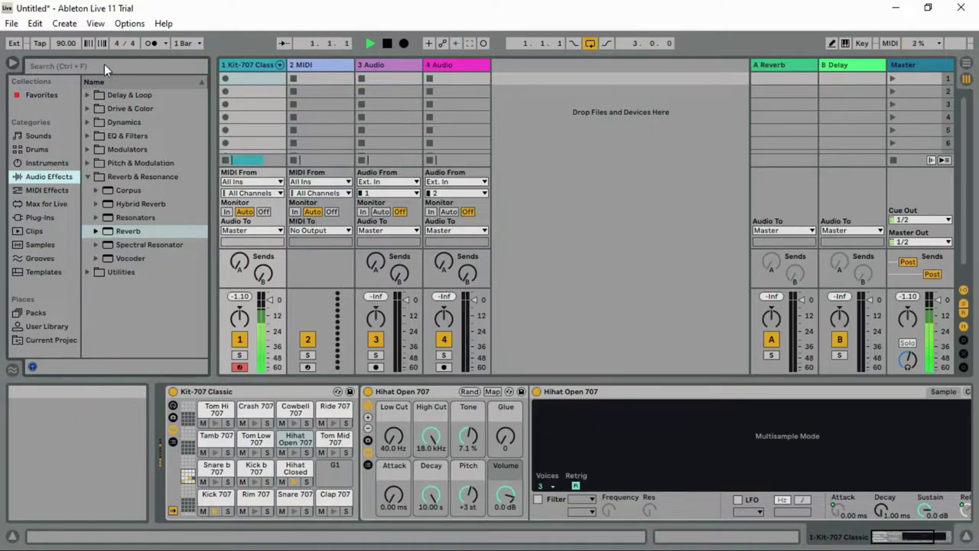
pyautogui.click(49, 216)
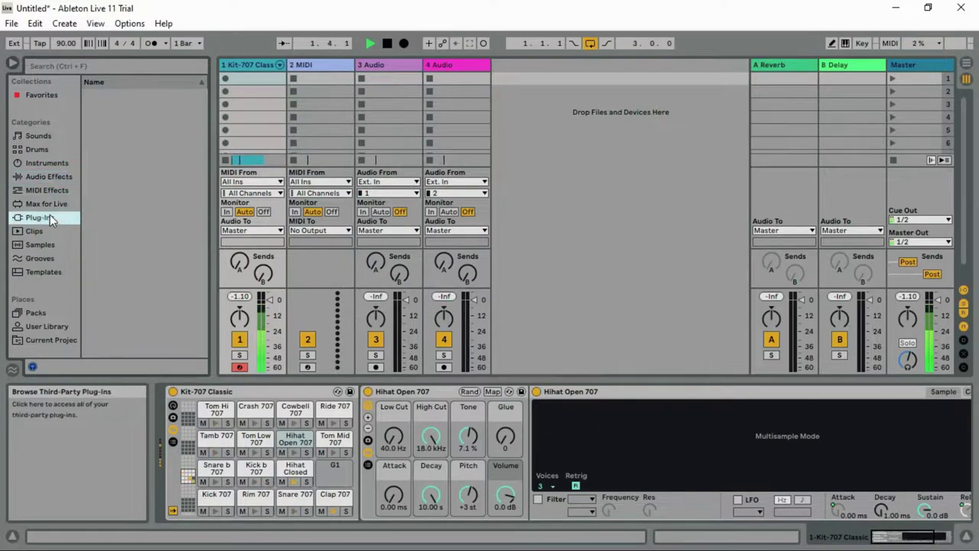
pyautogui.click(106, 66)
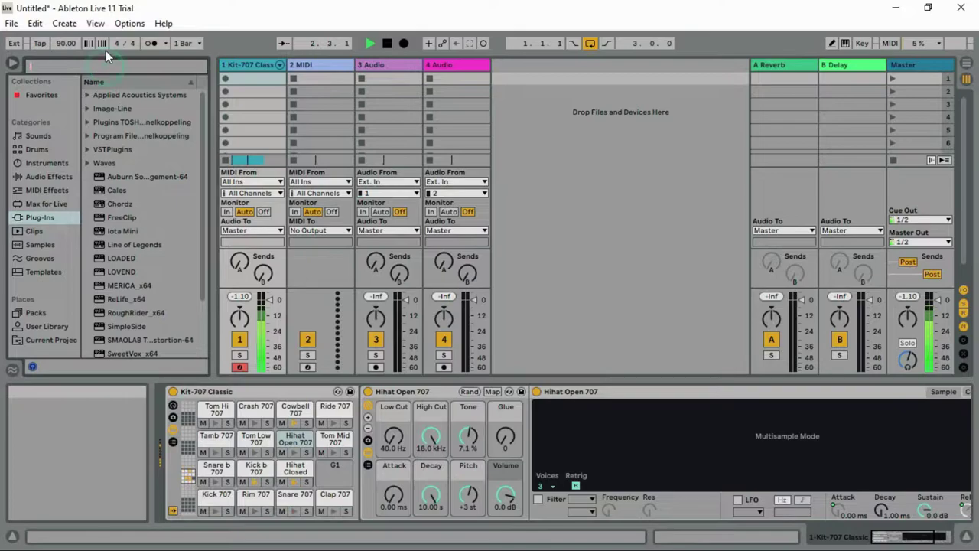
pyautogui.write('b')
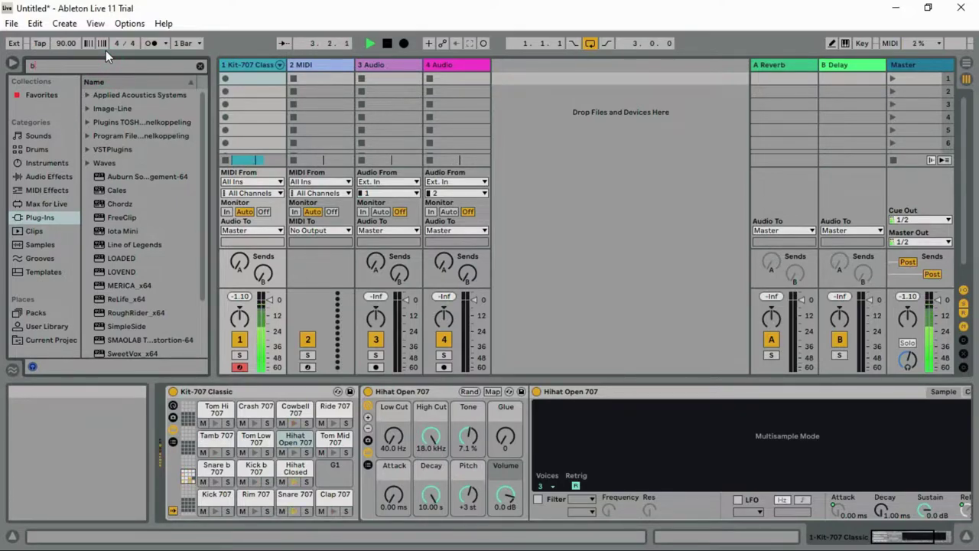
pyautogui.write('rasss')
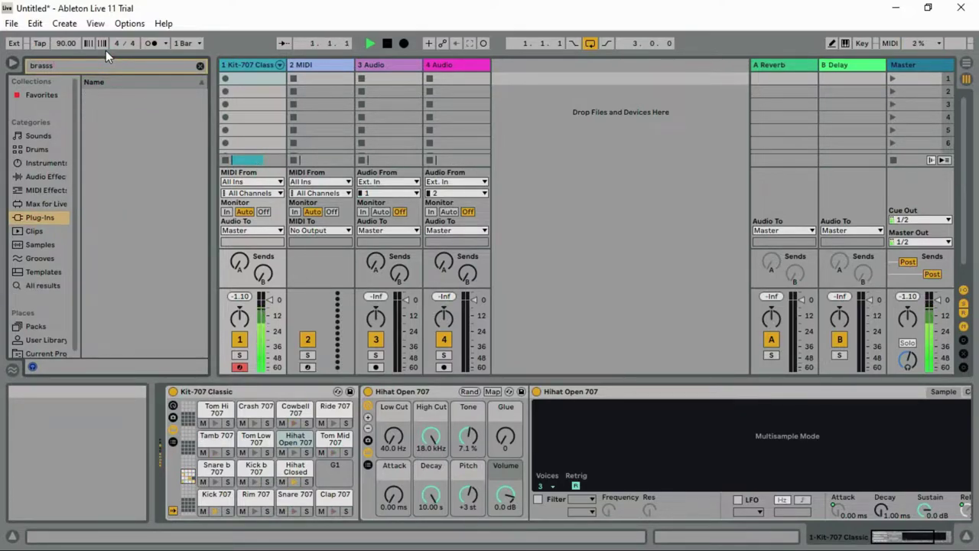
# - Search the Sounds category for "brass" instead of the plug-ins and expand the Brass folder
pyautogui.click(200, 66)
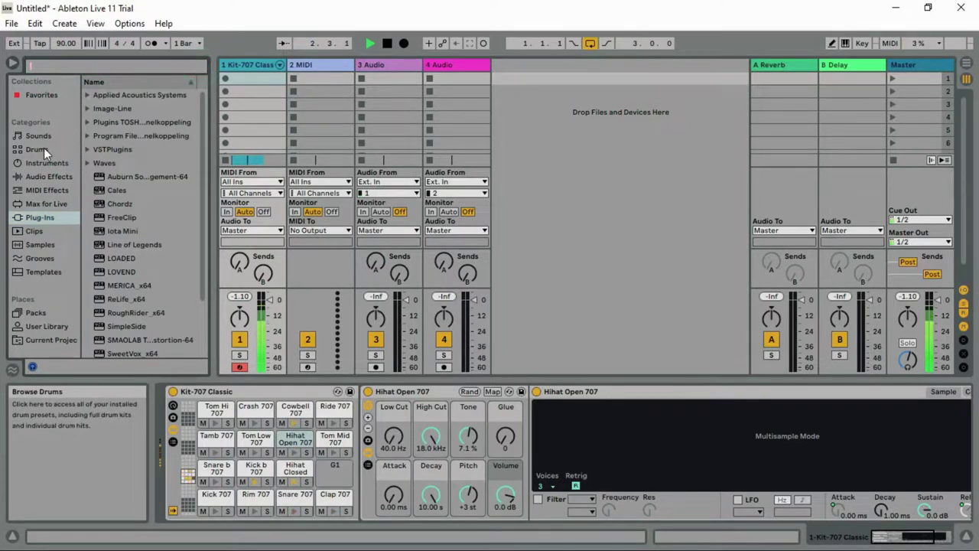
pyautogui.click(45, 134)
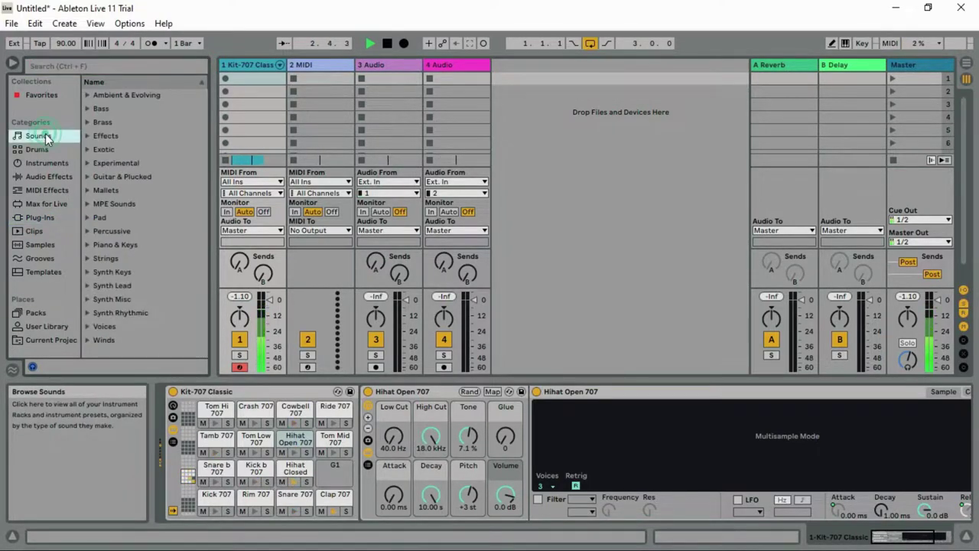
pyautogui.click(175, 65)
pyautogui.write('brass')
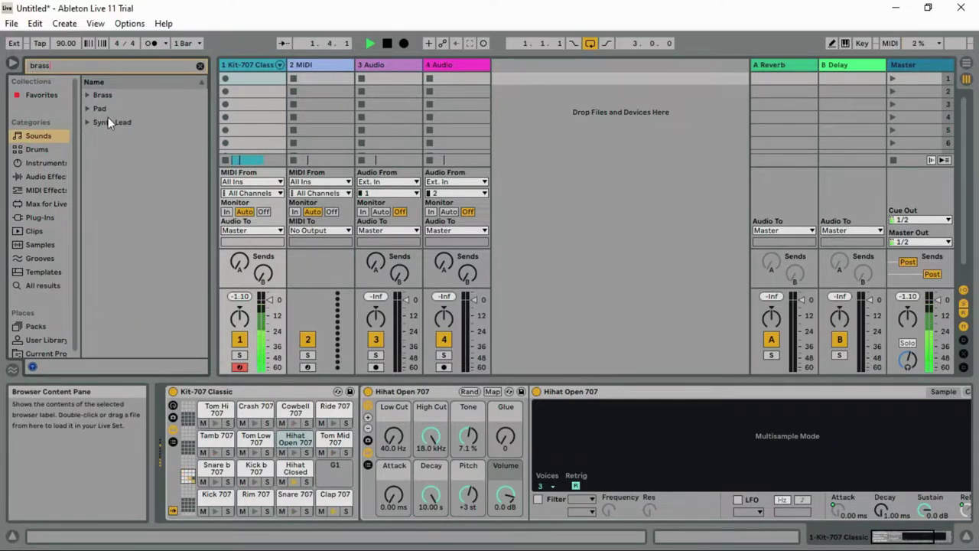
pyautogui.click(107, 92)
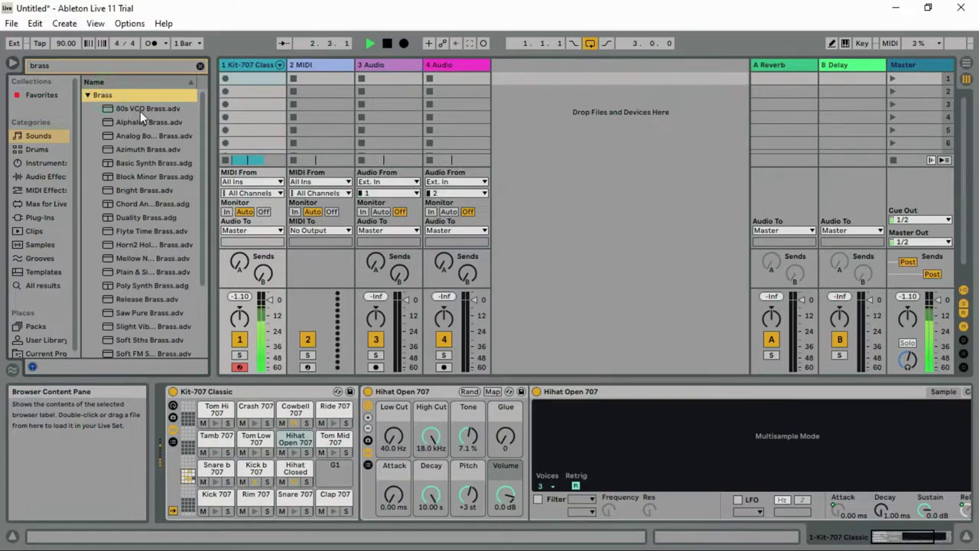
# - Load the 80s VCO Brass preset onto the empty MIDI track 2
pyautogui.click(313, 65)
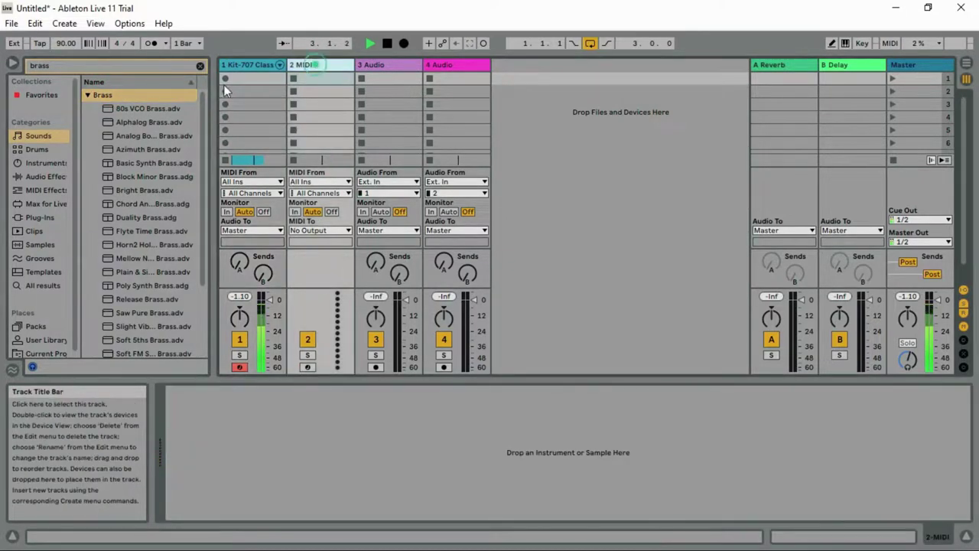
pyautogui.click(142, 108)
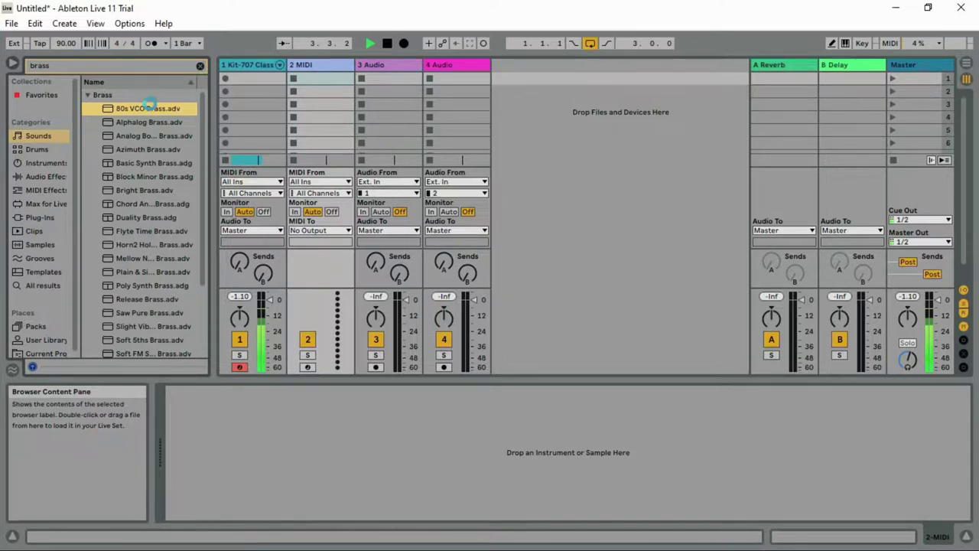
pyautogui.doubleClick(150, 108)
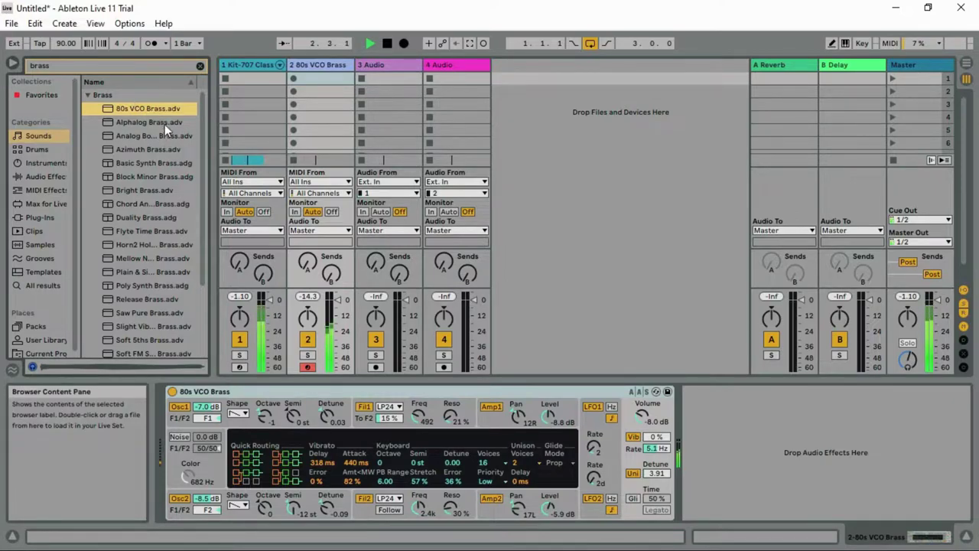
# - Try out the Alphalog Brass, Chord Analog Brass and Bright Brass presets in turn on track 2
pyautogui.click(164, 123)
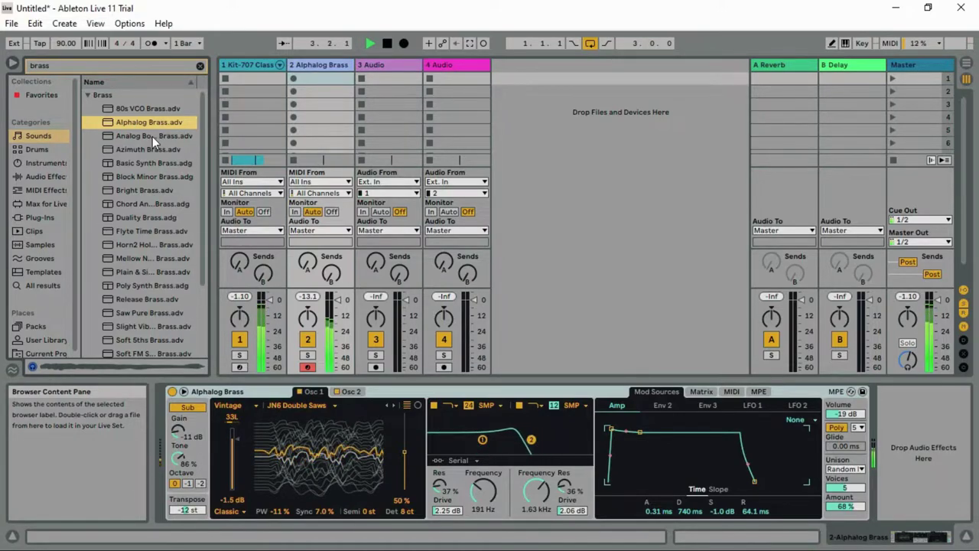
pyautogui.click(171, 208)
pyautogui.doubleClick(171, 207)
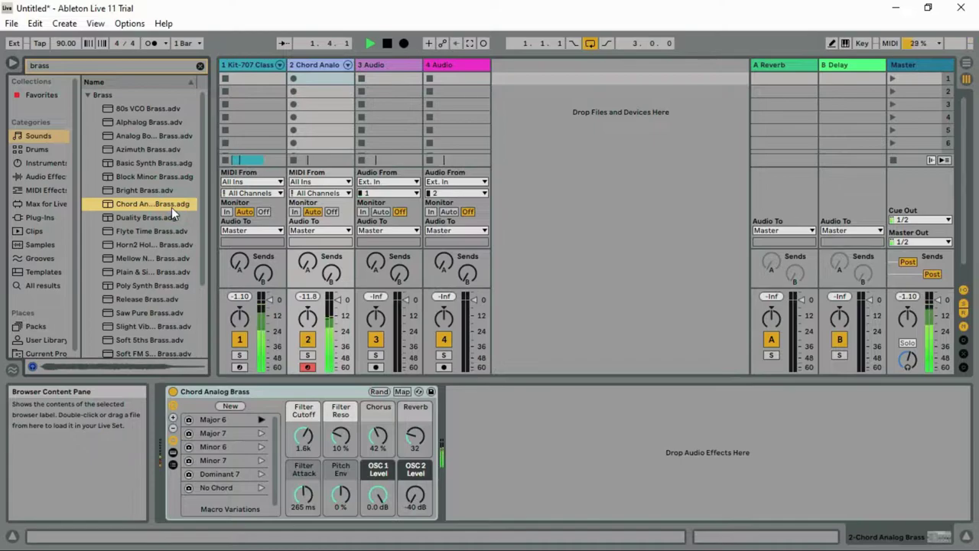
pyautogui.click(165, 190)
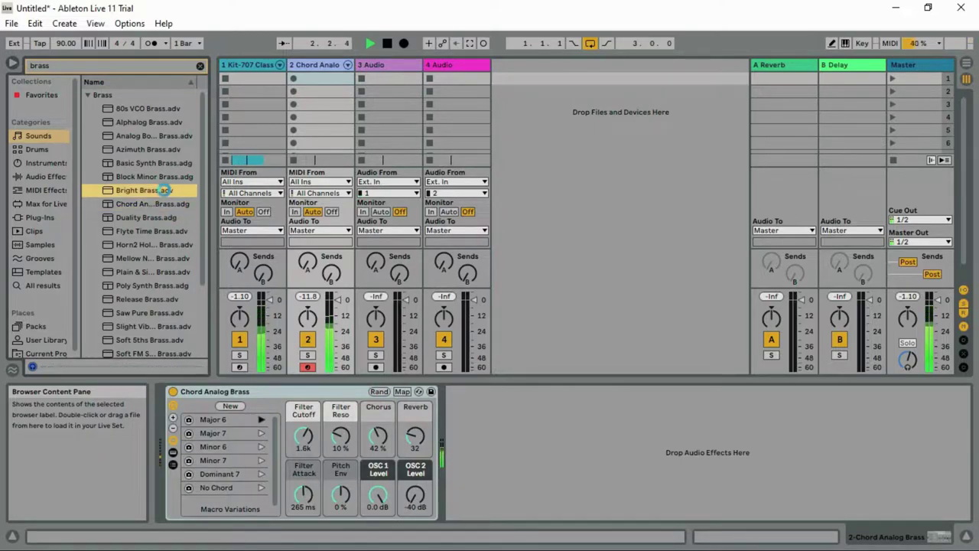
pyautogui.doubleClick(164, 190)
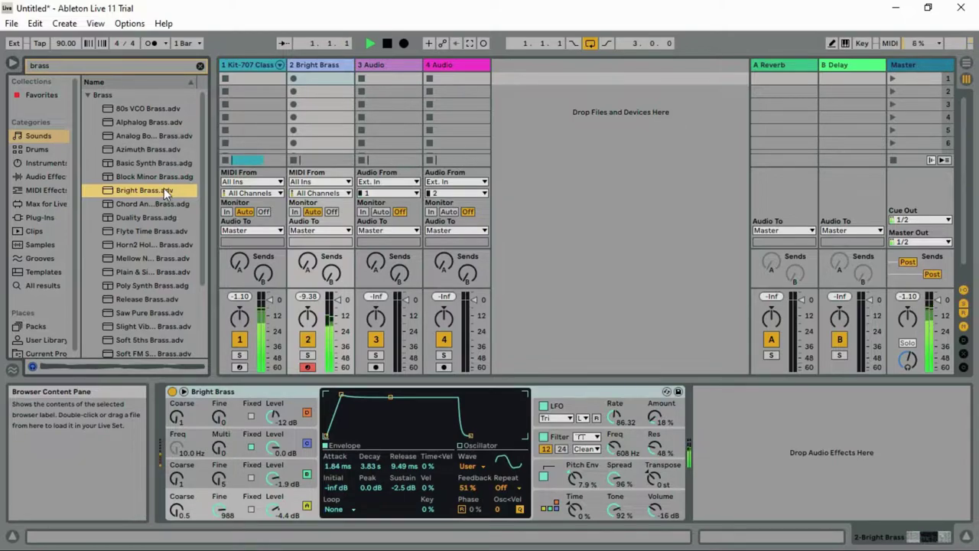
# - Compare Horn2 Hollow Brass and Duality Brass with Bright Brass by loading each onto track 2
pyautogui.click(143, 244)
pyautogui.doubleClick(142, 244)
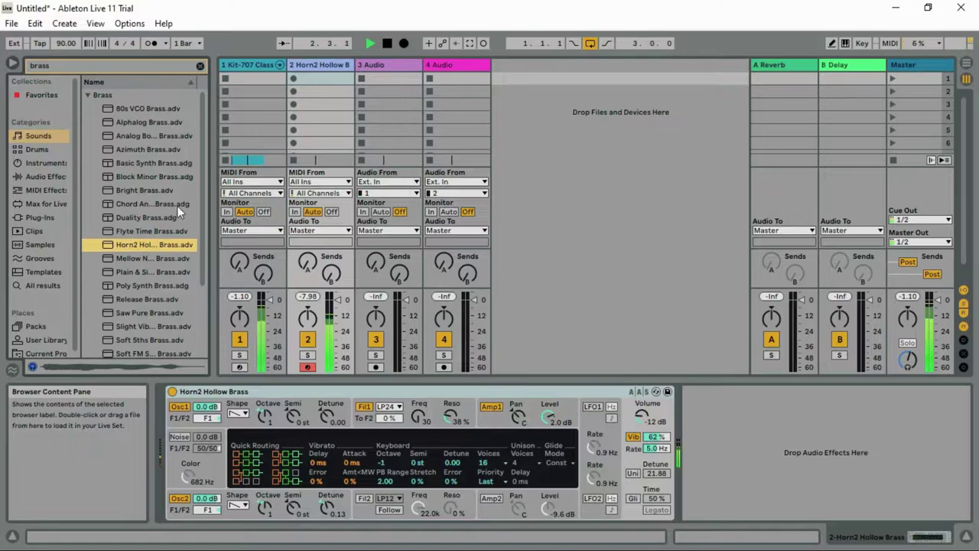
pyautogui.click(166, 218)
pyautogui.doubleClick(167, 218)
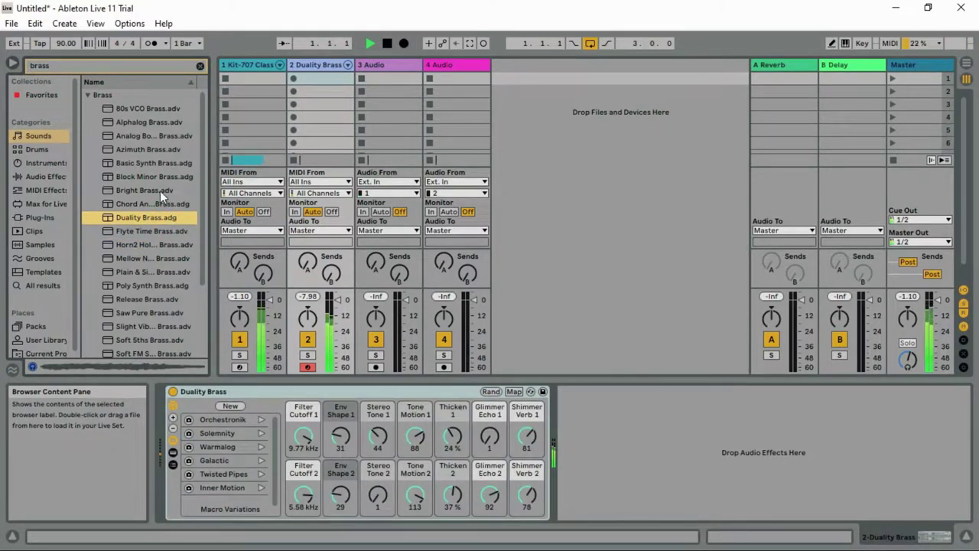
pyautogui.doubleClick(159, 187)
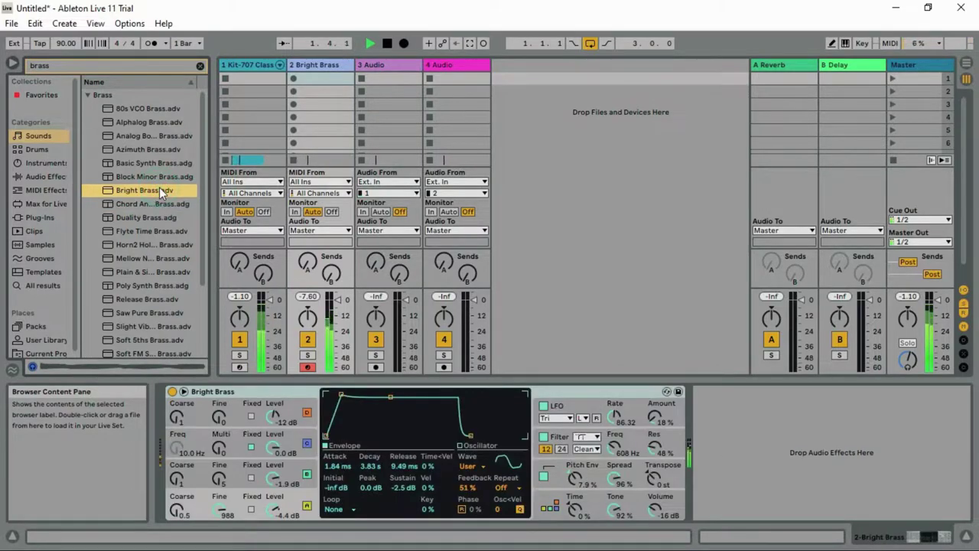
# - Audition Poly Synth, Horn2 Hollow, Mellow Notch, Plain & Simple and Release Brass on track 2
pyautogui.click(142, 286)
pyautogui.doubleClick(142, 286)
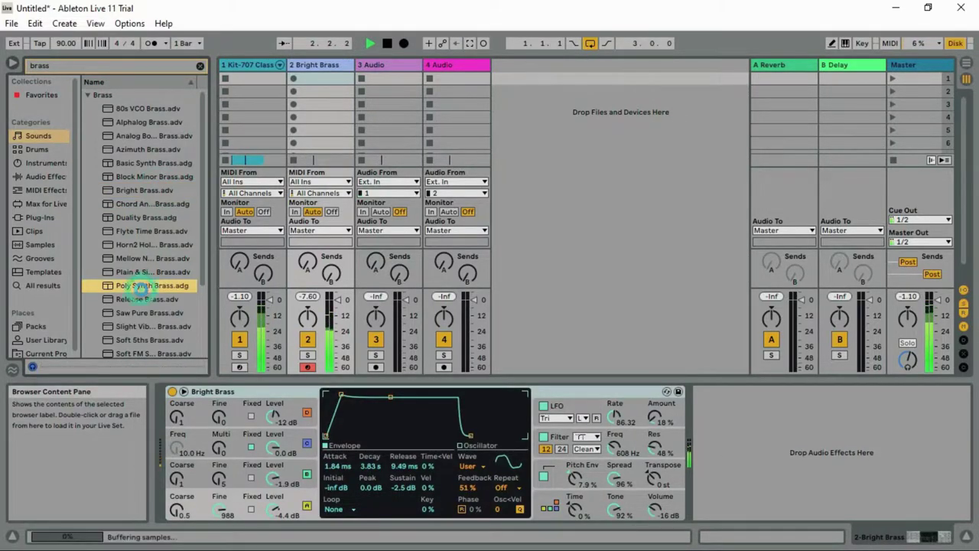
pyautogui.doubleClick(139, 245)
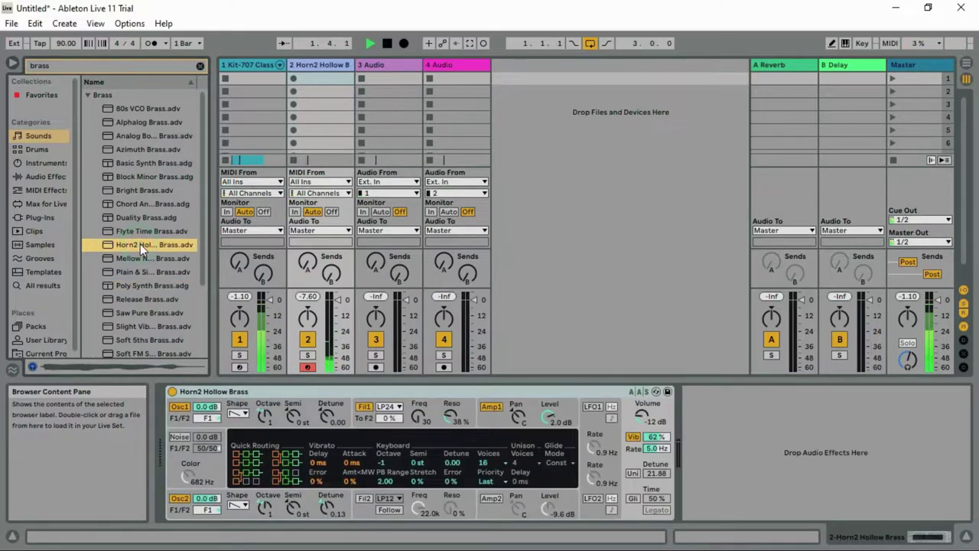
pyautogui.click(145, 261)
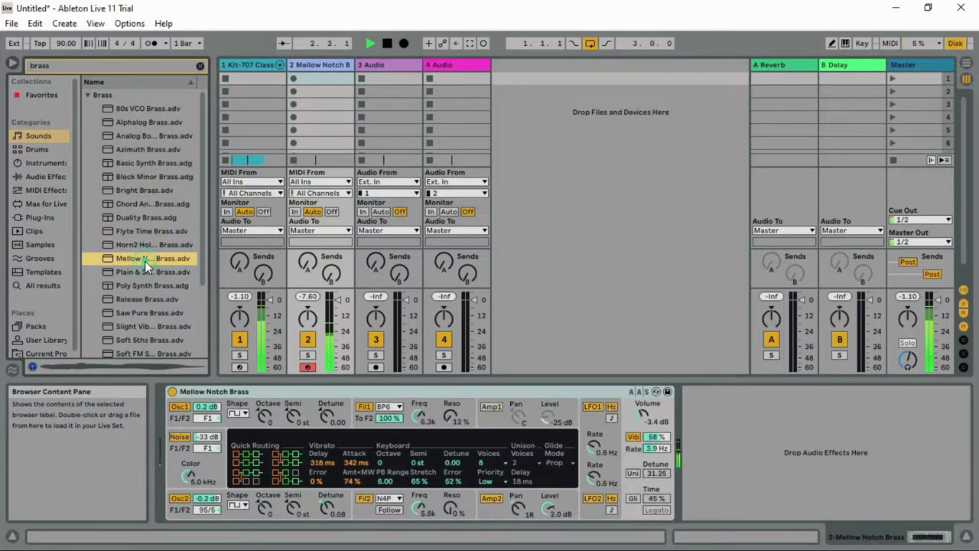
pyautogui.doubleClick(145, 269)
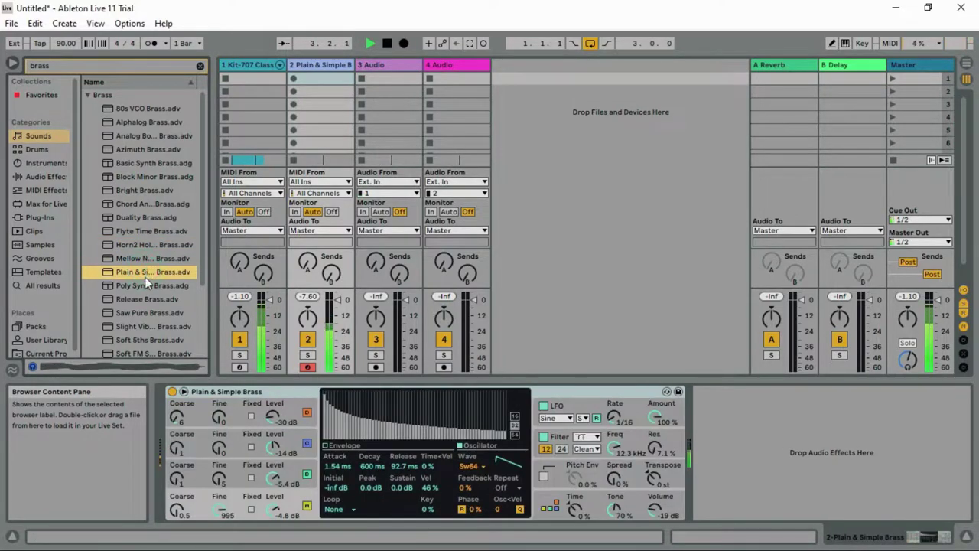
pyautogui.doubleClick(143, 285)
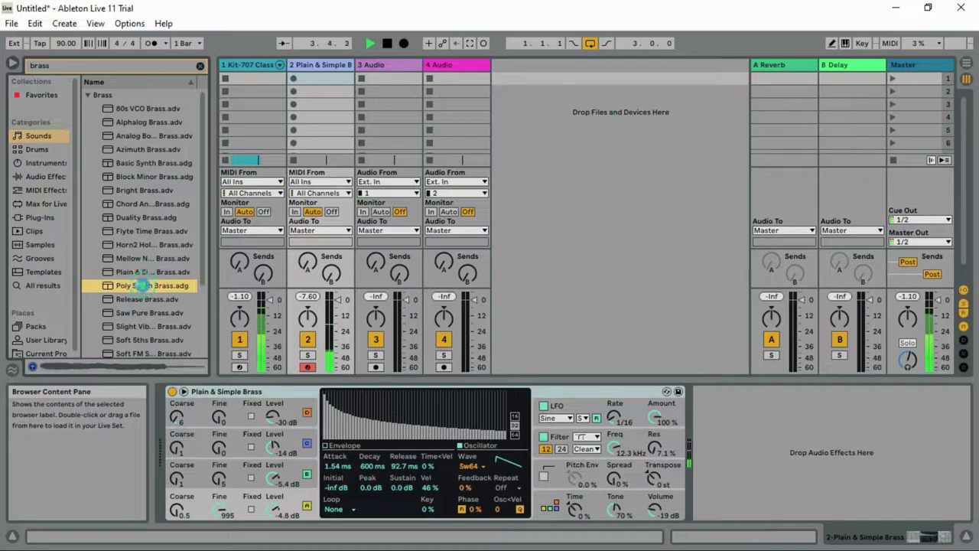
pyautogui.doubleClick(148, 302)
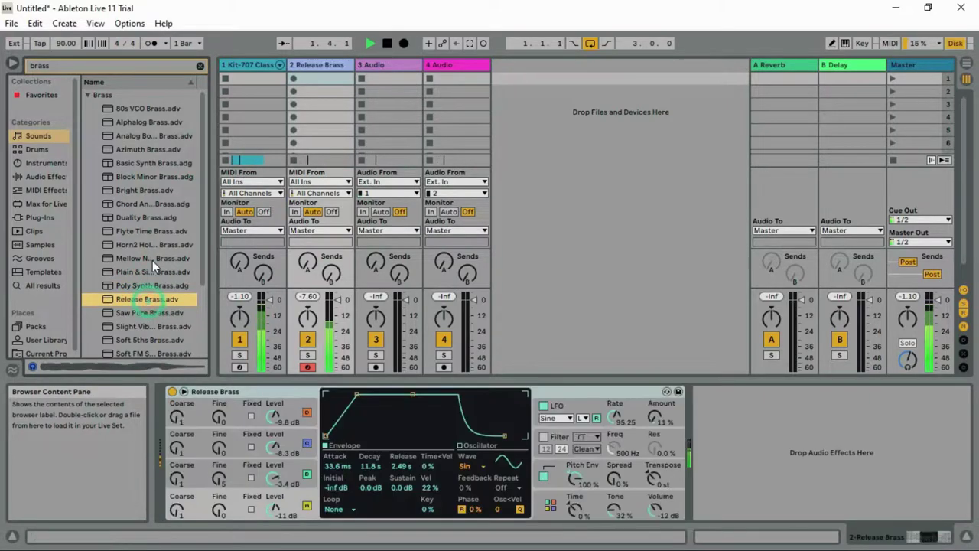
# - Try the Soft FM brass preset and Swell Brass from further down the Brass folder on track 2
pyautogui.scroll(-2, 153, 266)
pyautogui.doubleClick(170, 295)
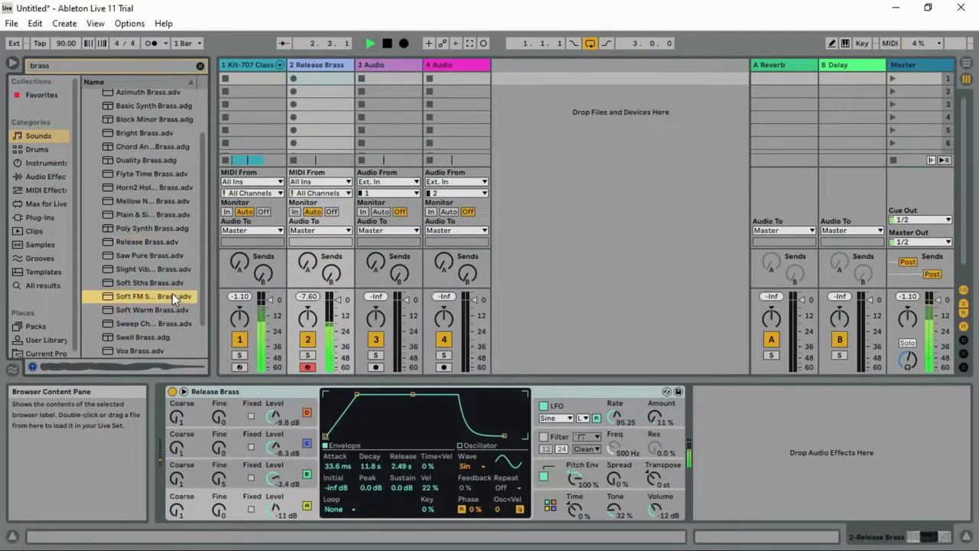
pyautogui.scroll(-1, 143, 321)
pyautogui.doubleClick(147, 308)
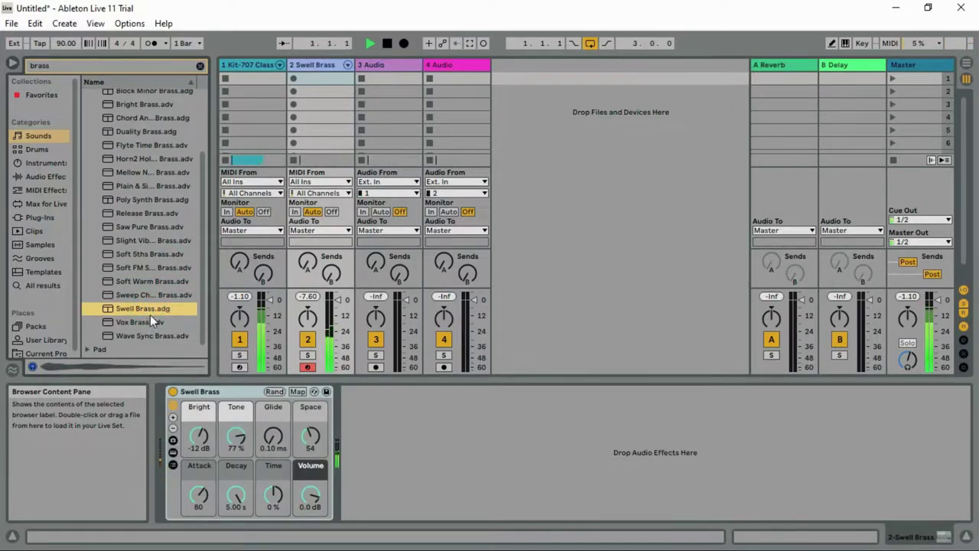
# - Audition Alphalog Brass, Analog Bouquet Brass and Basic Synth Brass on track 2
pyautogui.scroll(3, 145, 230)
pyautogui.click(138, 125)
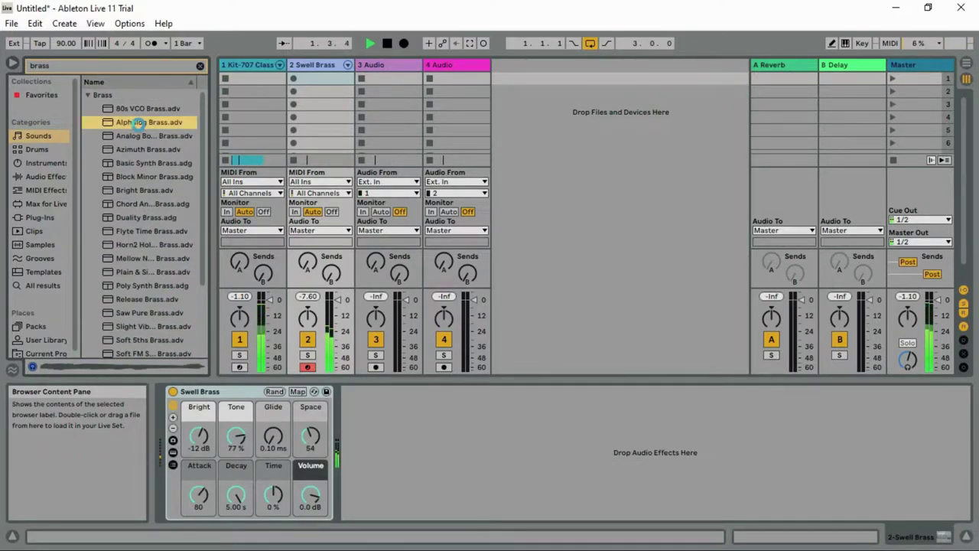
pyautogui.doubleClick(138, 125)
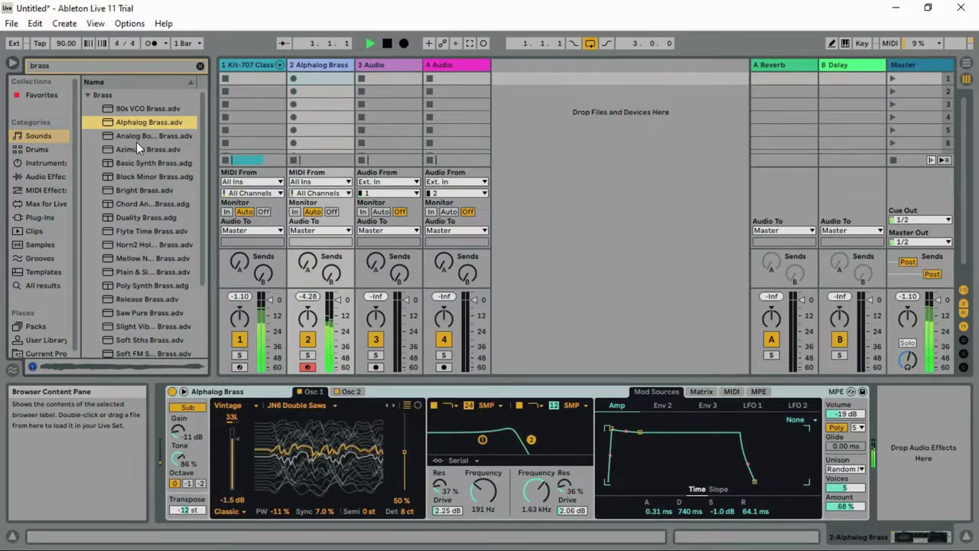
pyautogui.doubleClick(137, 138)
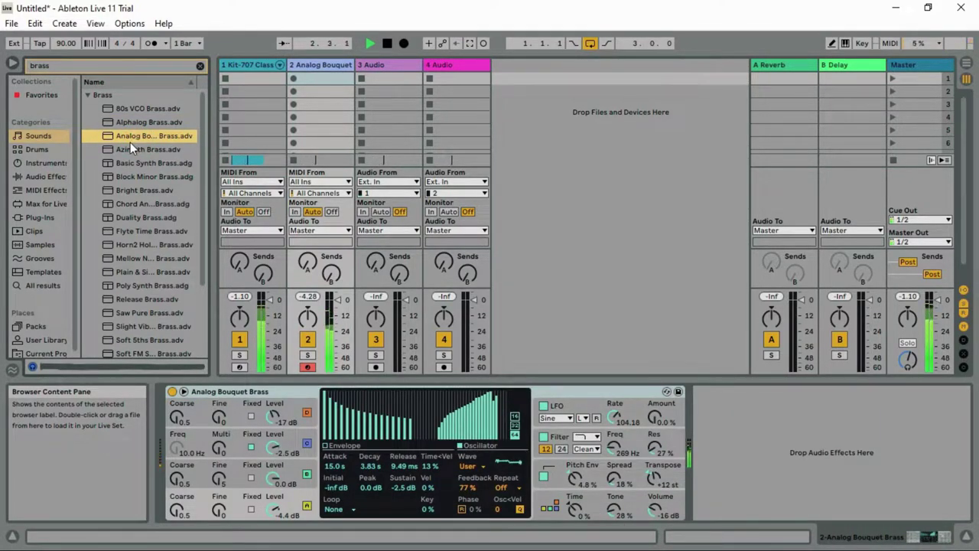
pyautogui.doubleClick(149, 162)
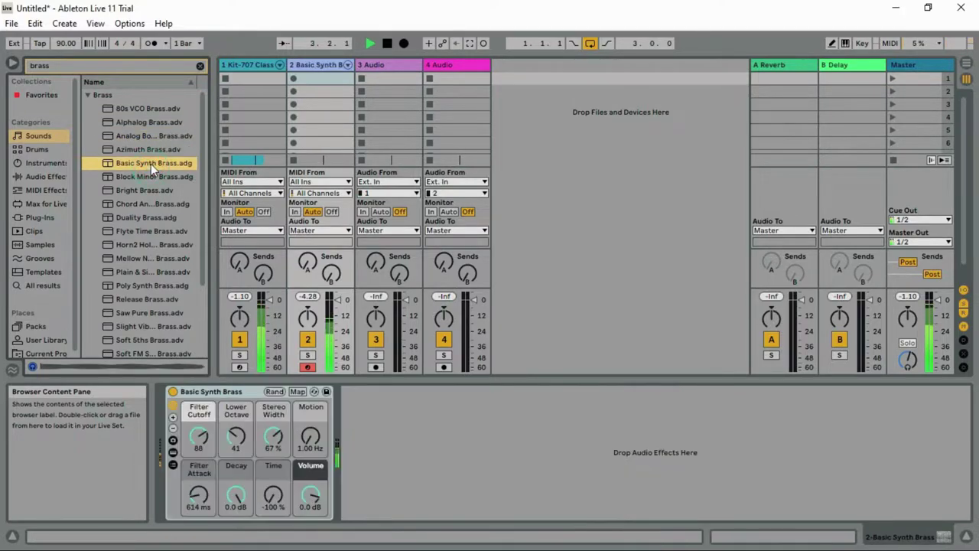
# - Compare Horn2 Hollow Brass and Plain & Simple Brass on track 2, and load Mellow Notch Brass
pyautogui.doubleClick(161, 251)
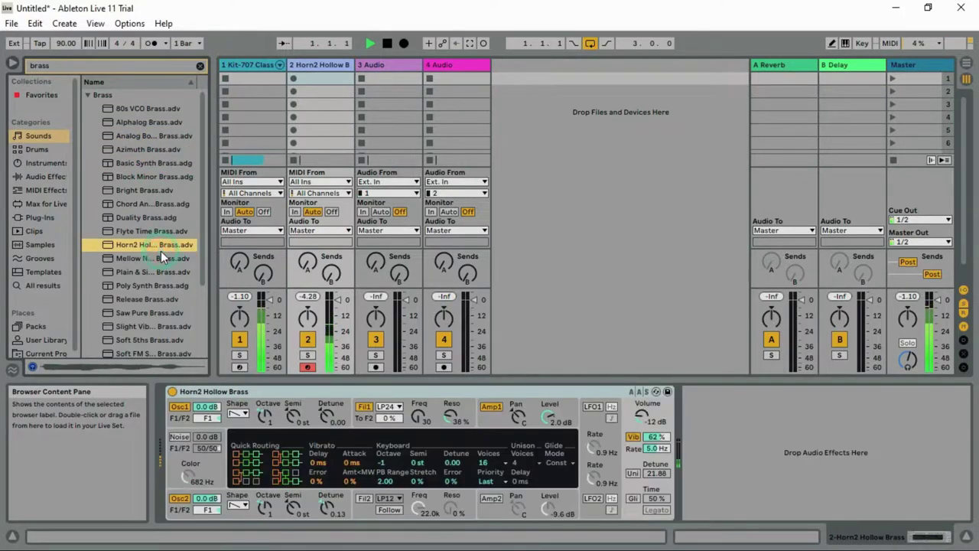
pyautogui.doubleClick(157, 266)
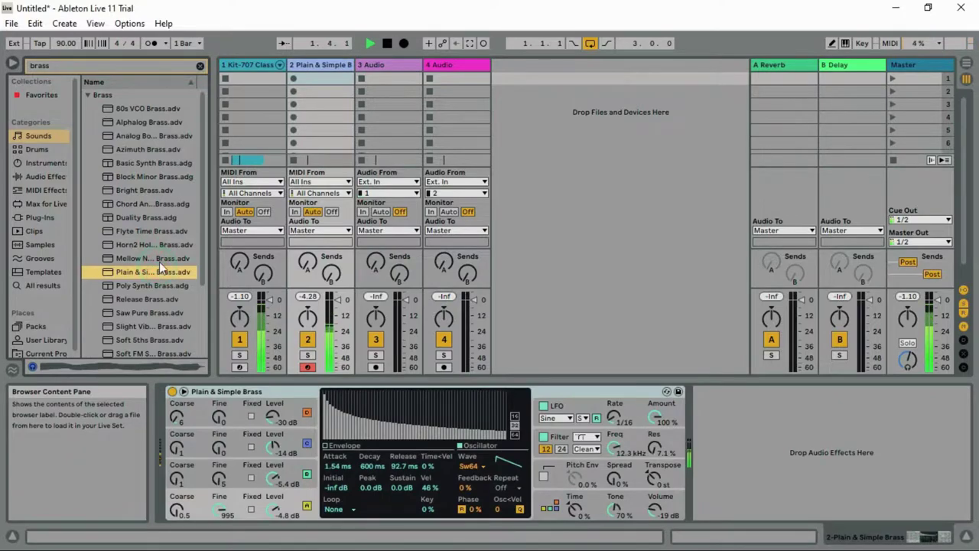
pyautogui.doubleClick(159, 260)
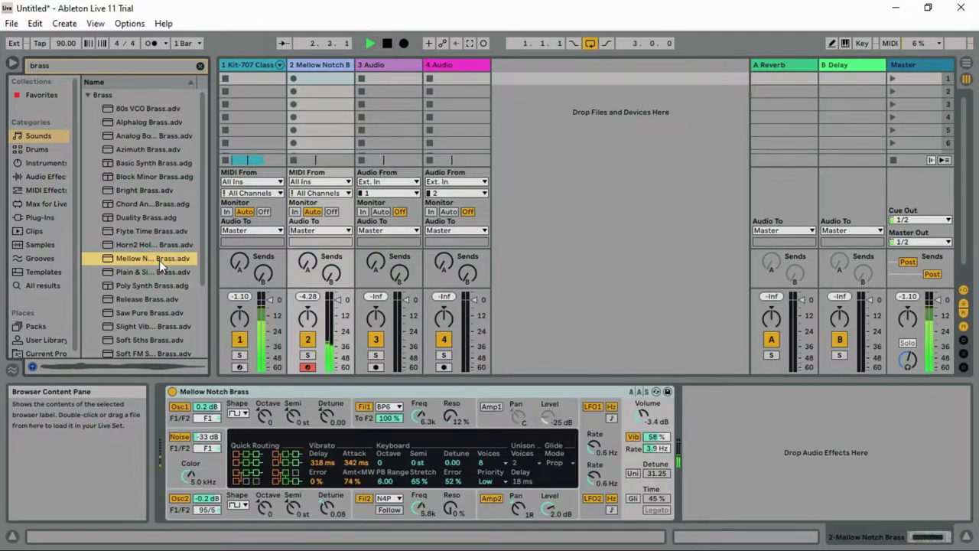
# - Clear the brass search, browse the plug-ins and installed packs, and expand the Samples folder of the Break … Magic pack
pyautogui.click(200, 66)
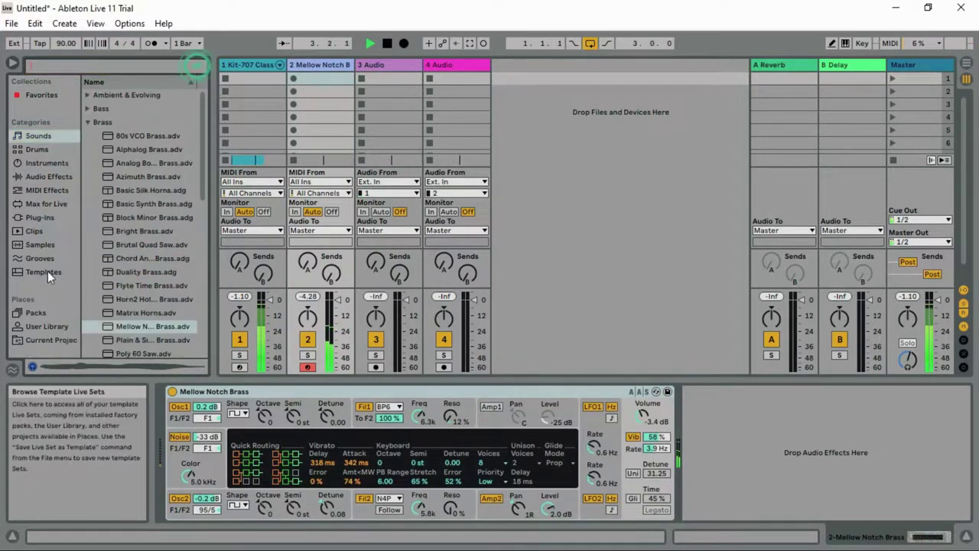
pyautogui.click(40, 218)
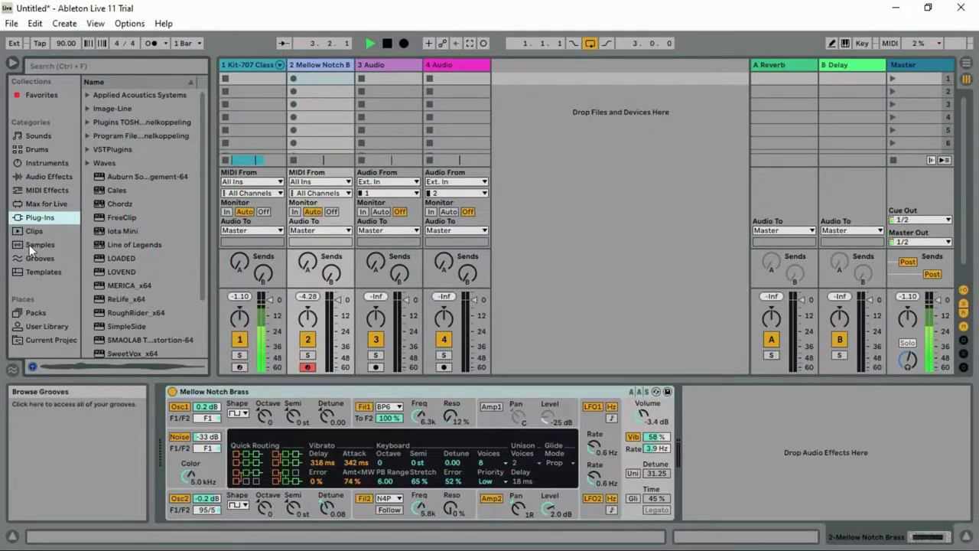
pyautogui.click(47, 313)
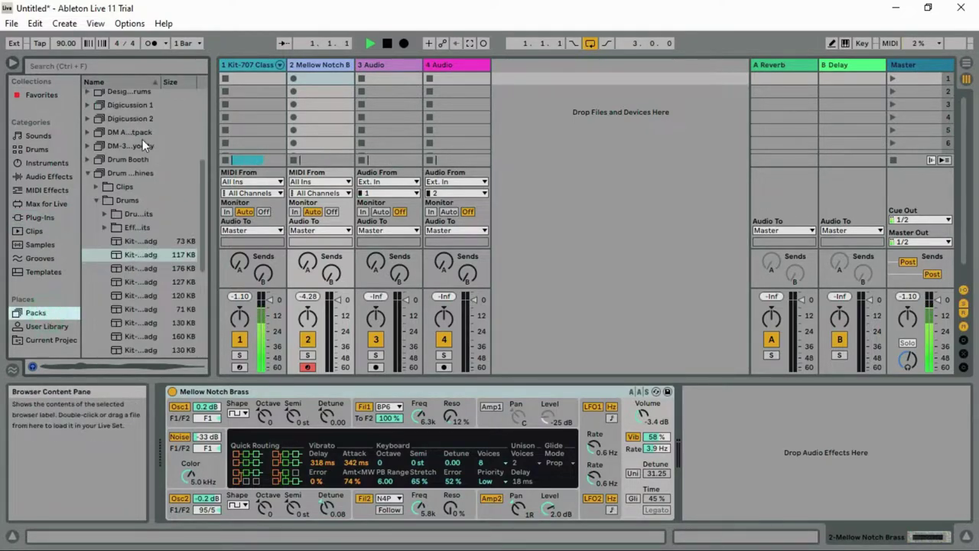
pyautogui.scroll(5, 143, 145)
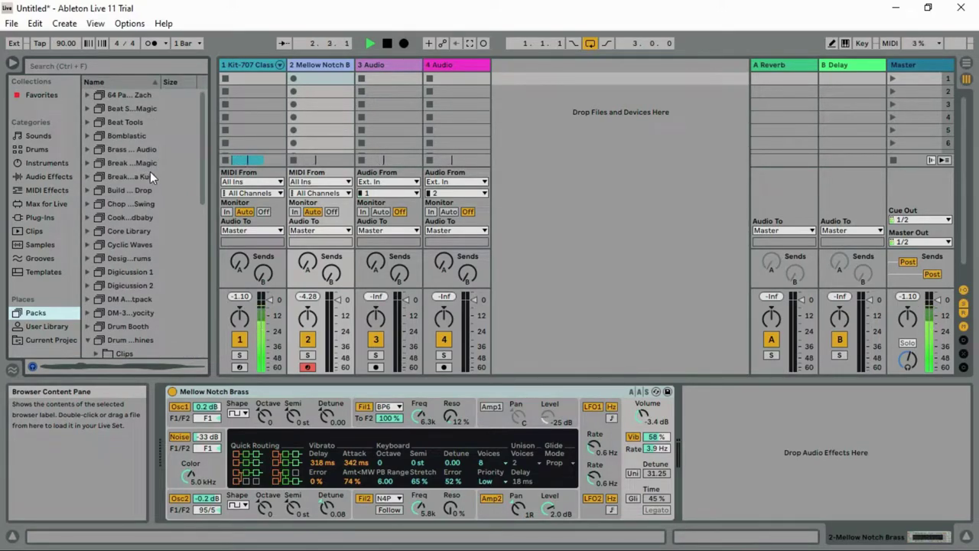
pyautogui.click(147, 165)
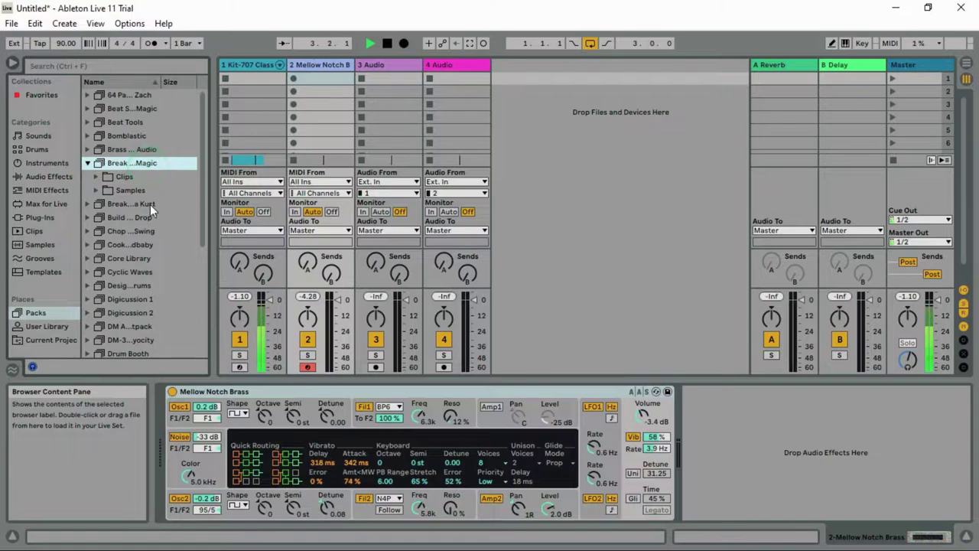
pyautogui.click(143, 191)
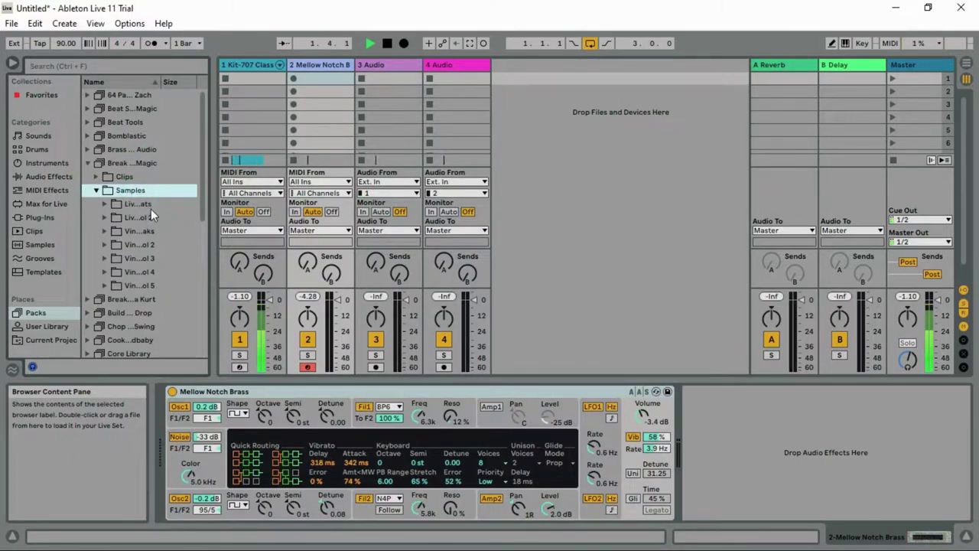
# - Try the lvhat1_acoustic_120bpm, lvhat1_bars_110bpm and lvhat1_deephouse_120bpm samples from the Break … Magic pack on track 2
pyautogui.click(150, 208)
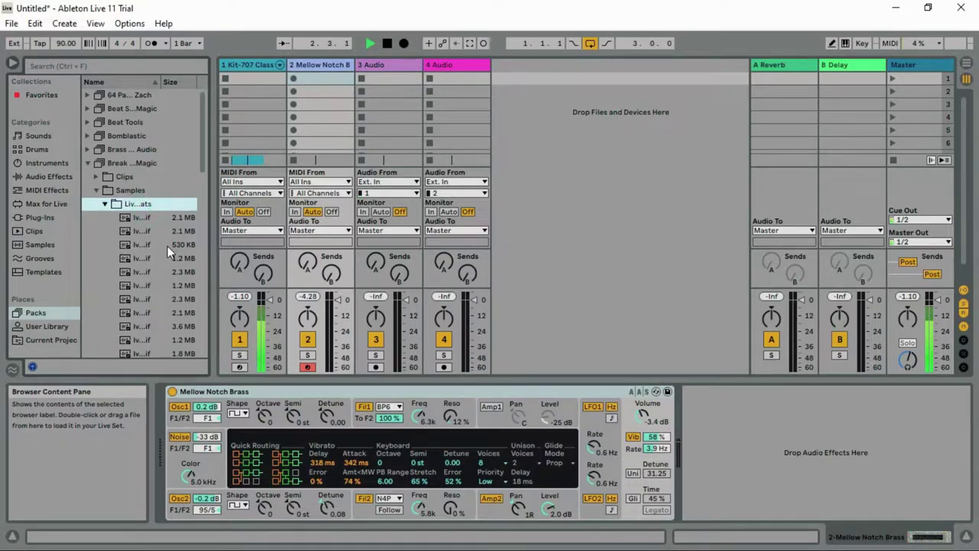
pyautogui.doubleClick(167, 246)
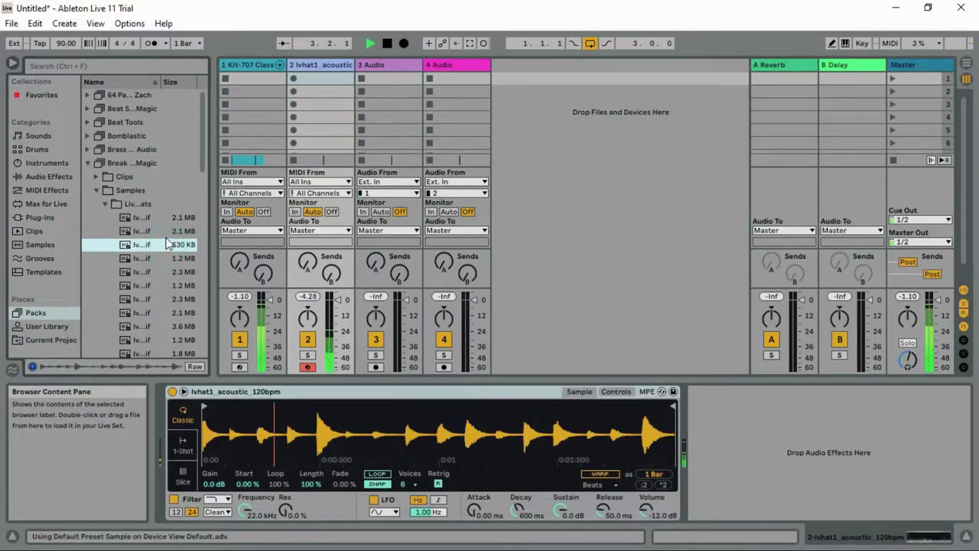
pyautogui.doubleClick(153, 258)
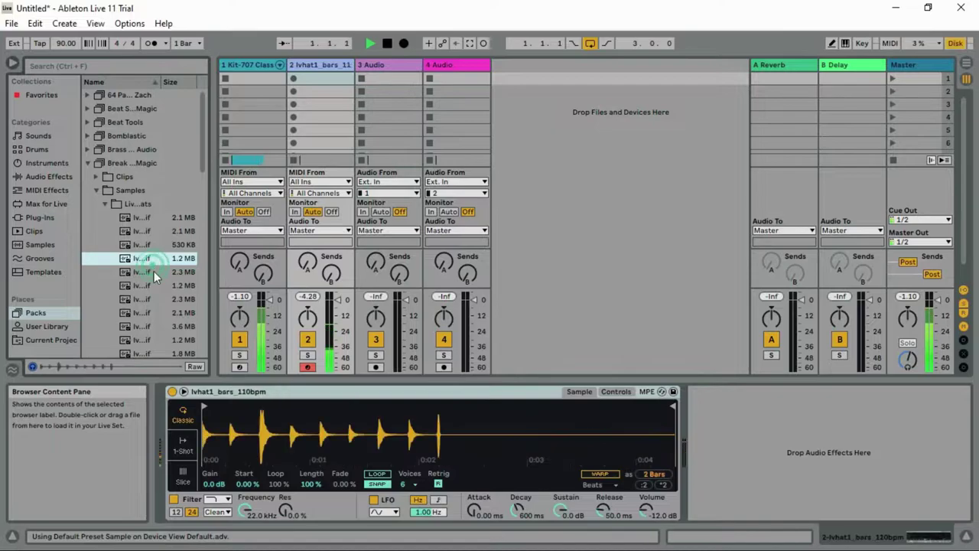
pyautogui.doubleClick(148, 313)
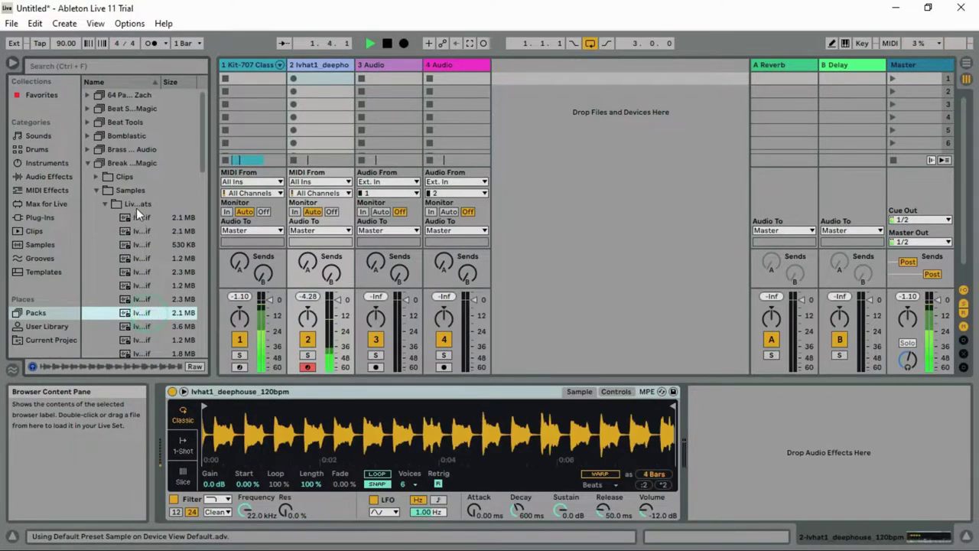
pyautogui.click(157, 162)
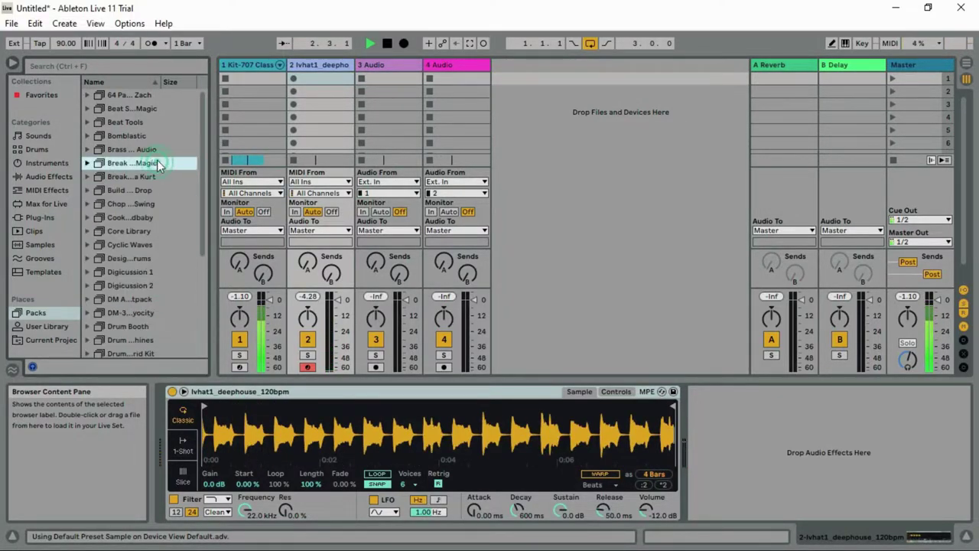
# - Compare Long All-in-one and Short All-in-one - Brass Quartet from the Brass … Audio pack on track 2, keeping the short version
pyautogui.click(159, 148)
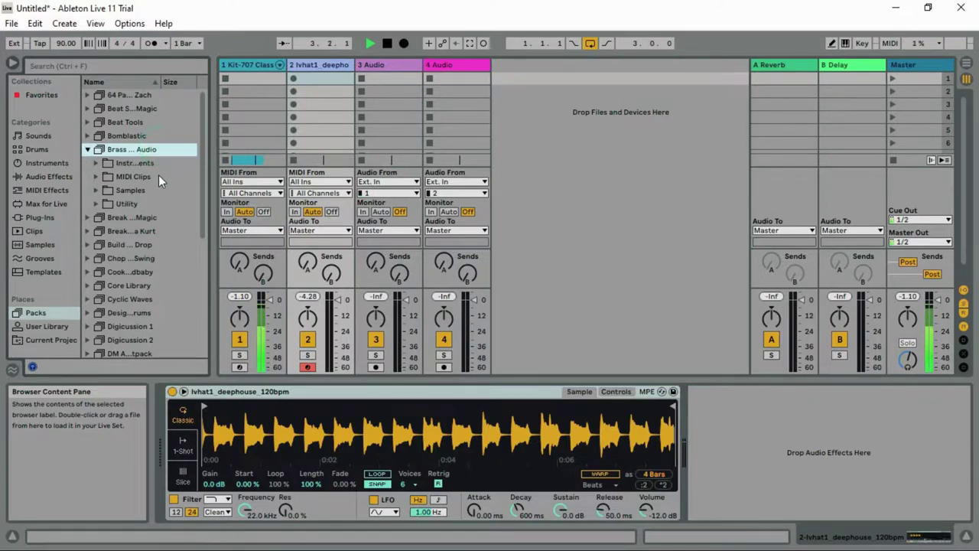
pyautogui.click(154, 166)
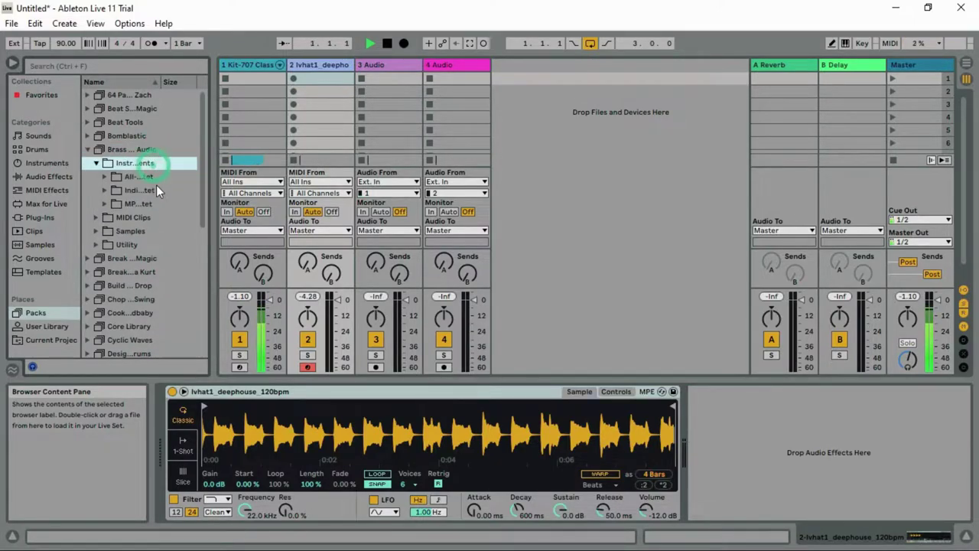
pyautogui.click(156, 178)
pyautogui.click(154, 192)
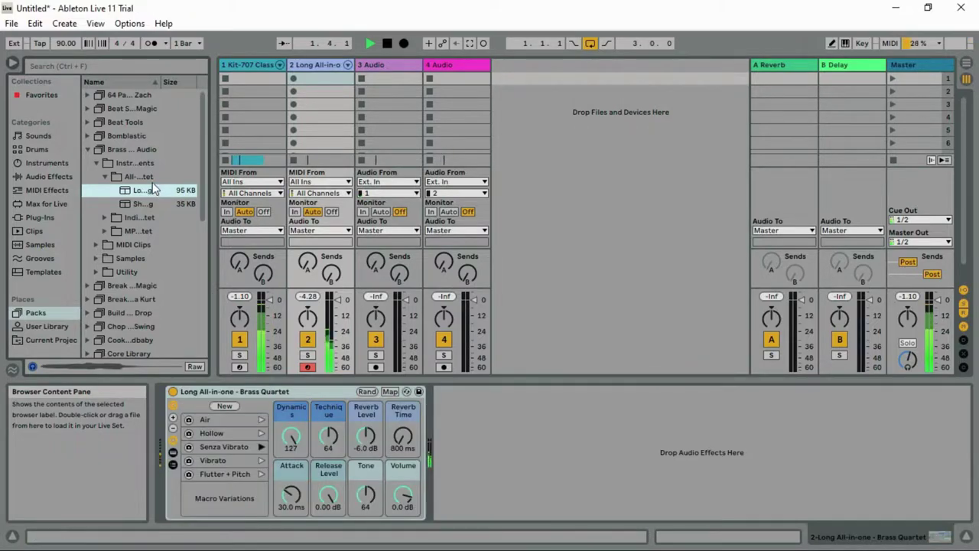
pyautogui.click(155, 205)
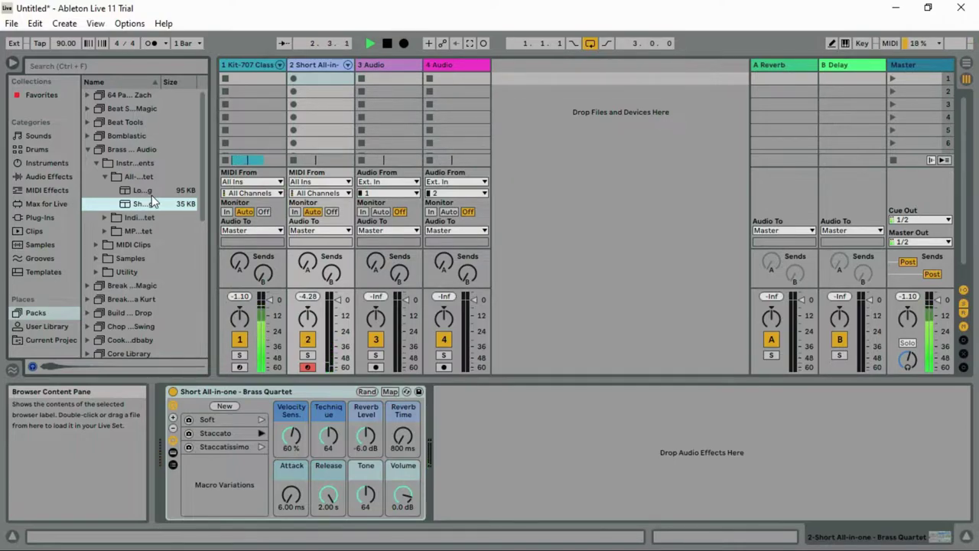
pyautogui.press('space')
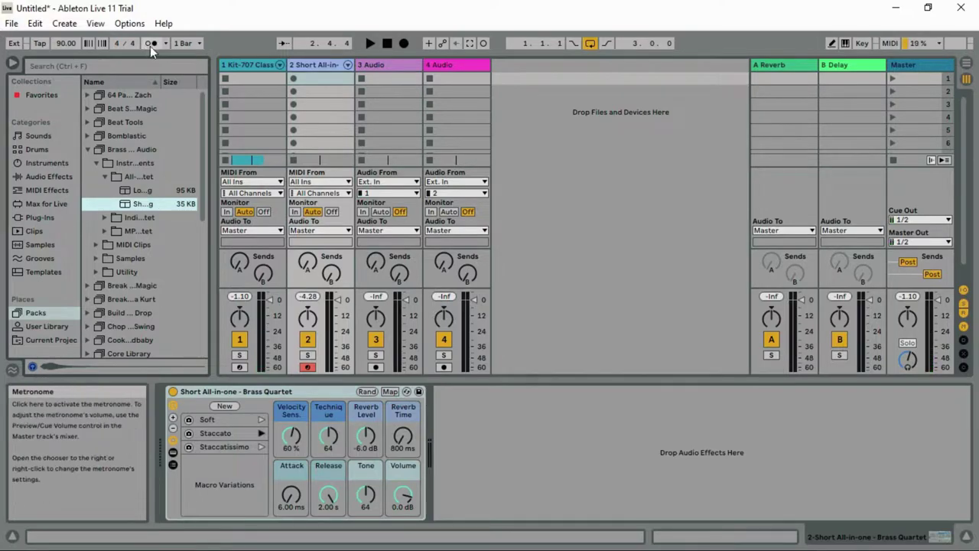
# - Show the Arrangement and record a staccato brass part on track 2 over the three-bar loop
pyautogui.press('Tab')
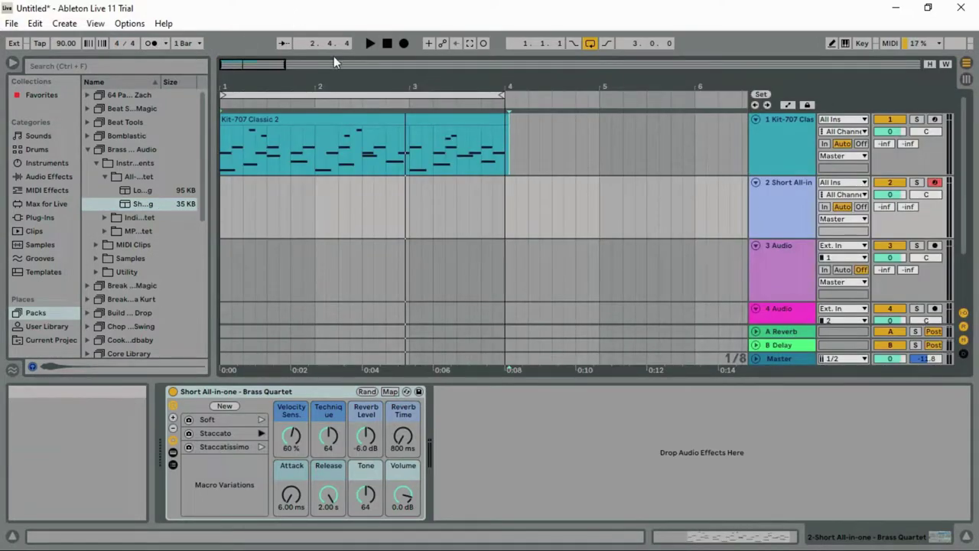
pyautogui.click(407, 42)
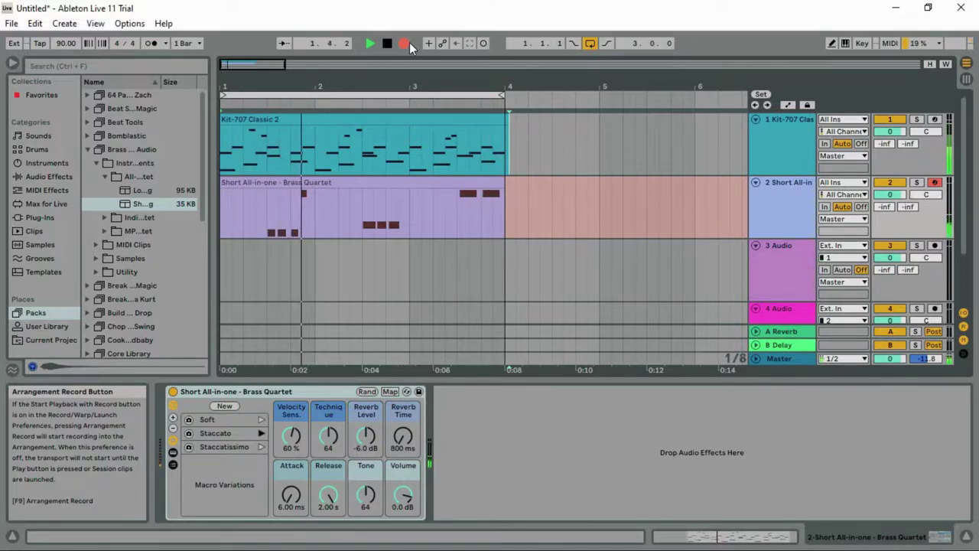
pyautogui.press('space')
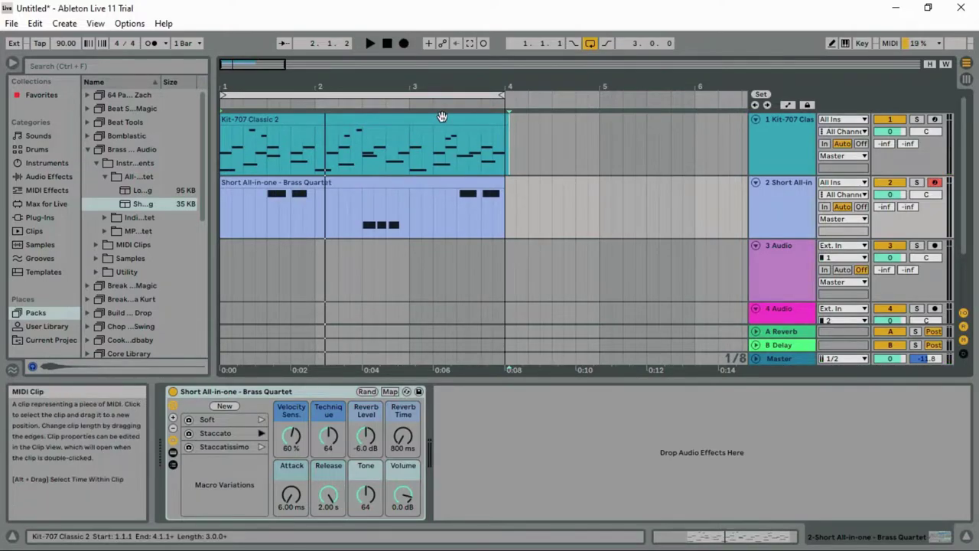
# - Duplicate bar 3 of the Kit-707 Classic drum clip into bar 4
pyautogui.click(412, 136)
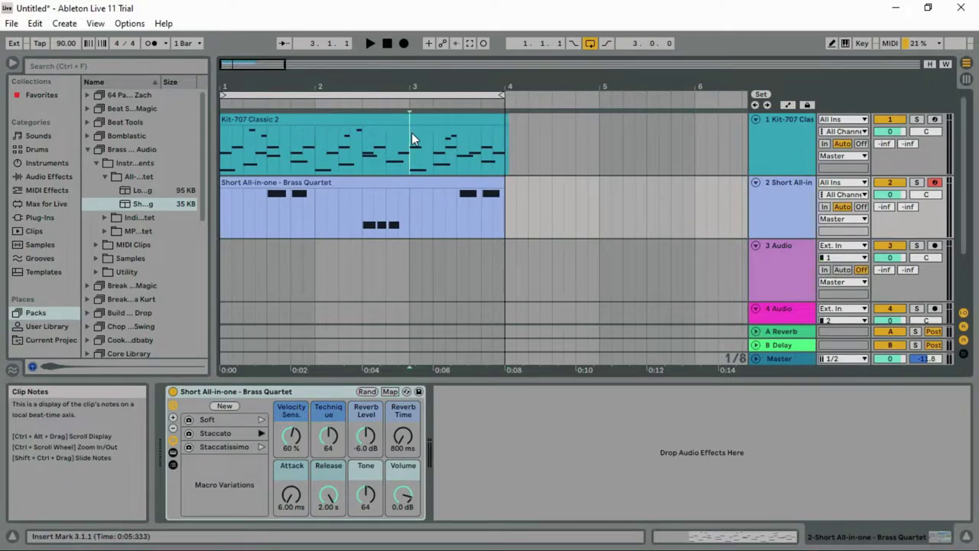
pyautogui.moveTo(416, 137); pyautogui.dragTo(505, 144)
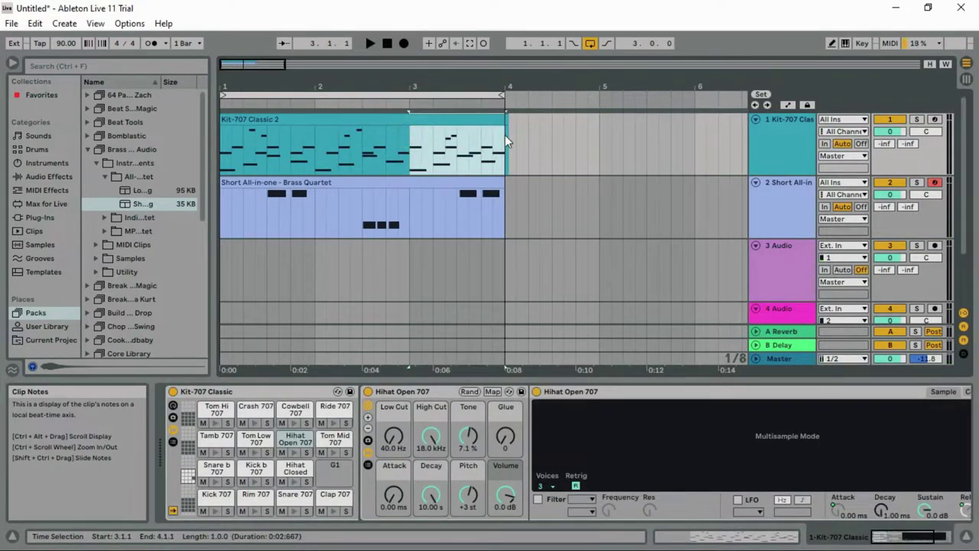
pyautogui.hotkey('ctrl', 'd')
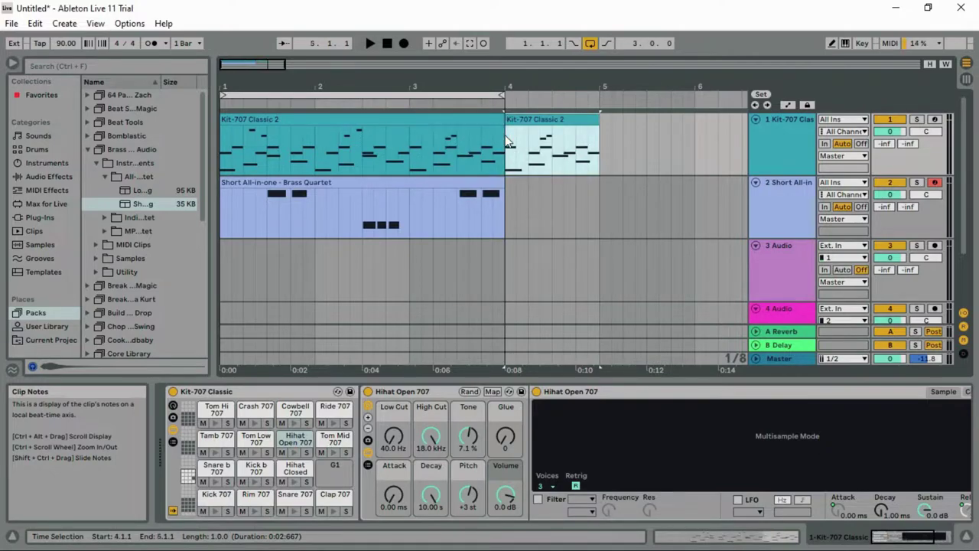
# - In the bar 4 drum clip, change the fill to Tom Hi at 4.2.3 followed by Hihat Open at 4.2.4
pyautogui.doubleClick(562, 122)
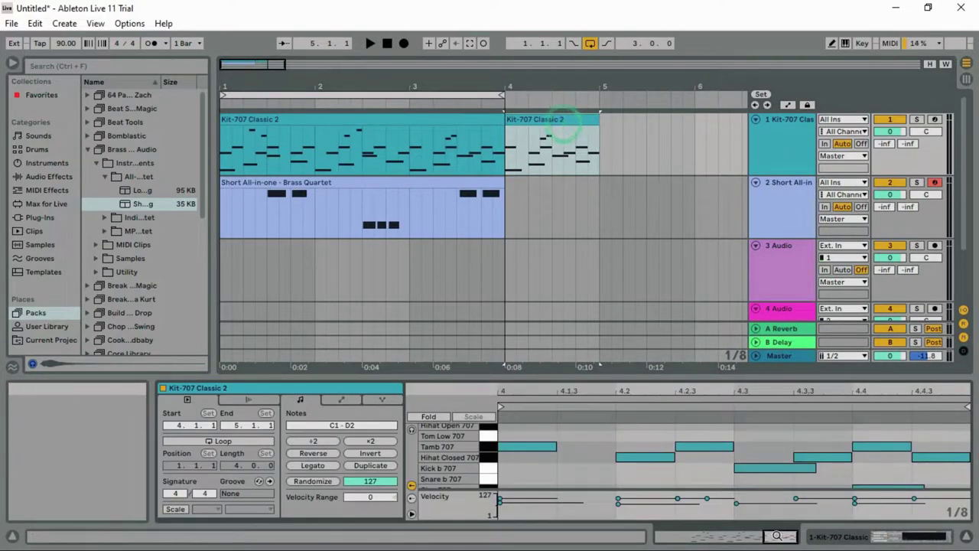
pyautogui.scroll(-3, 818, 450)
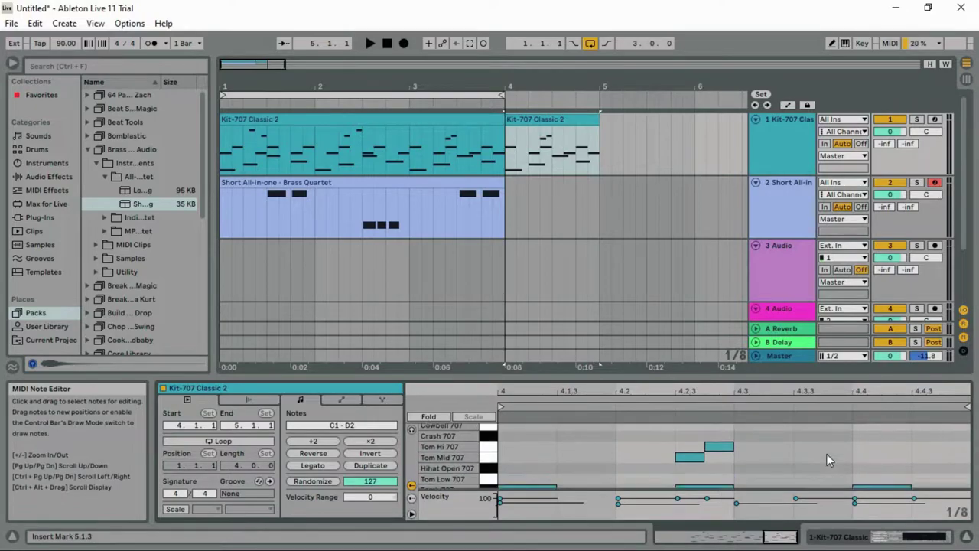
pyautogui.scroll(3, 754, 454)
pyautogui.click(934, 120)
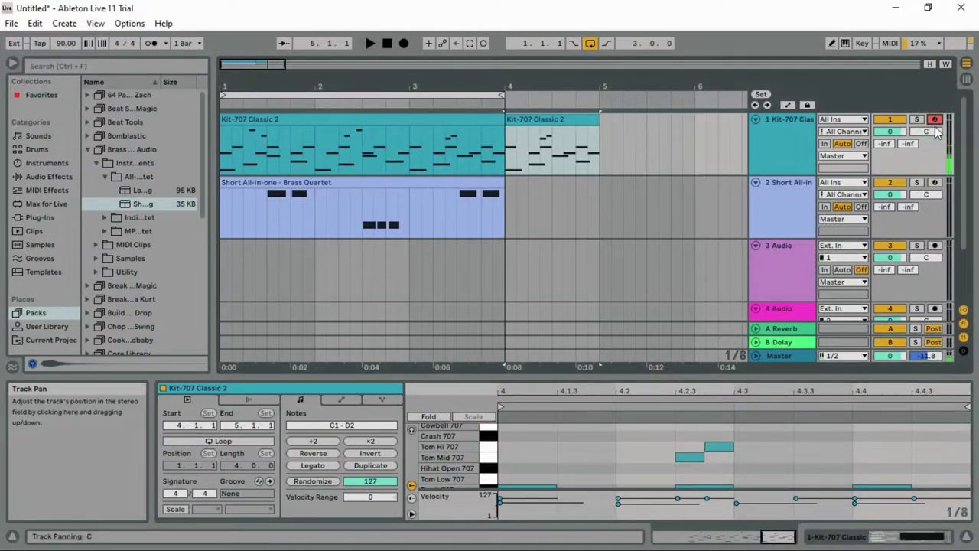
pyautogui.click(691, 458)
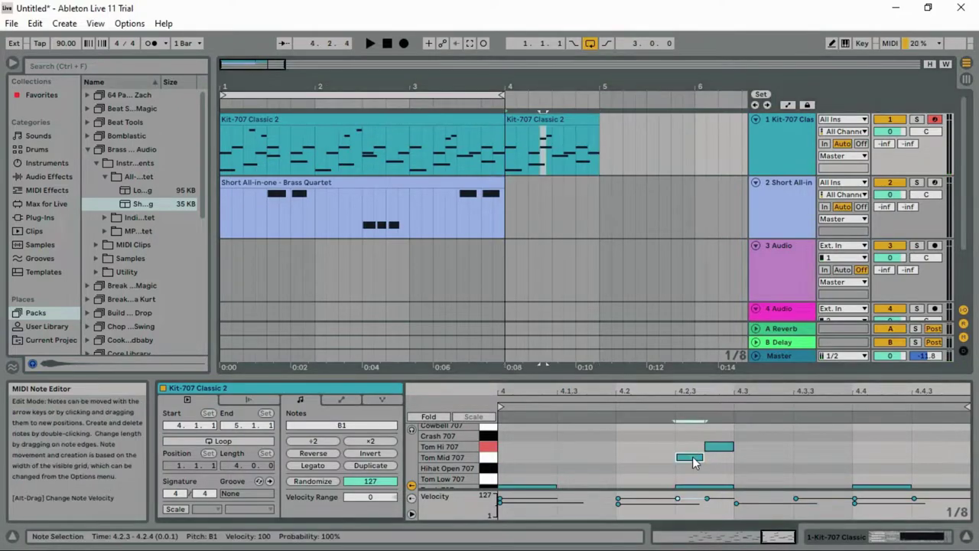
pyautogui.moveTo(694, 458); pyautogui.dragTo(730, 467)
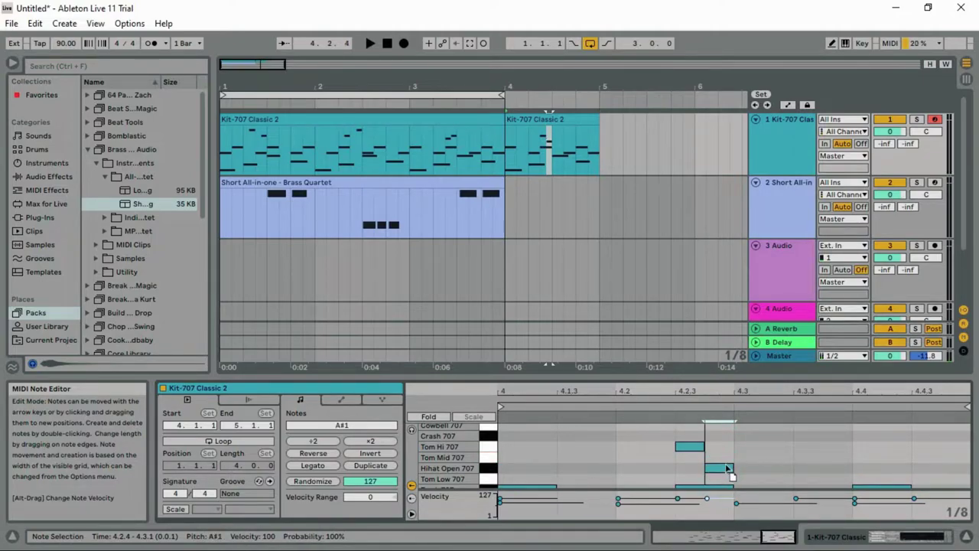
# - Extend the arrangement loop to four bars and record a new brass take on track 2 across it
pyautogui.moveTo(504, 95); pyautogui.dragTo(601, 94)
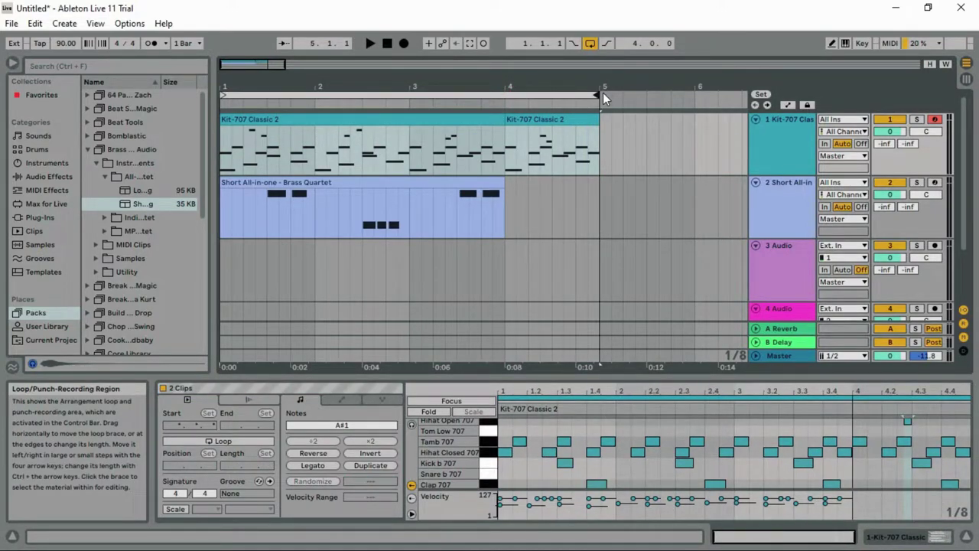
pyautogui.click(935, 183)
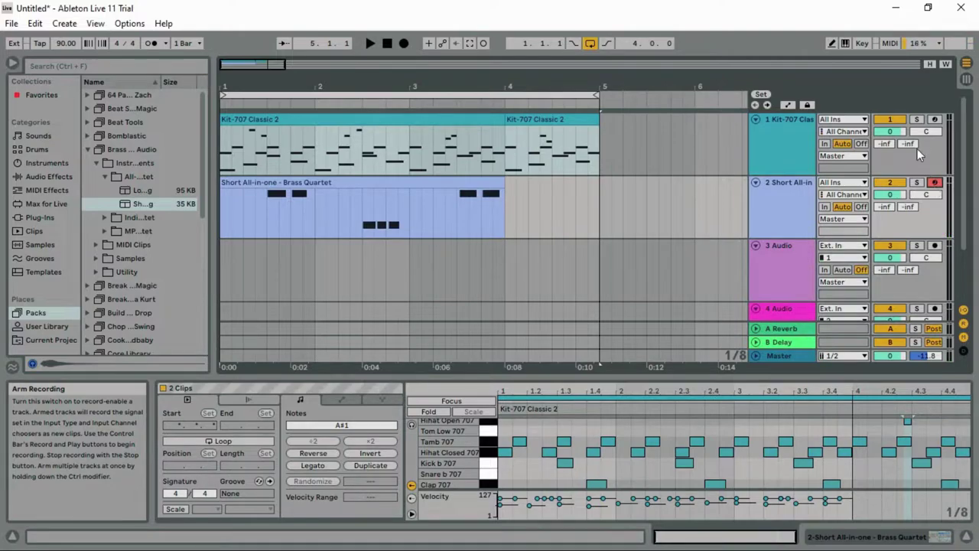
pyautogui.click(405, 43)
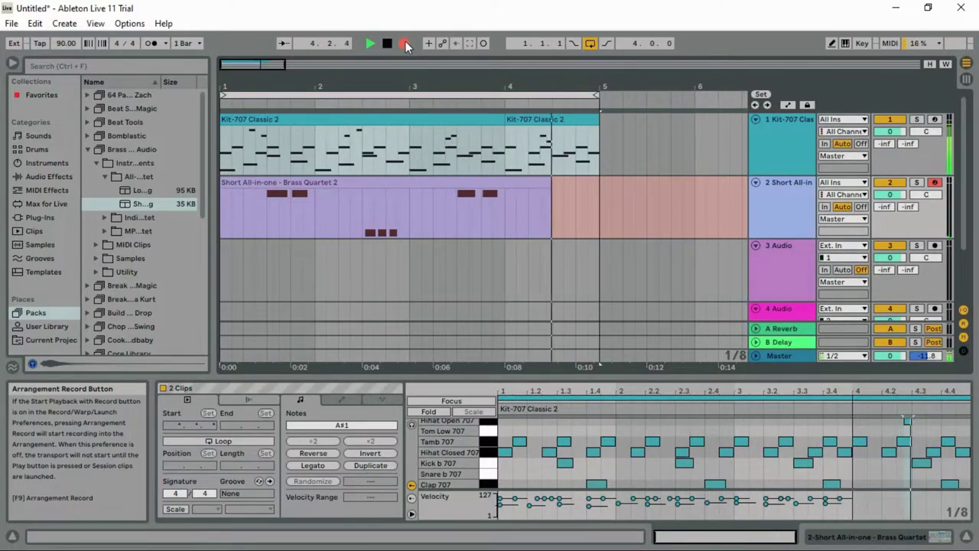
pyautogui.press('space')
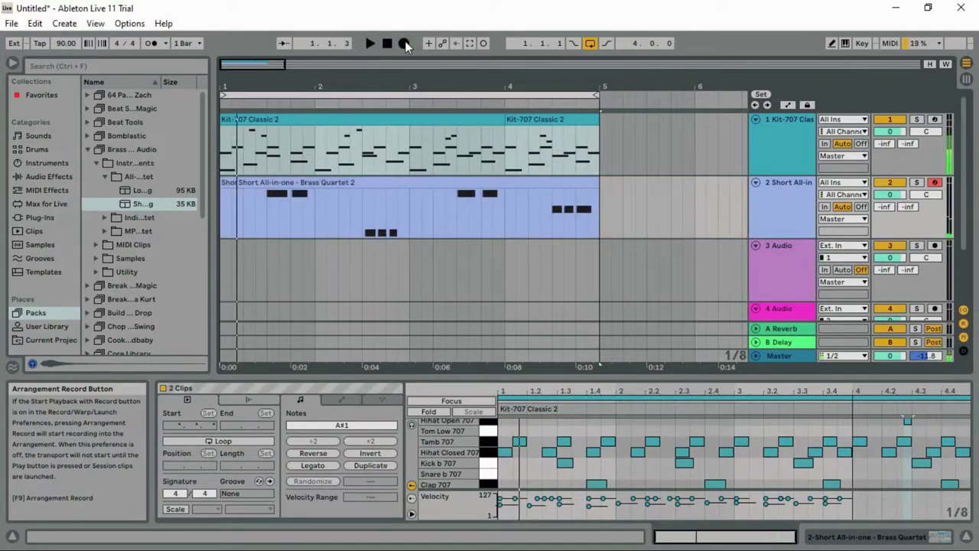
# - Play back the loop and consolidate the Kit-707 Classic clips in bars 1 to 4 into one clip
pyautogui.press('space')
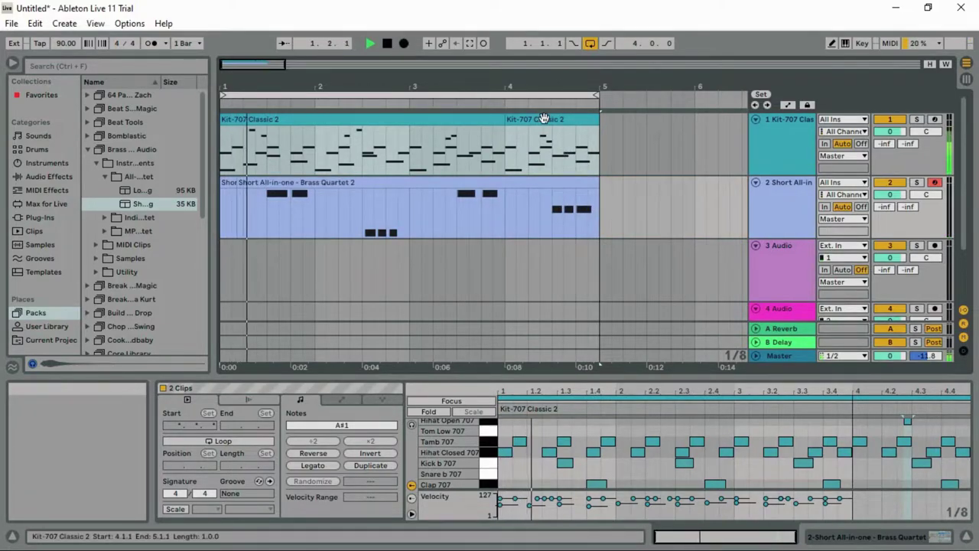
pyautogui.click(548, 121)
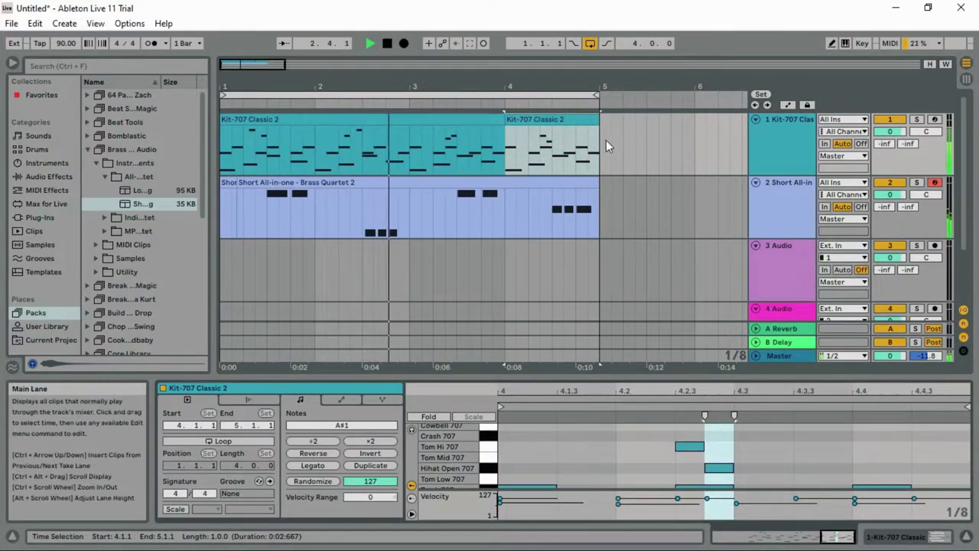
pyautogui.moveTo(605, 140); pyautogui.dragTo(266, 136)
pyautogui.rightClick(311, 125)
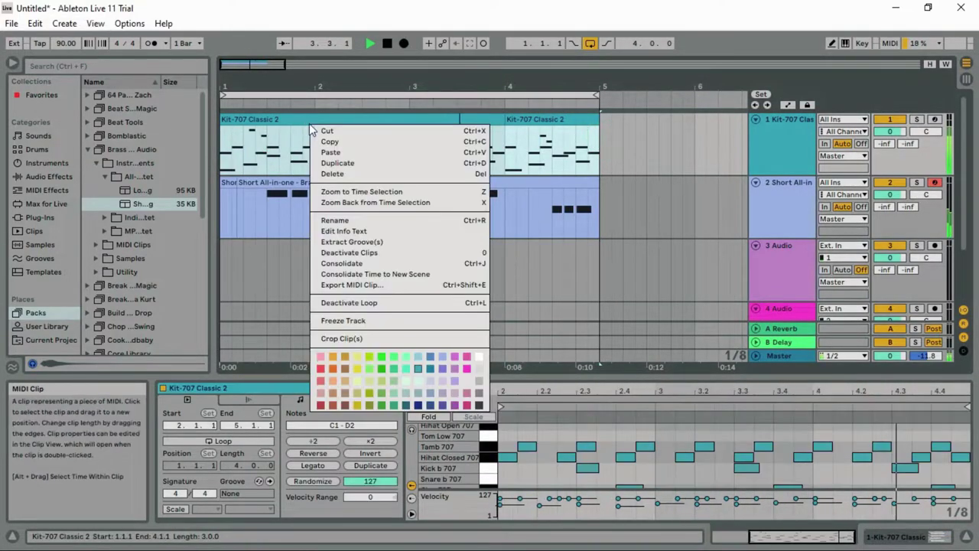
pyautogui.click(390, 263)
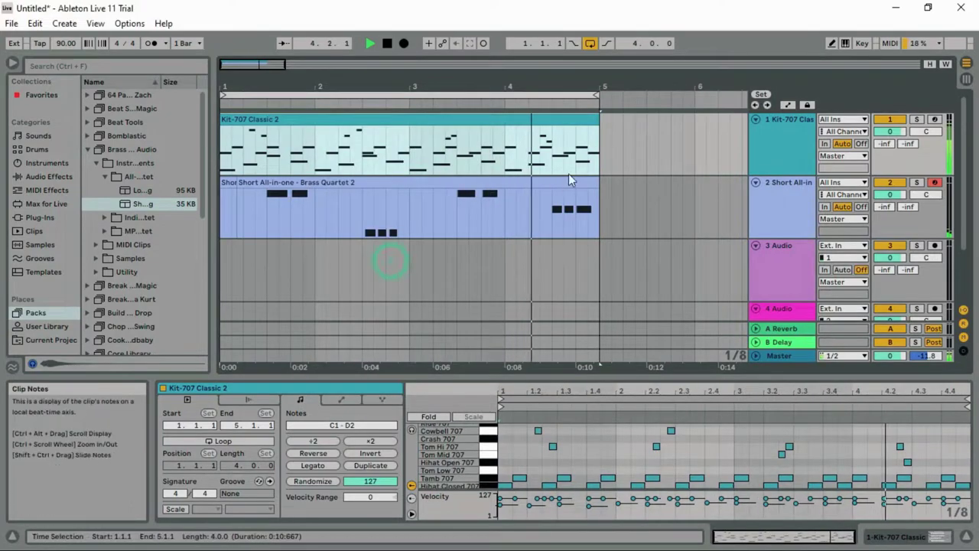
# - Review the notes of the consolidated Kit-707 Classic clip, from the cowbell and toms down to the kick, focusing on bars 3 and 4
pyautogui.click(580, 127)
pyautogui.doubleClick(578, 121)
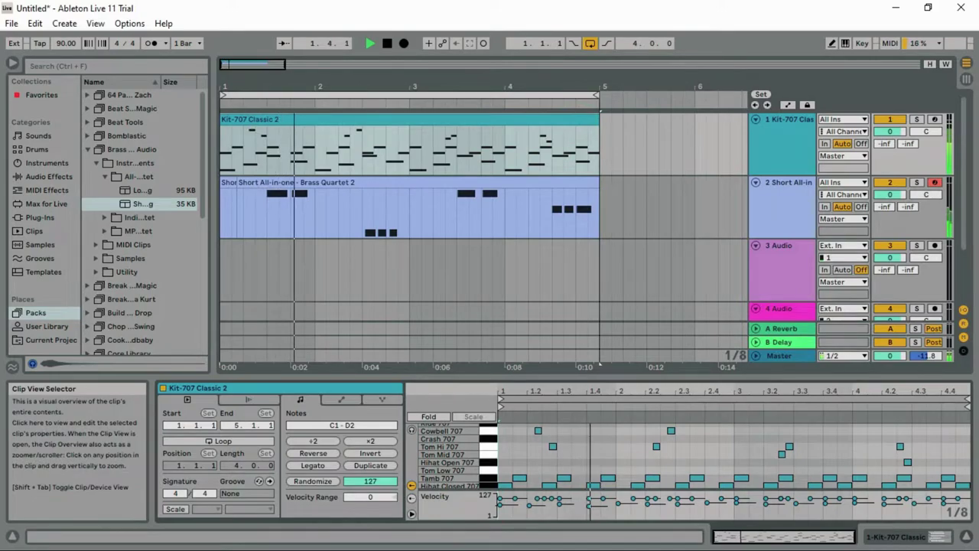
pyautogui.scroll(1, 769, 450)
pyautogui.scroll(-5, 769, 450)
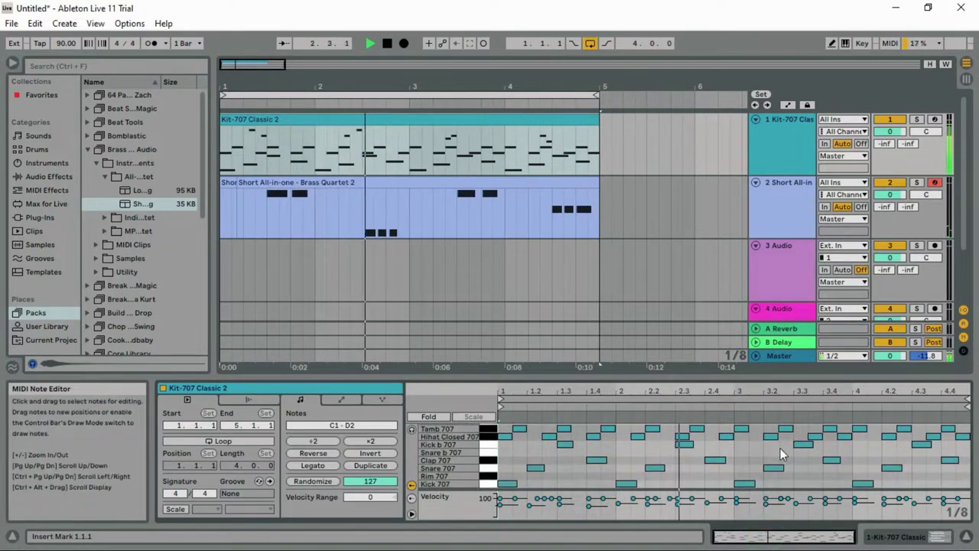
pyautogui.moveTo(804, 535); pyautogui.dragTo(812, 548)
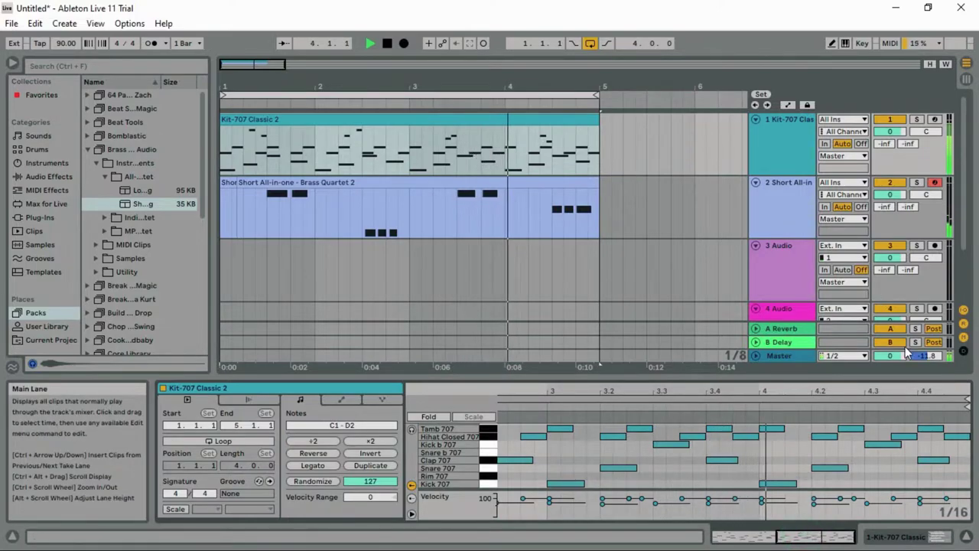
pyautogui.scroll(2, 906, 462)
pyautogui.scroll(4, 910, 457)
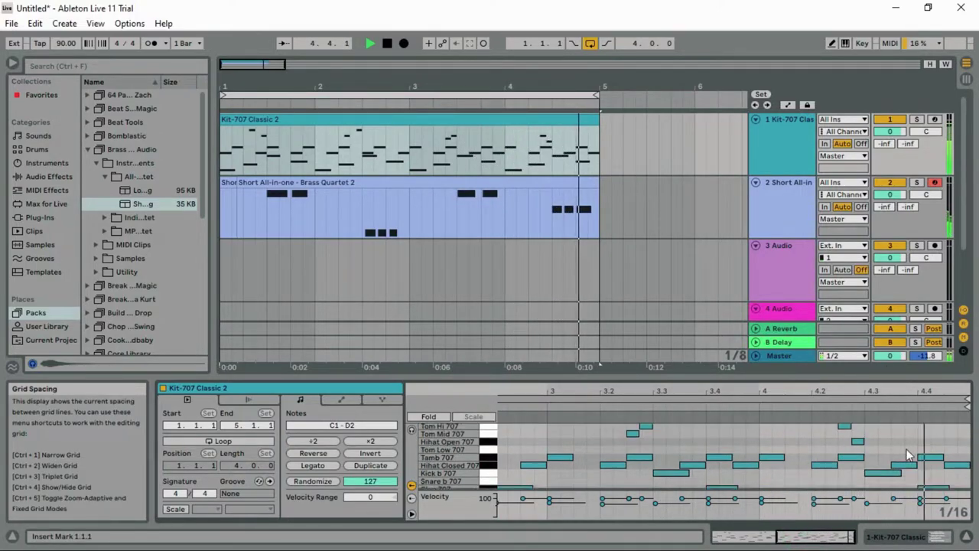
pyautogui.scroll(-2, 899, 446)
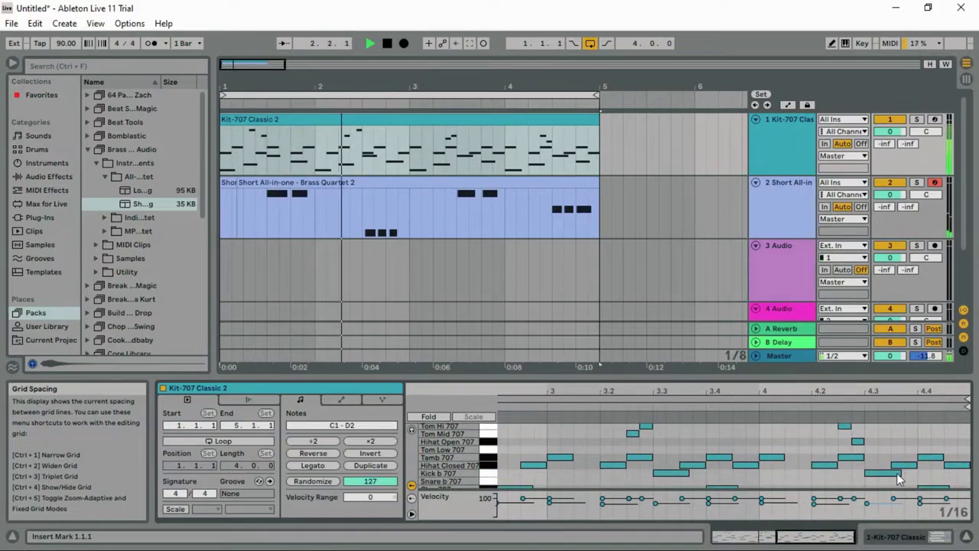
pyautogui.click(896, 473)
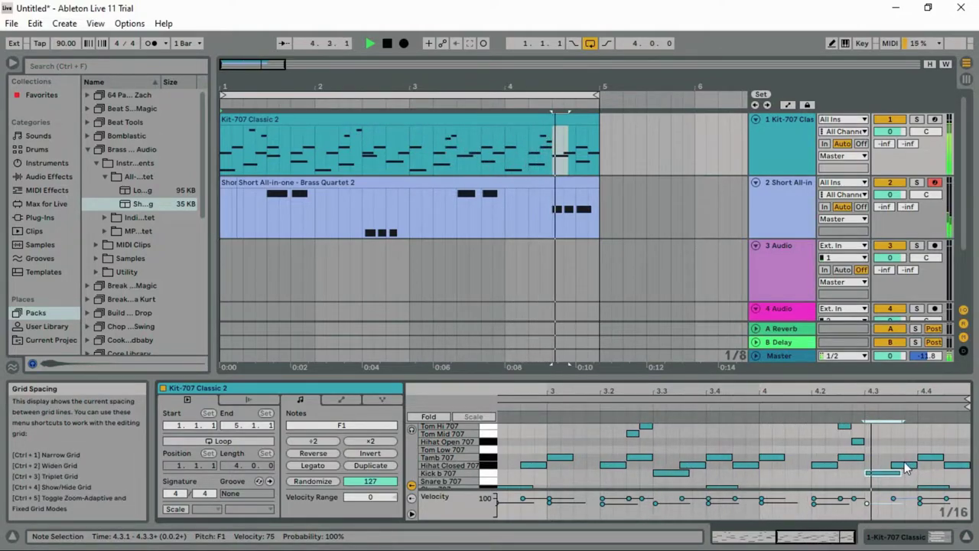
pyautogui.scroll(1, 897, 449)
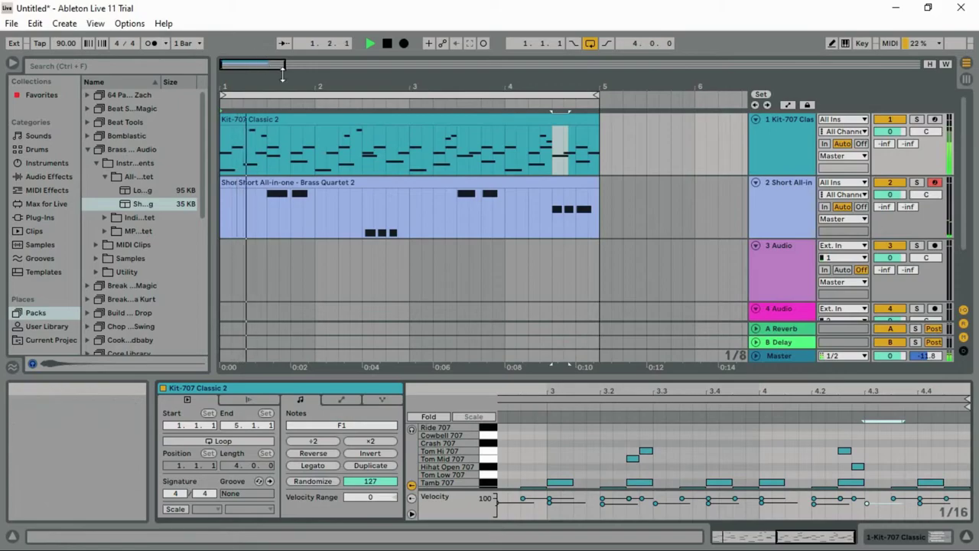
# - In Session View, set the track 2 brass rack's Technique to 93 and Velocity Sens. to 79 %
pyautogui.click(429, 94)
pyautogui.press('Tab')
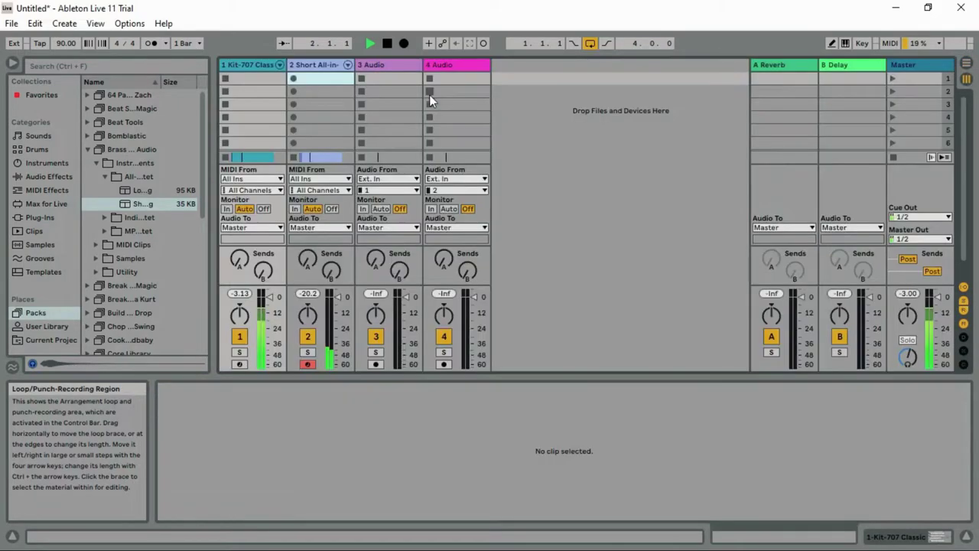
pyautogui.click(312, 64)
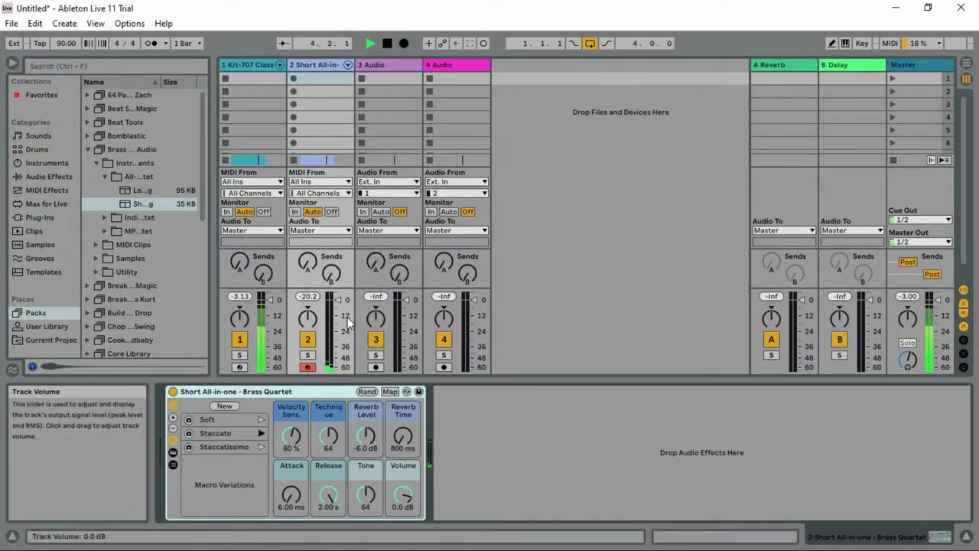
pyautogui.moveTo(339, 303); pyautogui.dragTo(340, 303)
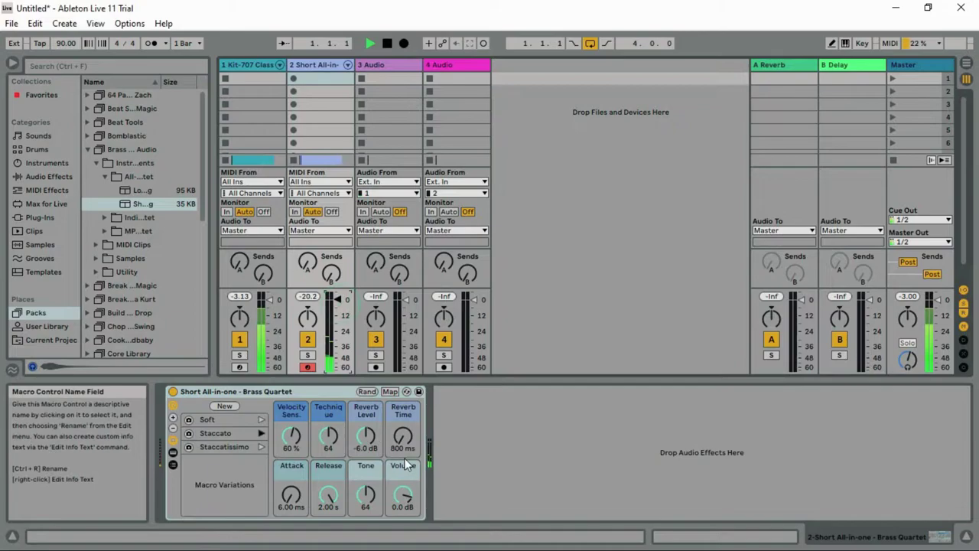
pyautogui.moveTo(406, 447)
pyautogui.mouseDown()
pyautogui.moveTo(406, 432)
pyautogui.moveTo(406, 448)
pyautogui.mouseUp()
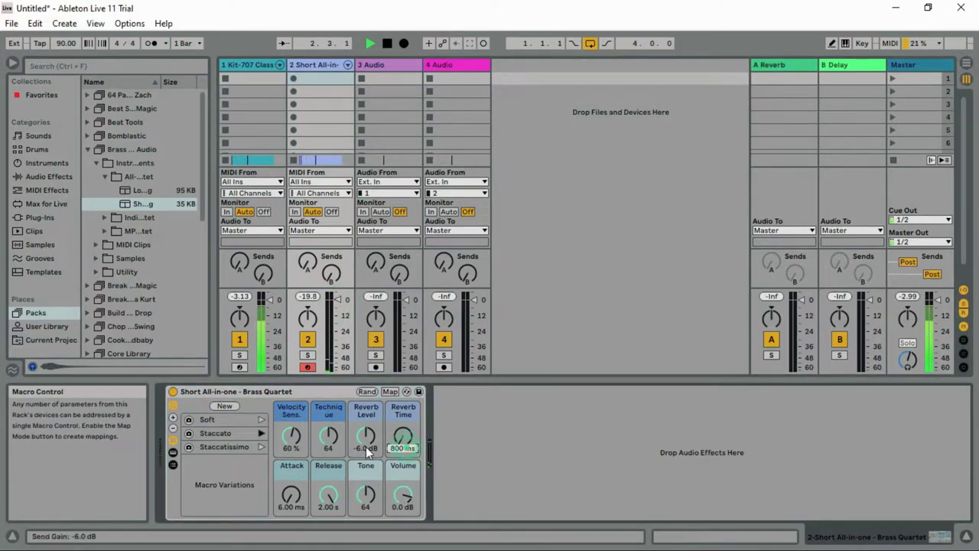
pyautogui.moveTo(328, 436); pyautogui.dragTo(296, 434)
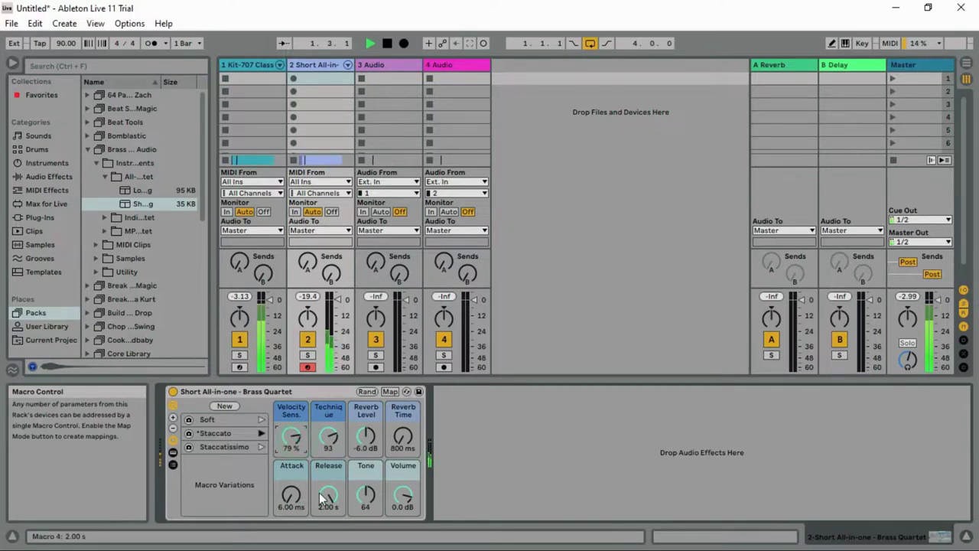
# - Set the brass rack's Tone to 111, Volume to 2.538 dB and Reverb Time to 1.64 s, and select the Staccatissimo variation
pyautogui.moveTo(364, 501); pyautogui.dragTo(403, 482)
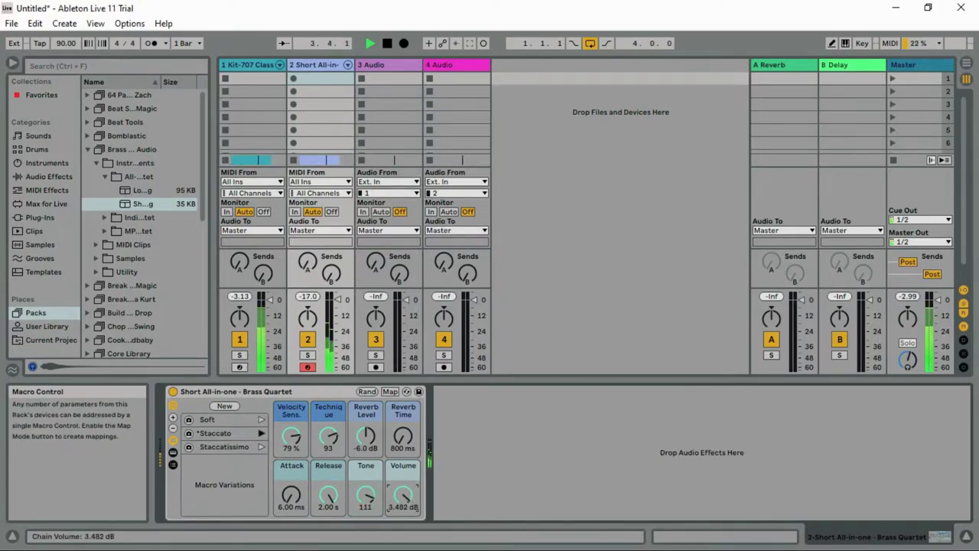
pyautogui.moveTo(403, 437); pyautogui.dragTo(403, 420)
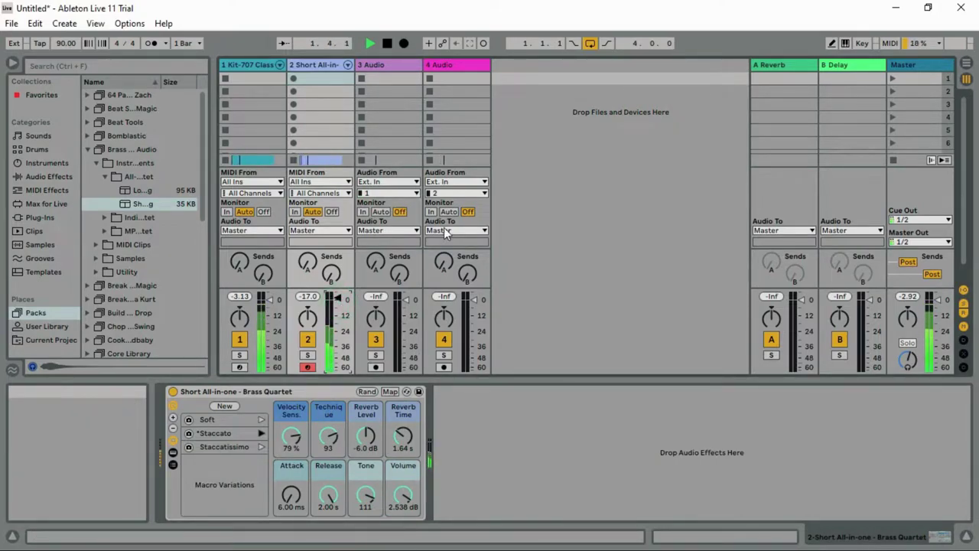
pyautogui.click(245, 63)
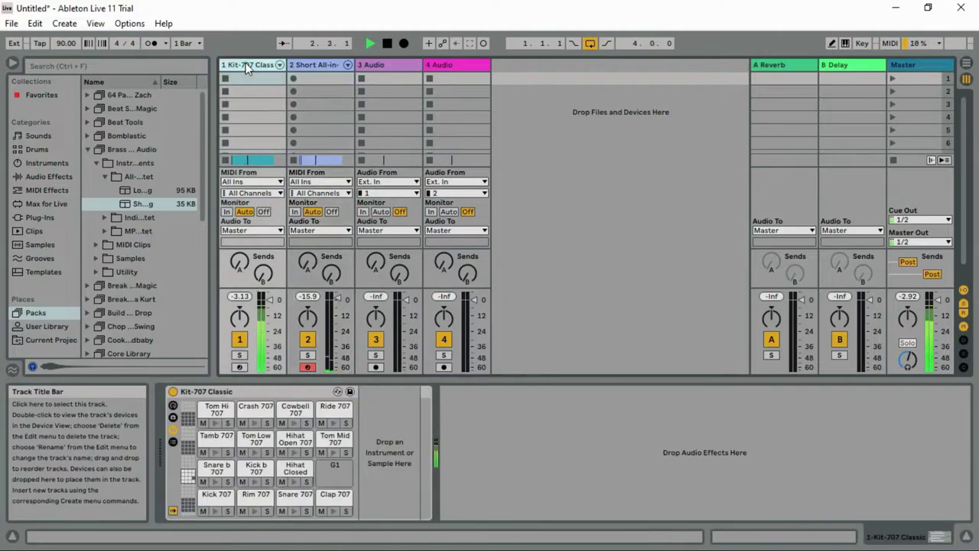
pyautogui.click(330, 64)
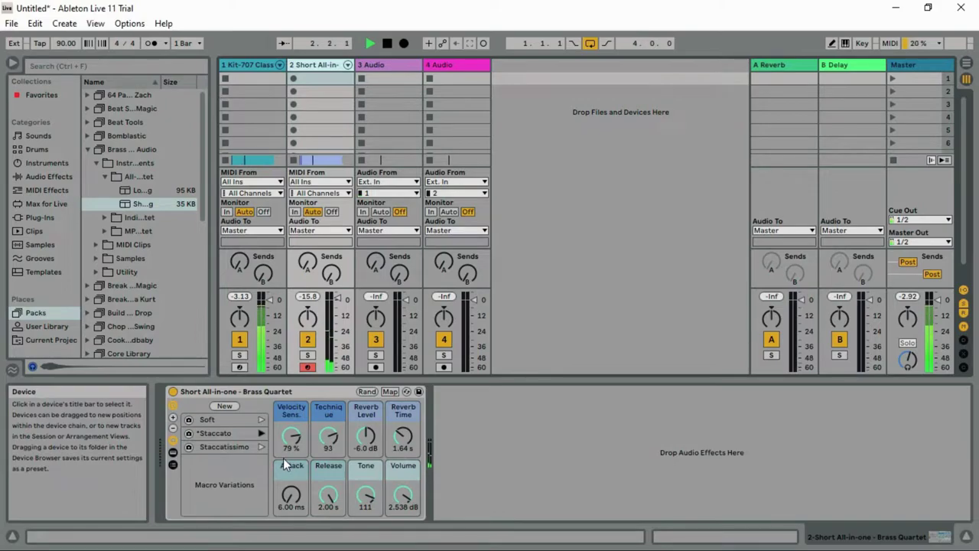
pyautogui.click(221, 446)
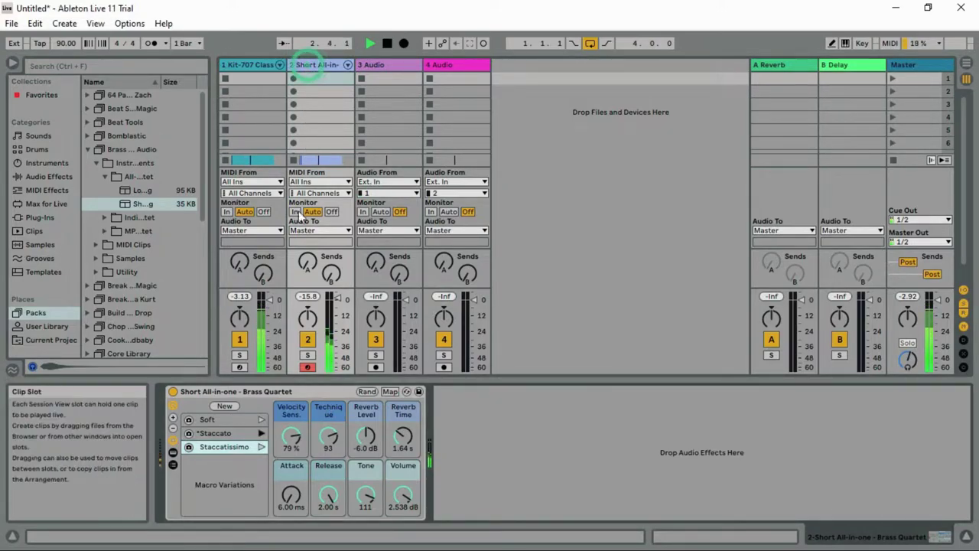
# - Search the plug-ins for "wider", load Wider onto the brass track and set its width to 29%
pyautogui.click(78, 61)
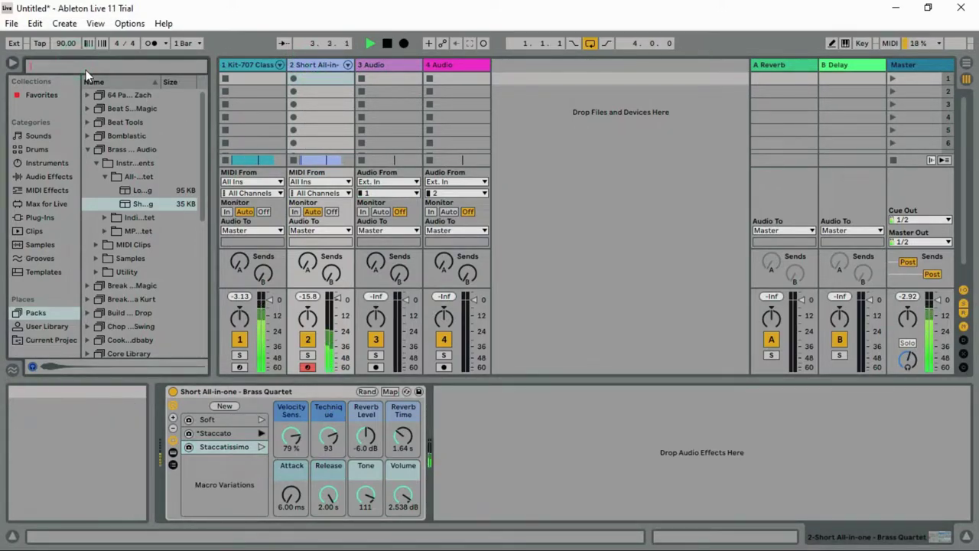
pyautogui.write('wider')
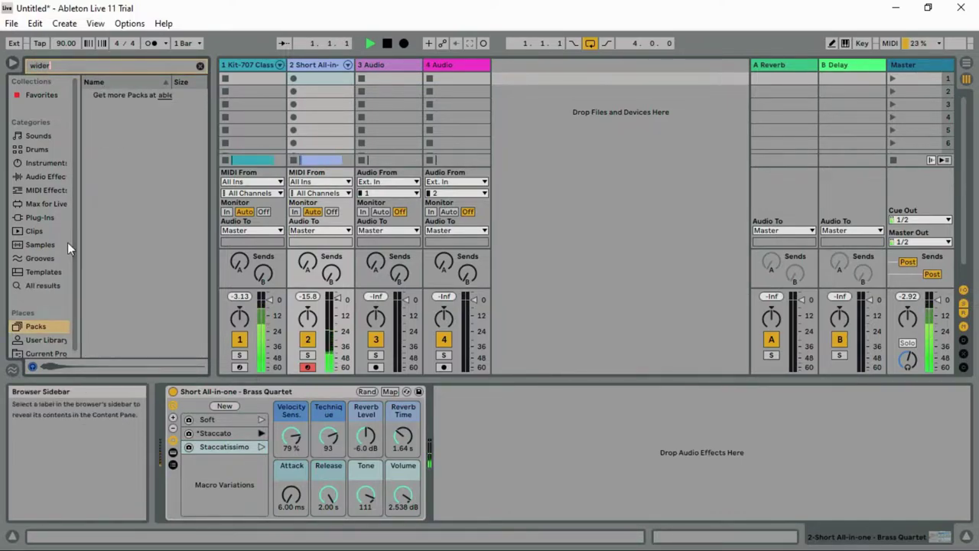
pyautogui.click(46, 217)
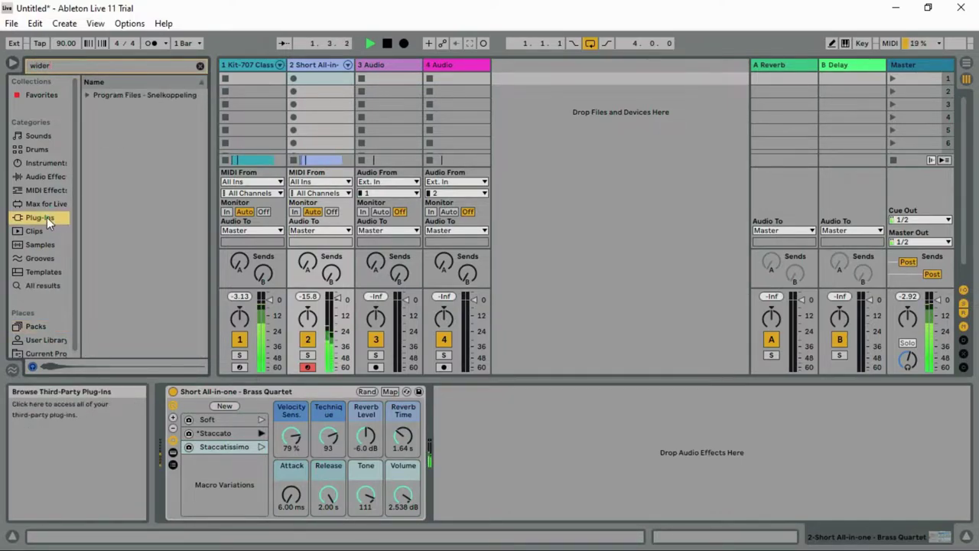
pyautogui.click(144, 99)
pyautogui.click(149, 109)
pyautogui.doubleClick(148, 123)
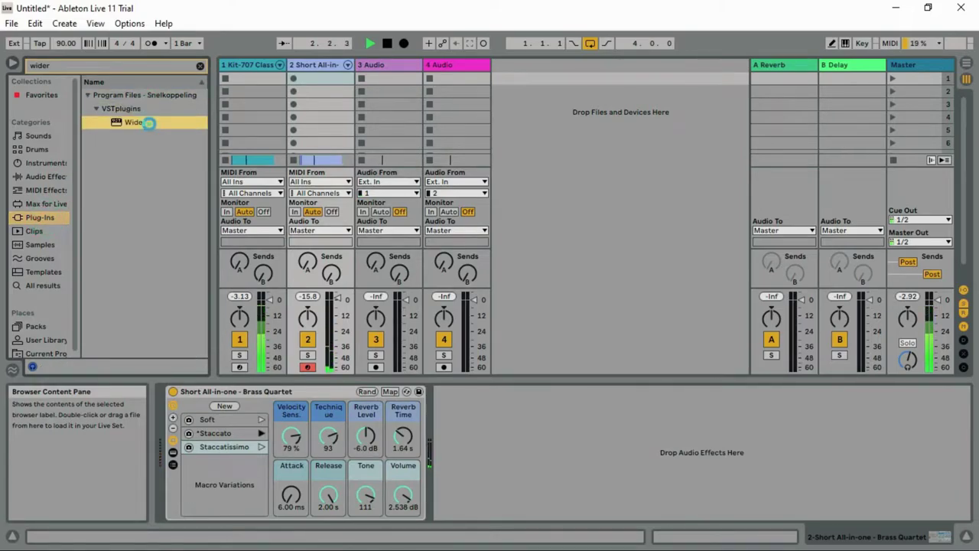
pyautogui.moveTo(558, 264); pyautogui.dragTo(576, 236)
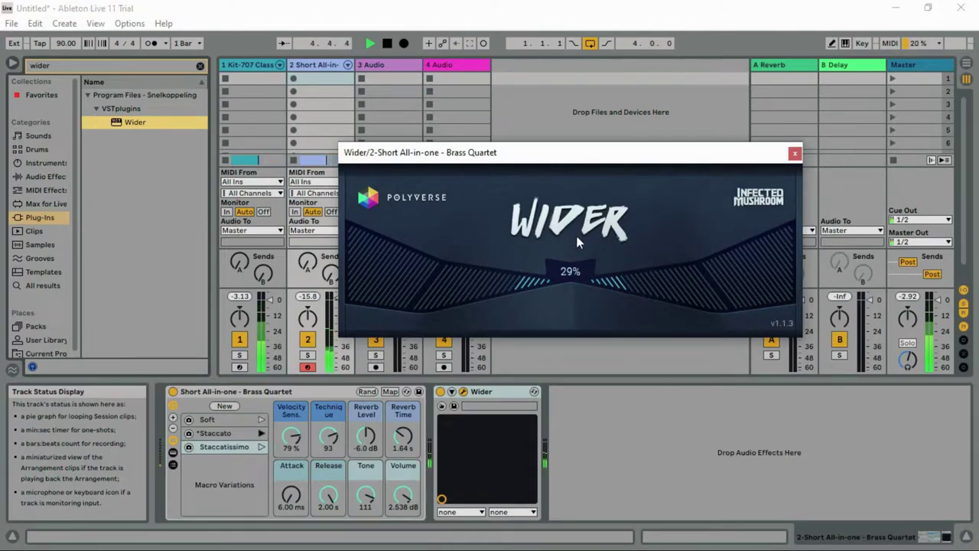
pyautogui.click(796, 154)
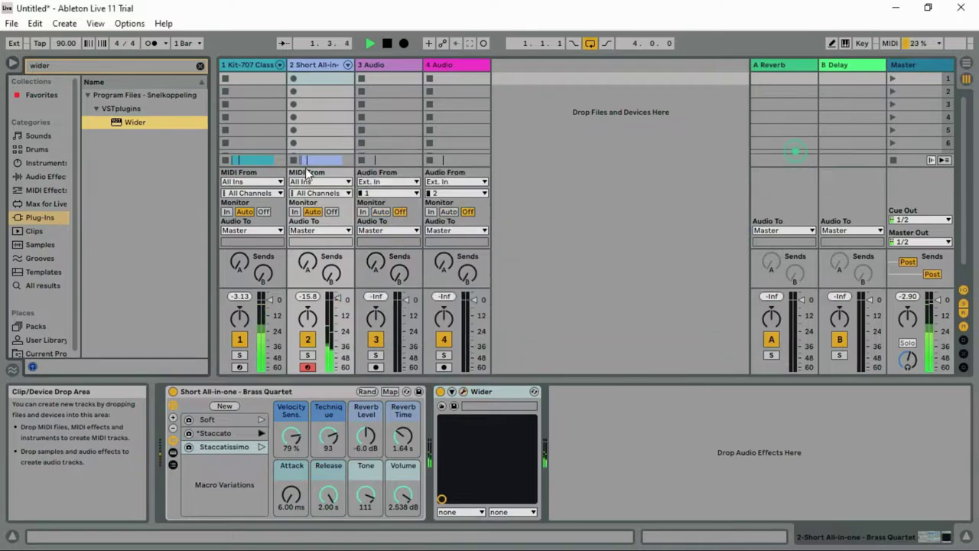
# - Search the plug-ins for "smao" and load SMAOLAB Tarabia Distortion-64 after Wider on the brass track
pyautogui.click(200, 66)
pyautogui.write('s')
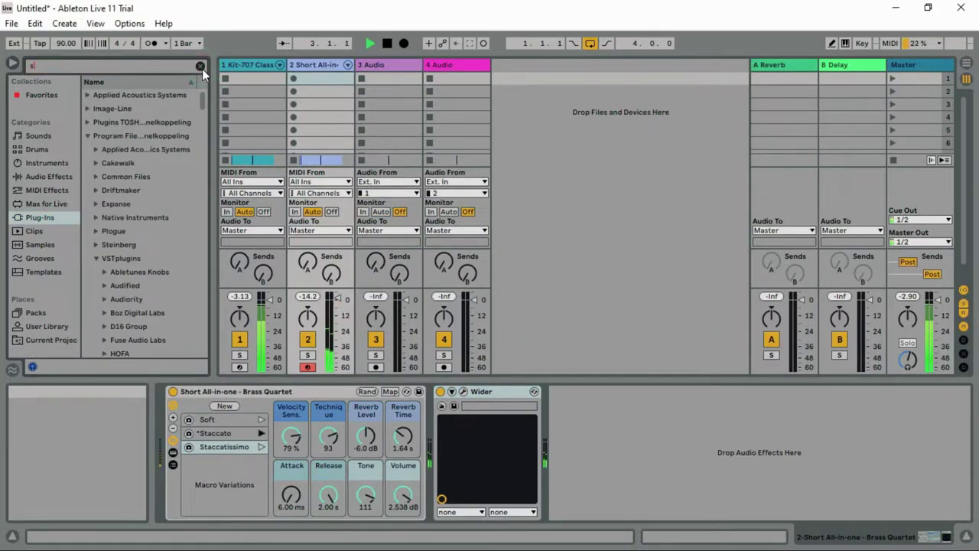
pyautogui.write('s')
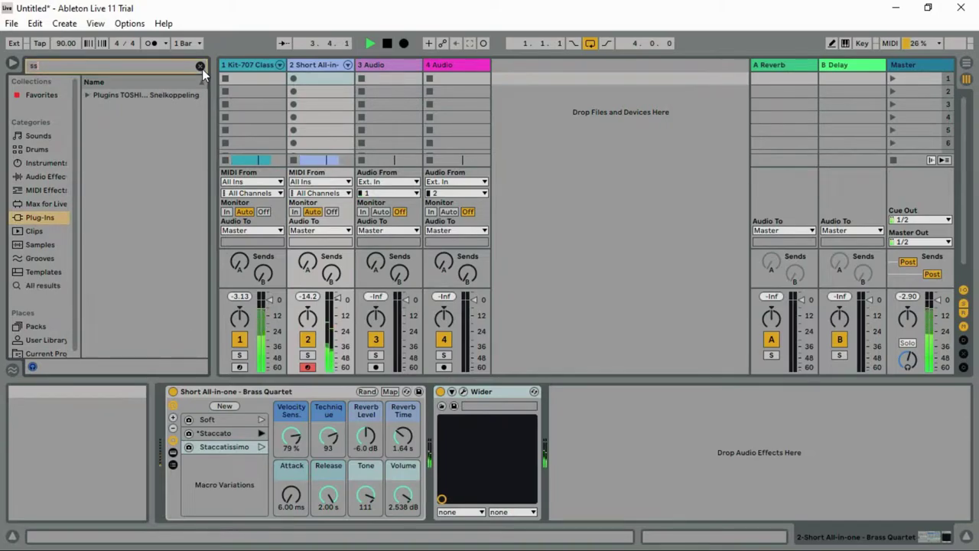
pyautogui.press('BackSpace')
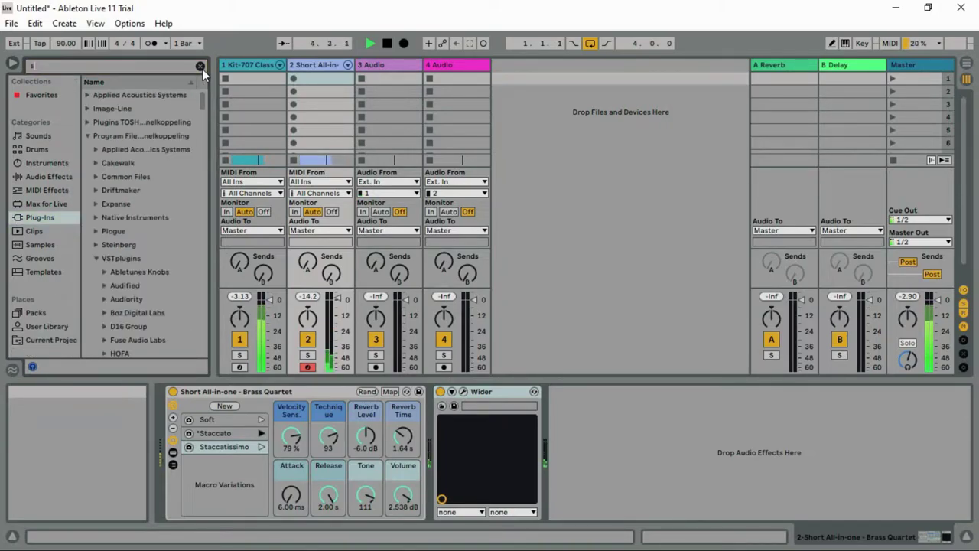
pyautogui.write('mao')
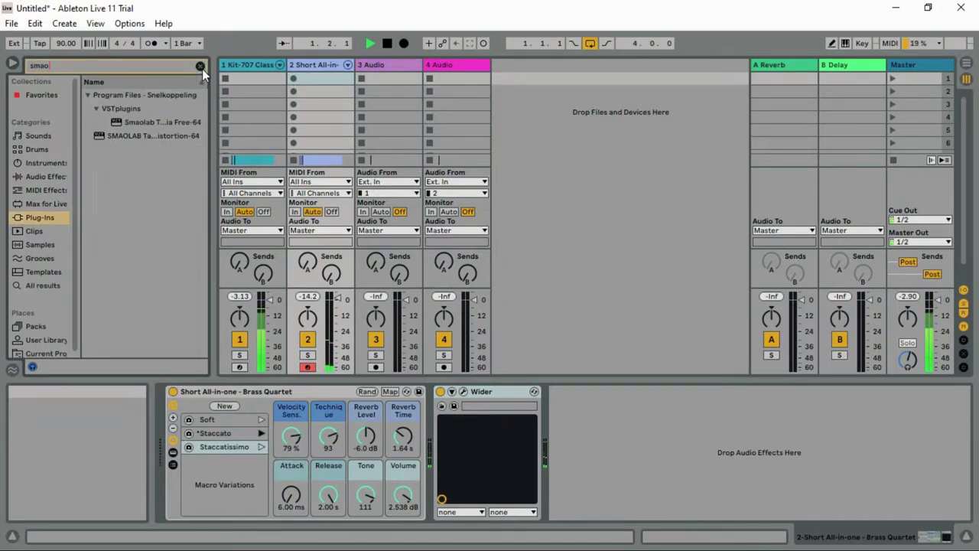
pyautogui.click(168, 137)
pyautogui.doubleClick(168, 136)
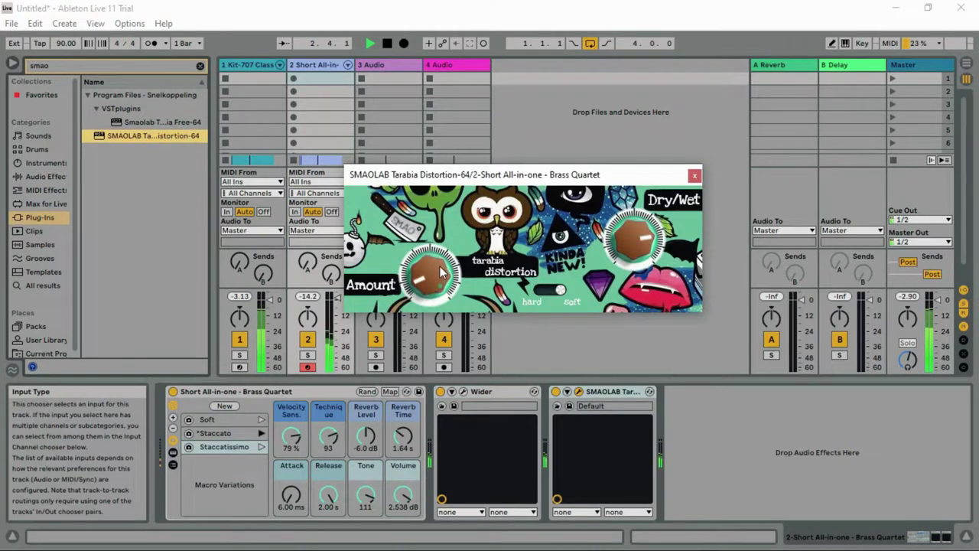
# - In Tarabia Distortion, raise the Amount, lower the Dry/Wet mix and switch the distortion to hard, then close its window
pyautogui.moveTo(437, 237); pyautogui.dragTo(439, 231)
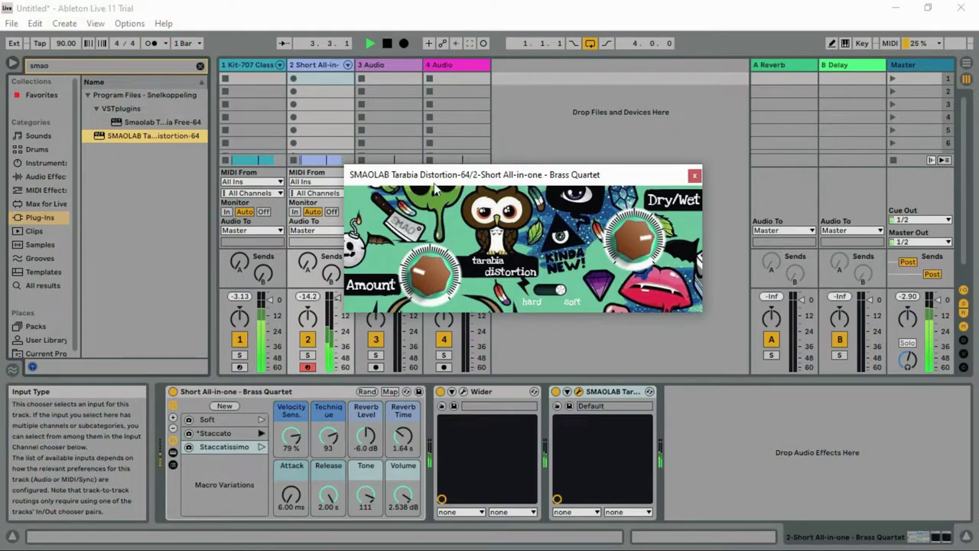
pyautogui.moveTo(434, 183); pyautogui.dragTo(409, 173)
pyautogui.moveTo(595, 226); pyautogui.dragTo(587, 280)
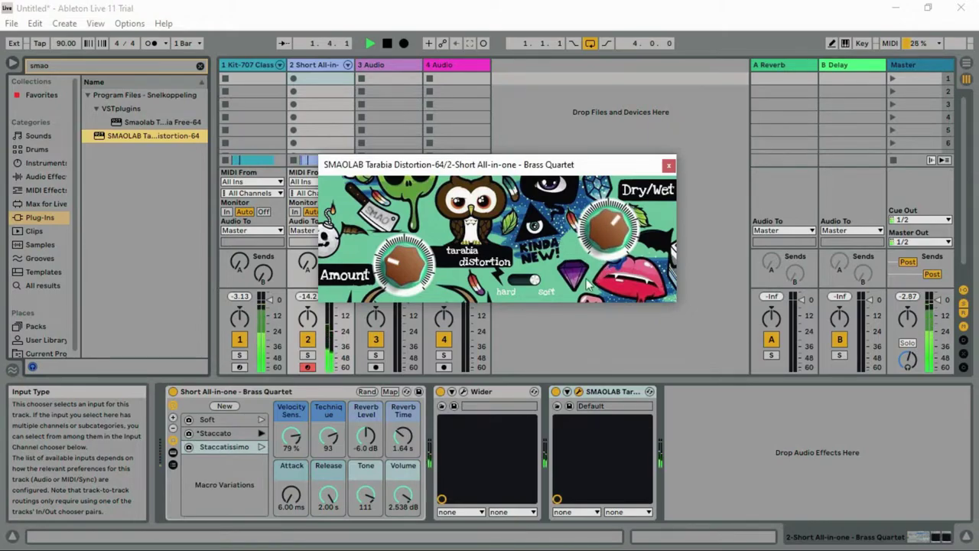
pyautogui.click(515, 279)
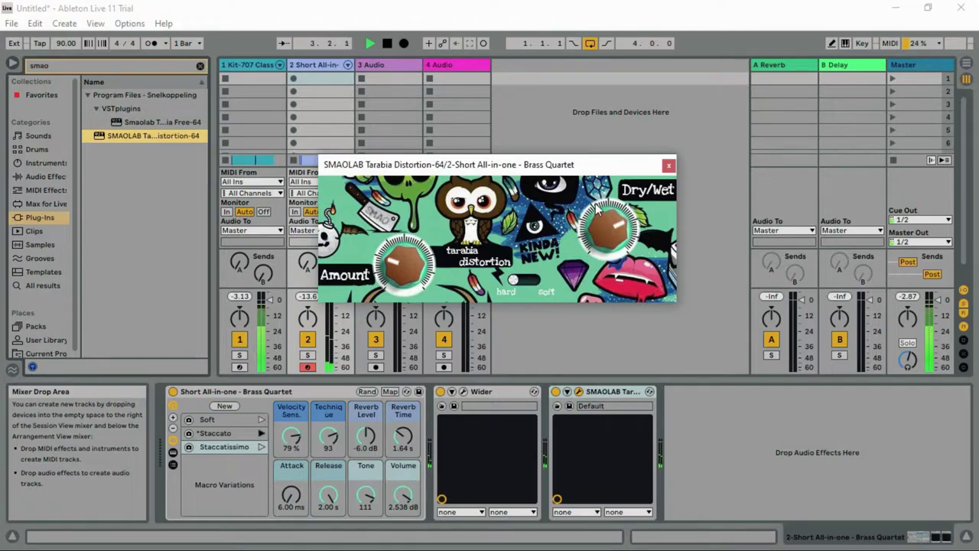
pyautogui.moveTo(417, 262); pyautogui.dragTo(418, 238)
pyautogui.click(669, 164)
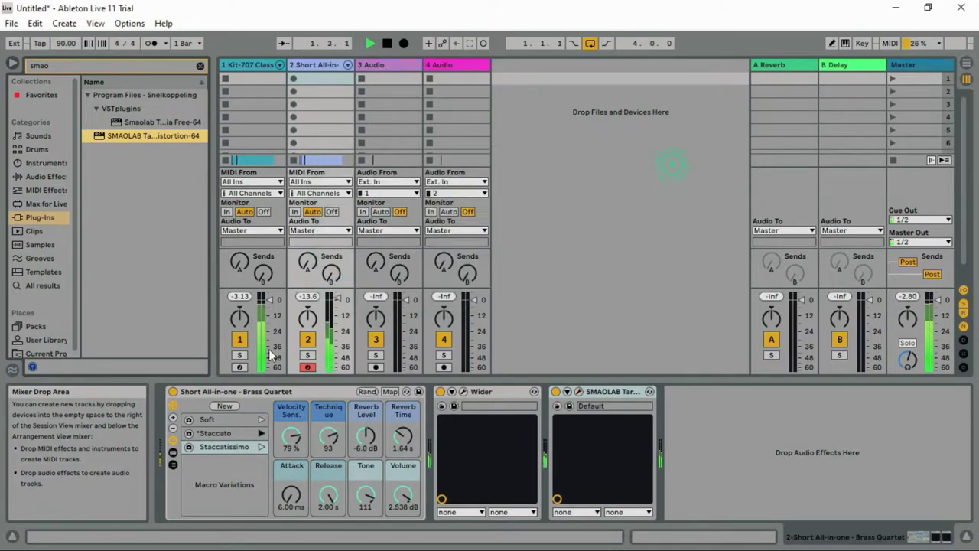
# - Clear the browser search, show the Sounds category and insert a new MIDI track after the brass track
pyautogui.click(201, 66)
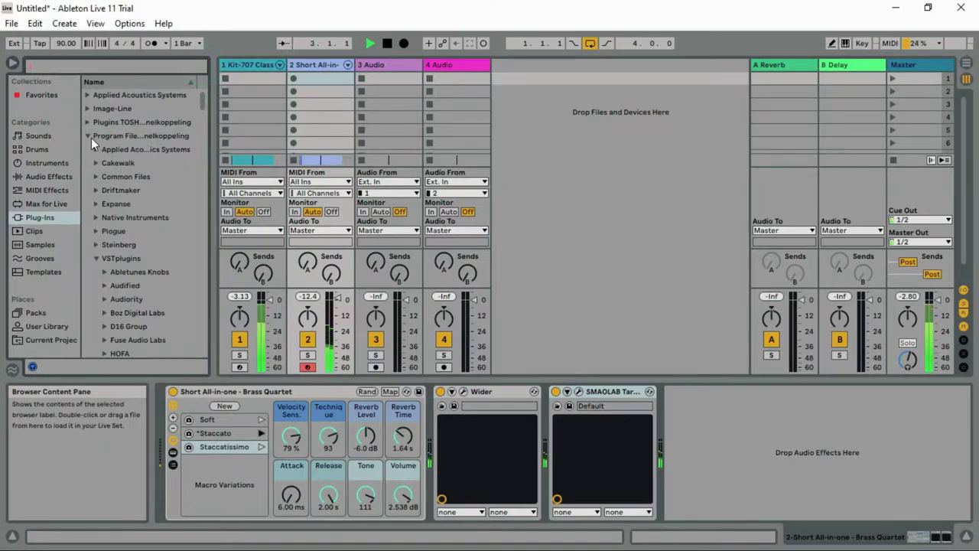
pyautogui.click(41, 135)
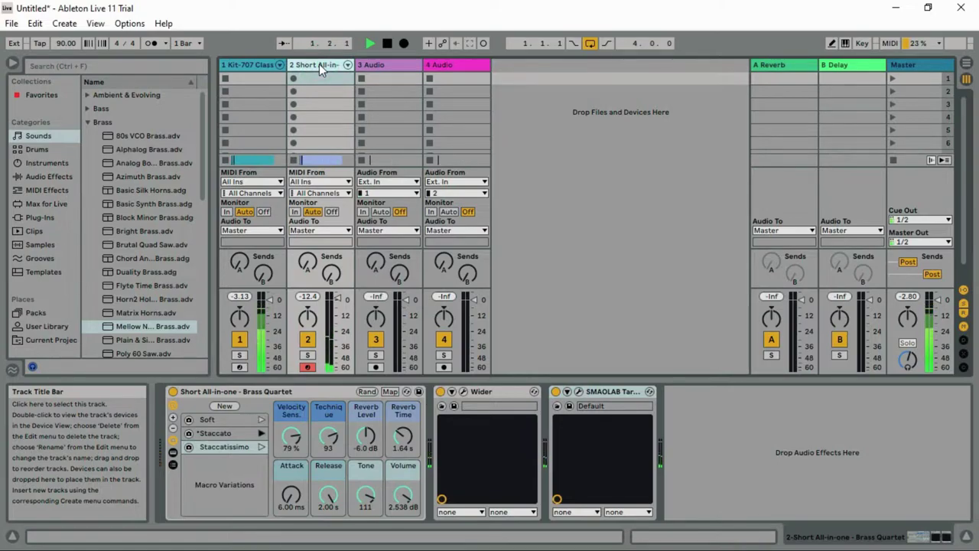
pyautogui.hotkey('ctrl', 'shift', 't')
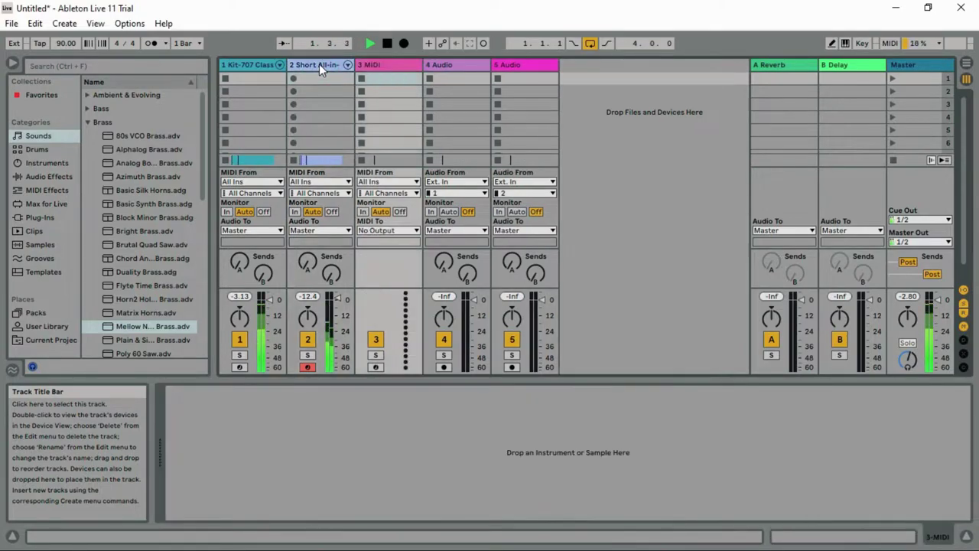
# - Load the 5ths Detuned Pad preset from the Pad sounds onto the new MIDI track and lower the track volume to -12.4 dB
pyautogui.click(386, 68)
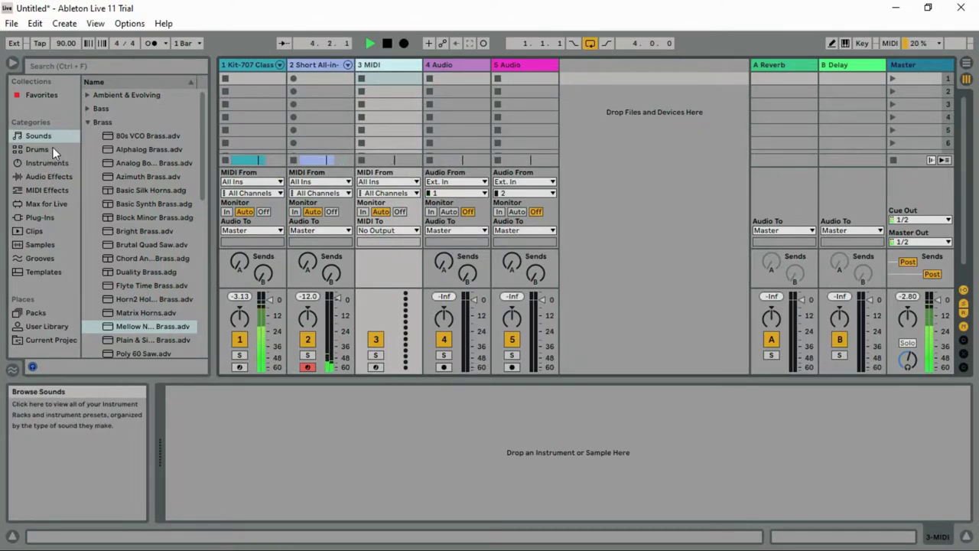
pyautogui.scroll(-2, 181, 281)
pyautogui.scroll(2, 139, 186)
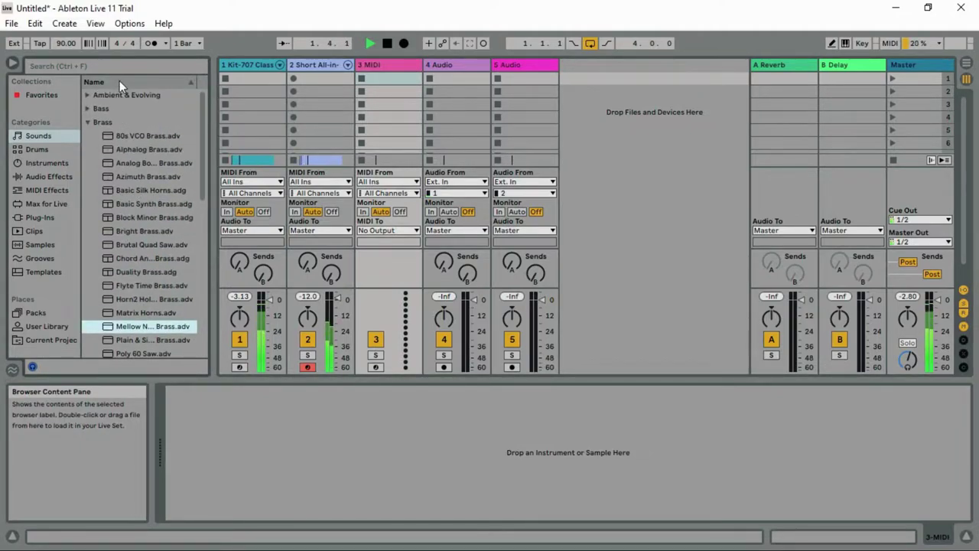
pyautogui.click(112, 123)
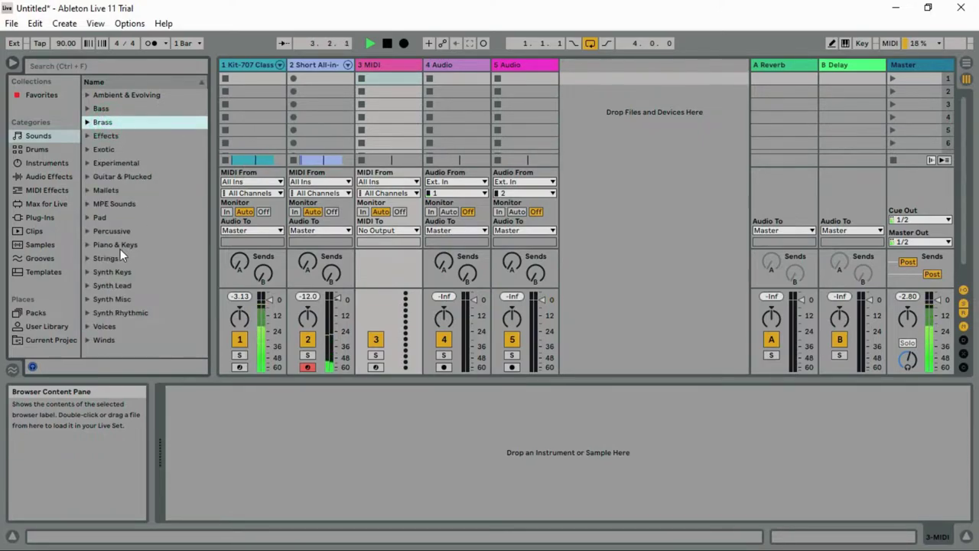
pyautogui.click(105, 219)
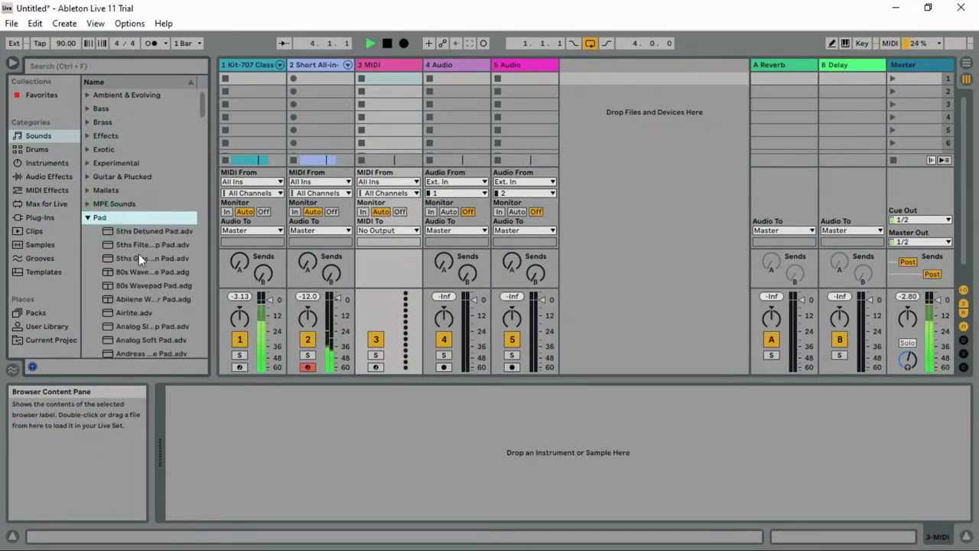
pyautogui.moveTo(145, 233); pyautogui.dragTo(380, 124)
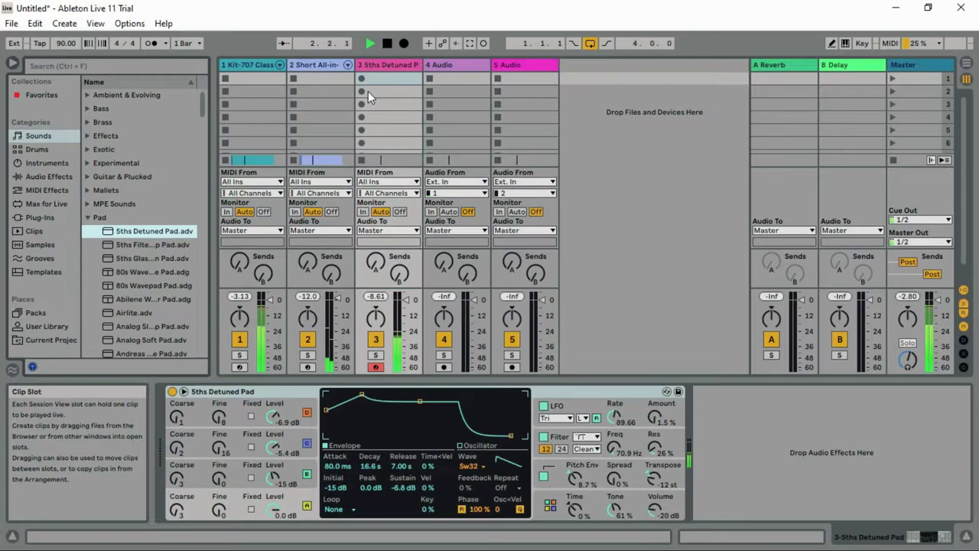
pyautogui.moveTo(413, 301); pyautogui.dragTo(413, 322)
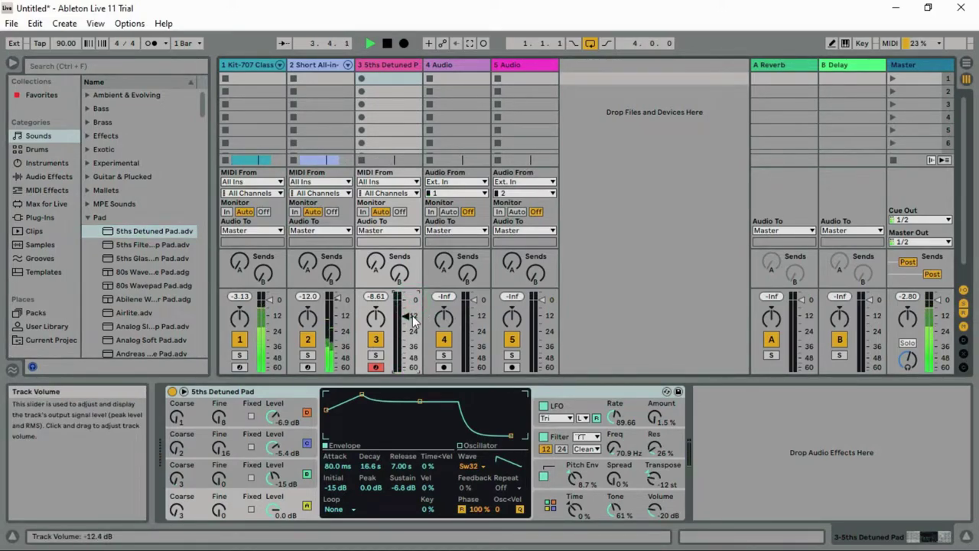
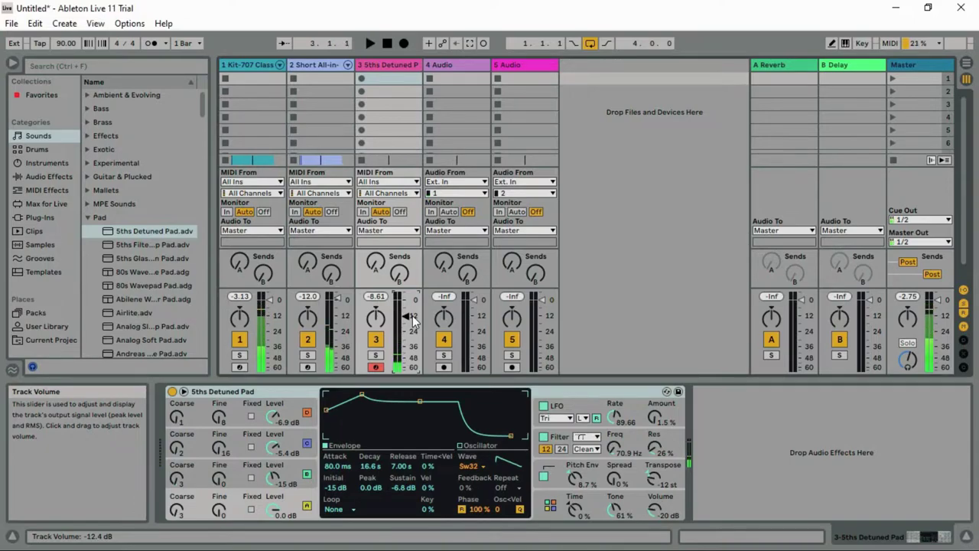
# - Record a four-note pad melody over the four-bar loop in the arrangement, replacing the first take with a second one
pyautogui.press('Tab')
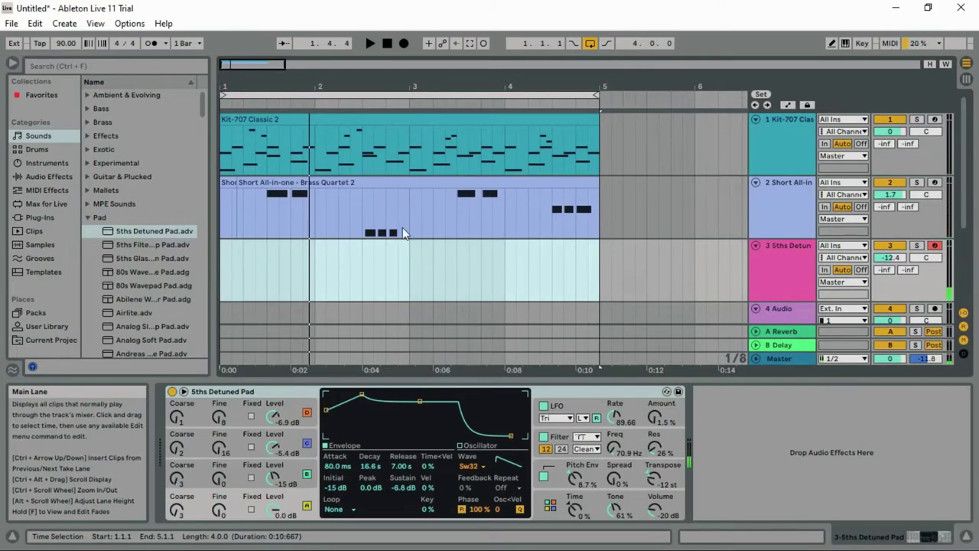
pyautogui.click(403, 44)
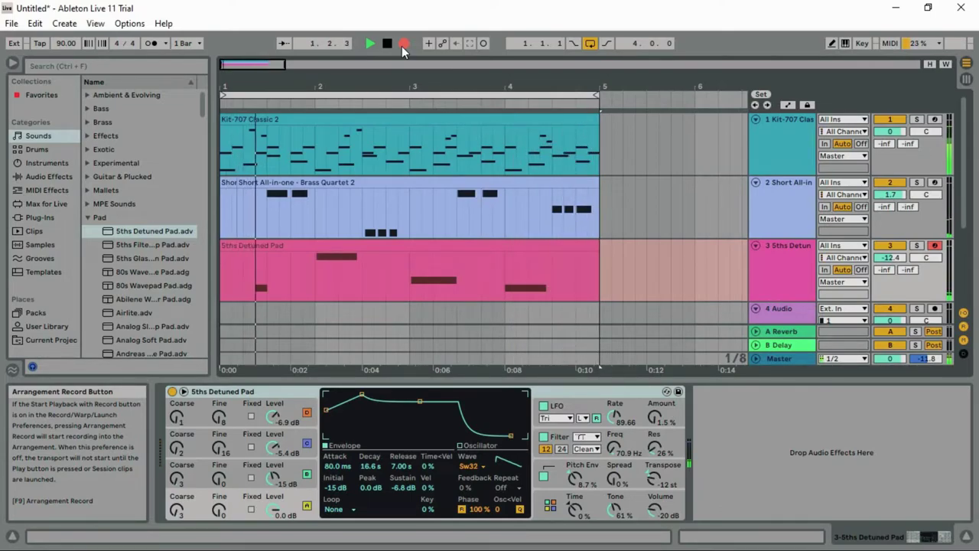
pyautogui.press('space')
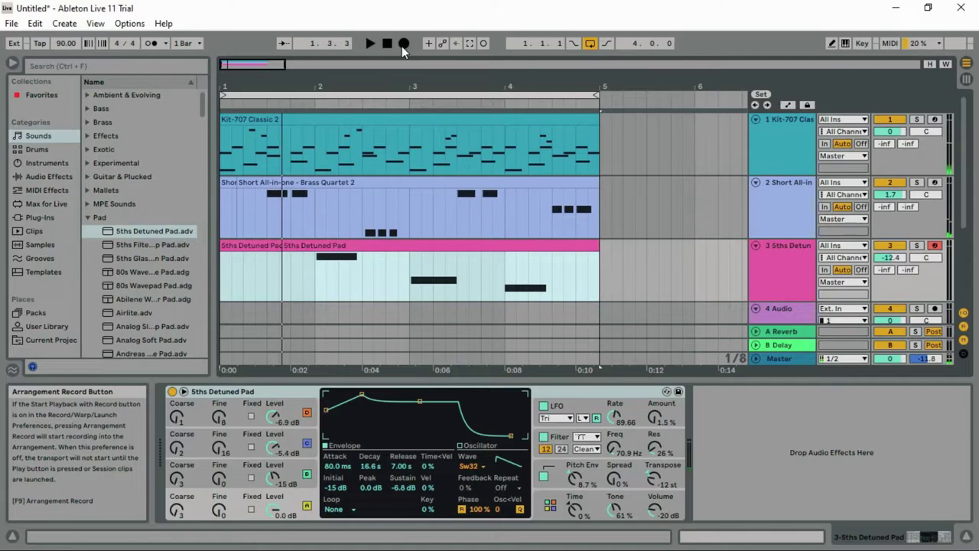
pyautogui.click(402, 46)
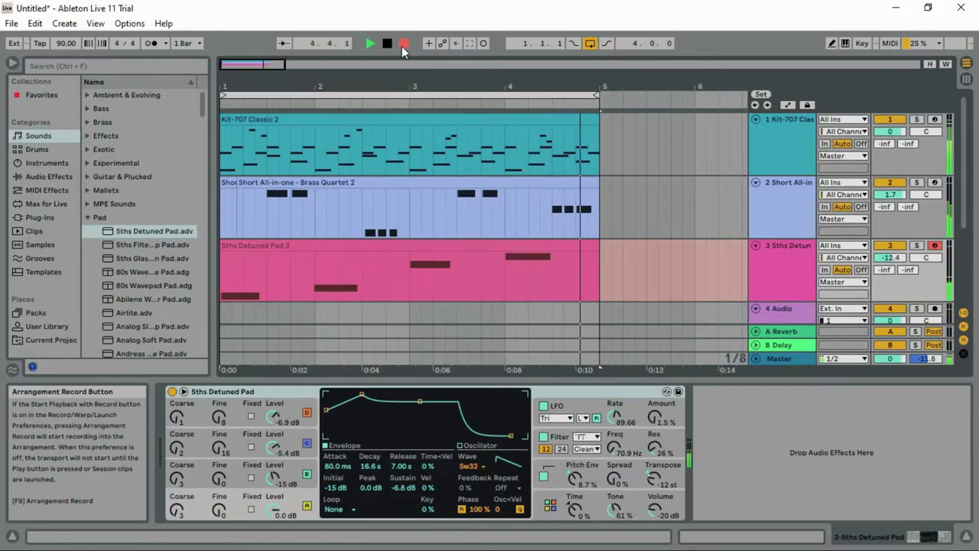
pyautogui.click(403, 43)
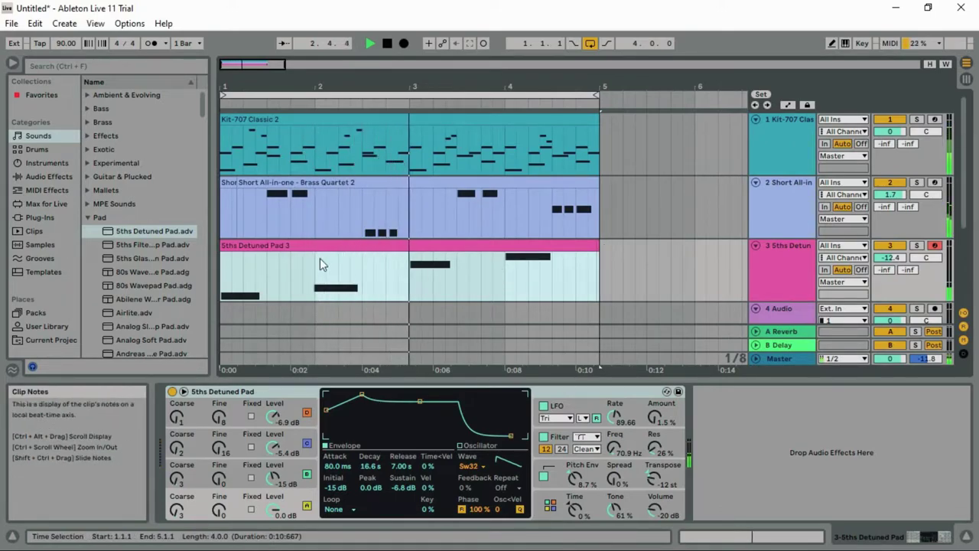
# - Quantize the recorded pad notes and add a short A1 note at 1.4.4 with velocity 59, leading into bar 2
pyautogui.doubleClick(364, 248)
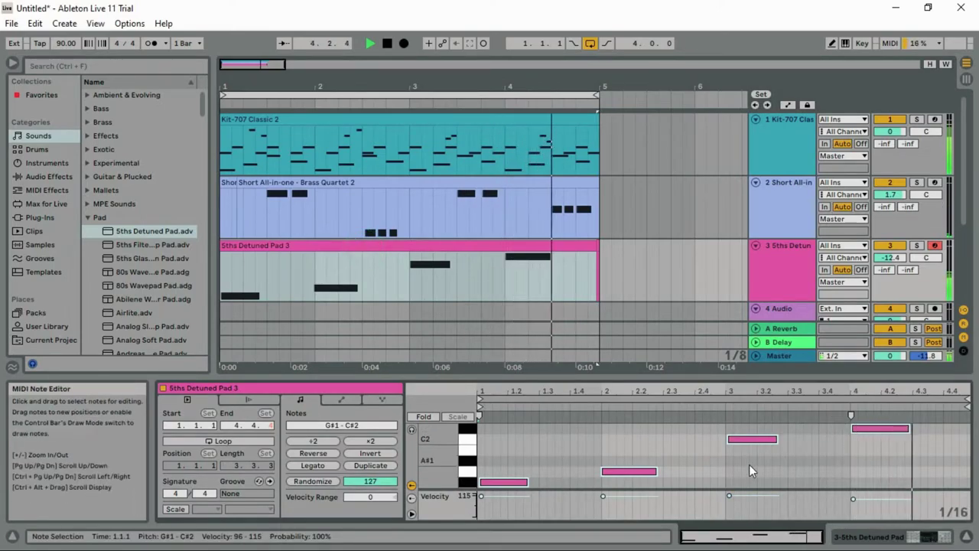
pyautogui.hotkey('ctrl', 'u')
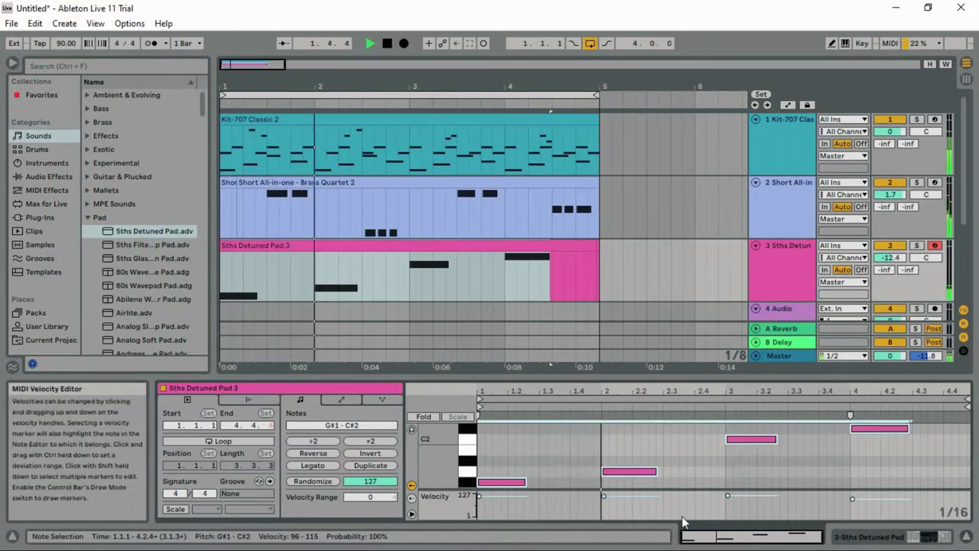
pyautogui.doubleClick(590, 472)
pyautogui.moveTo(590, 498); pyautogui.dragTo(589, 506)
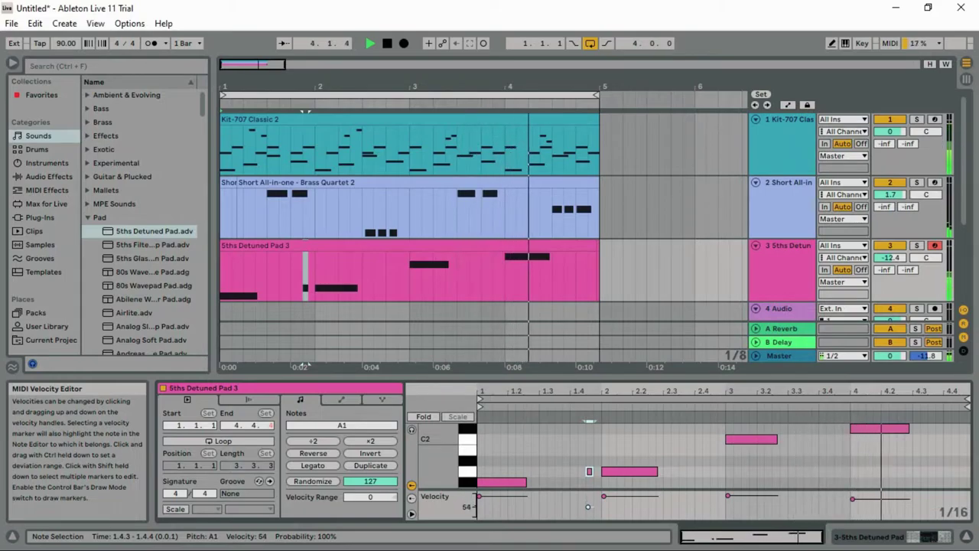
pyautogui.moveTo(734, 534); pyautogui.dragTo(729, 545)
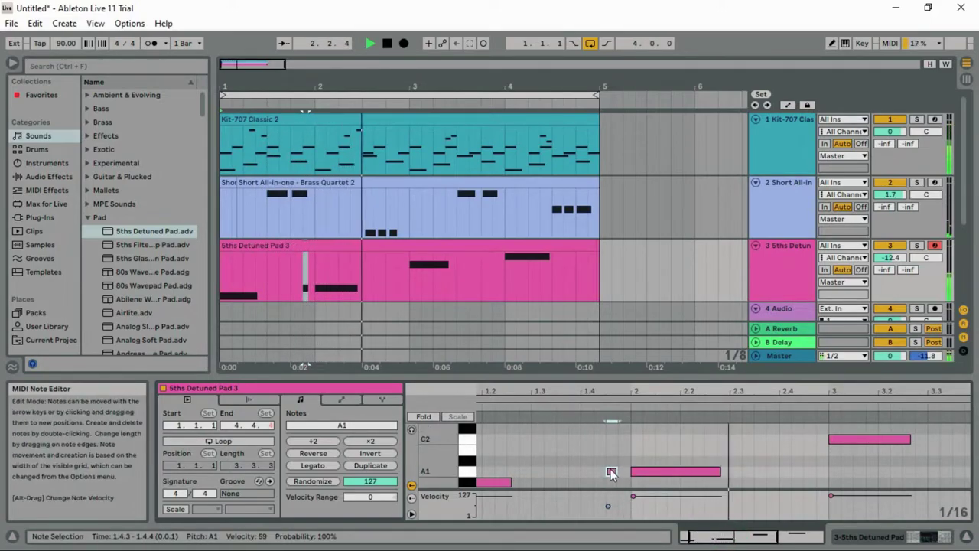
pyautogui.moveTo(612, 471); pyautogui.dragTo(621, 471)
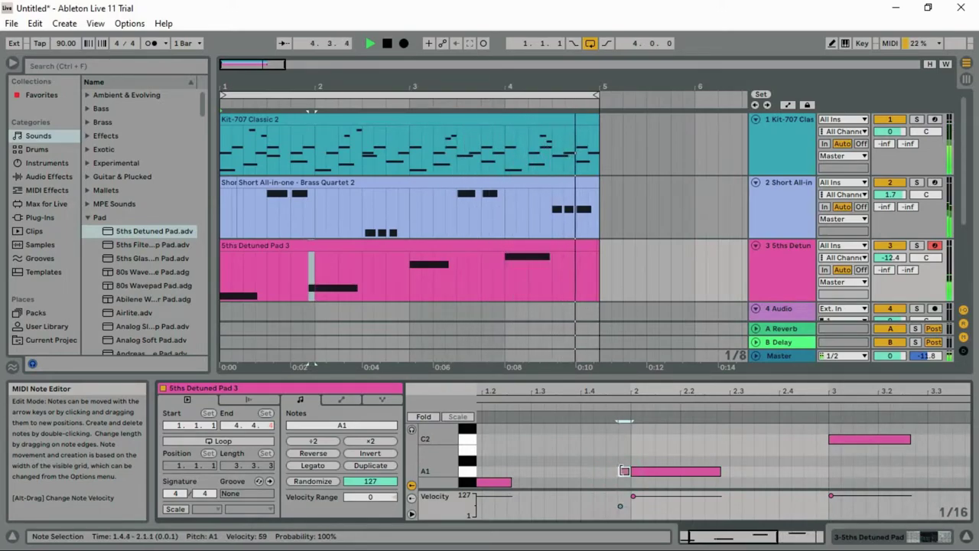
pyautogui.press('Tab')
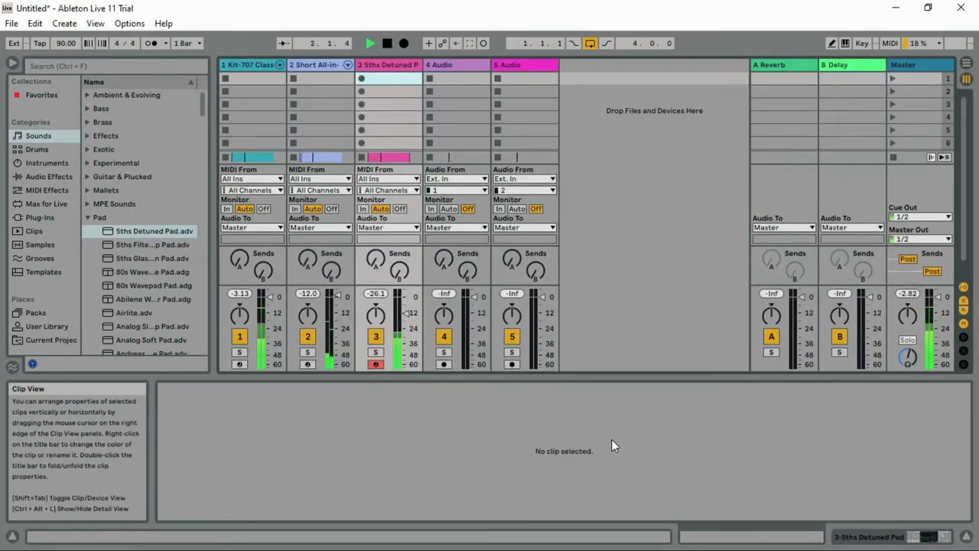
pyautogui.press('Tab')
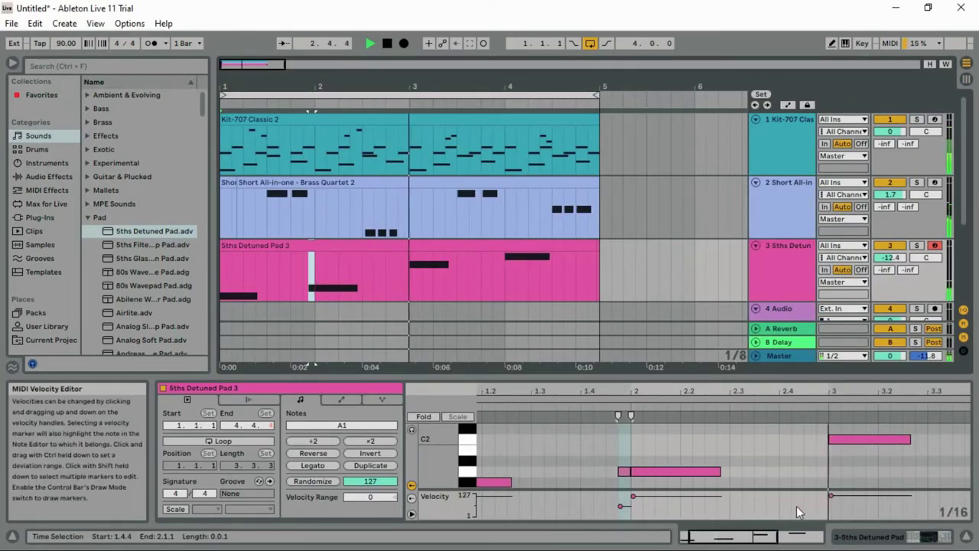
# - Add two soft short pad notes, a C#2 at 2.4.4 with velocity 49 and an A#1 at 3.4.4
pyautogui.doubleClick(810, 427)
pyautogui.moveTo(806, 500); pyautogui.dragTo(806, 508)
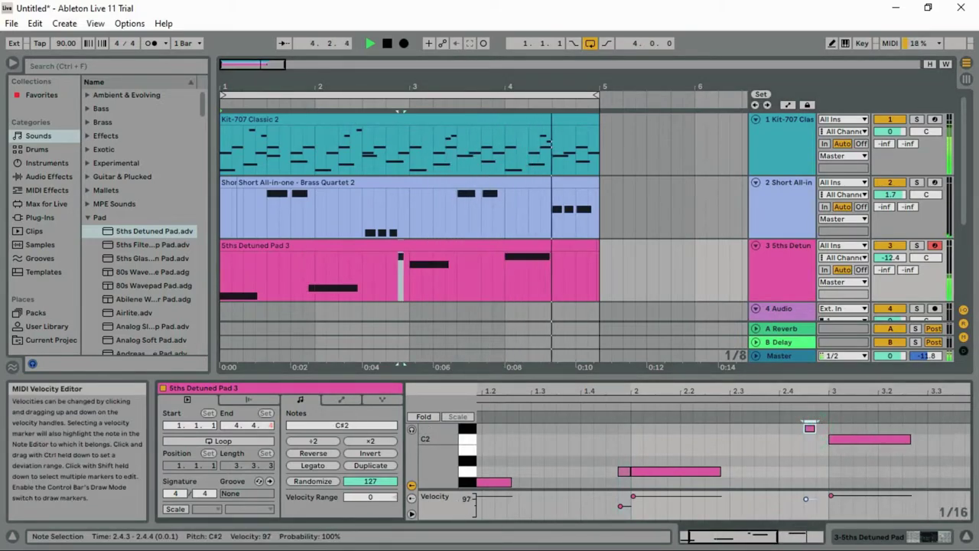
pyautogui.moveTo(727, 540); pyautogui.dragTo(749, 541)
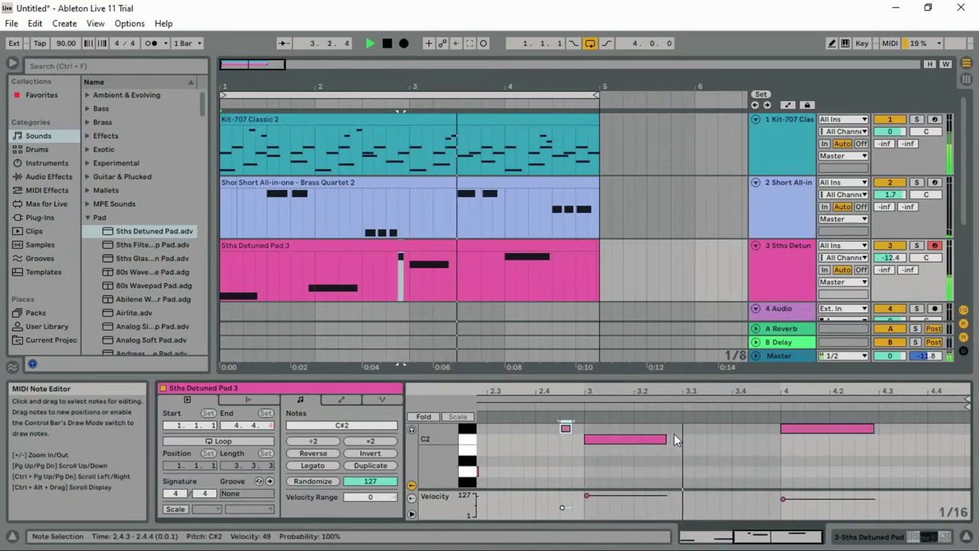
pyautogui.doubleClick(775, 460)
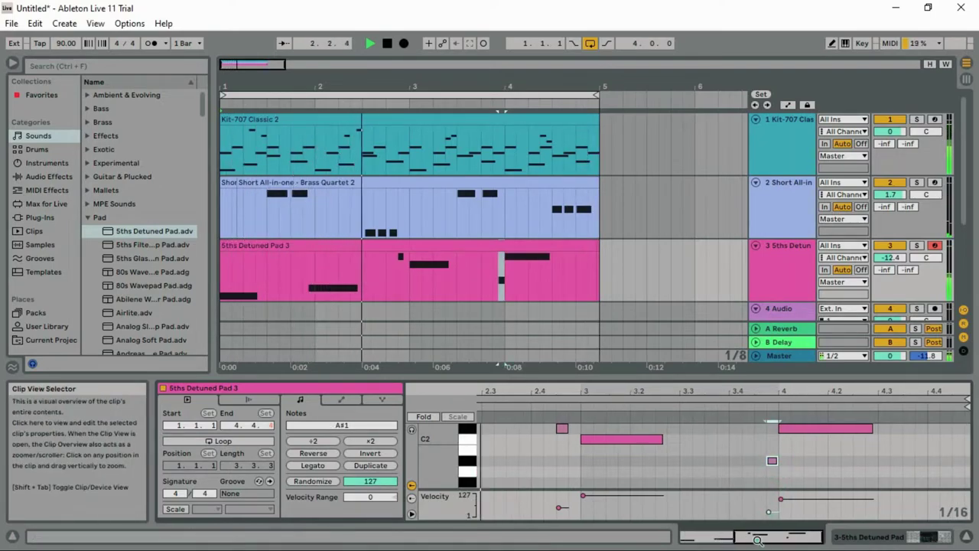
pyautogui.press('Tab')
pyautogui.press('Tab')
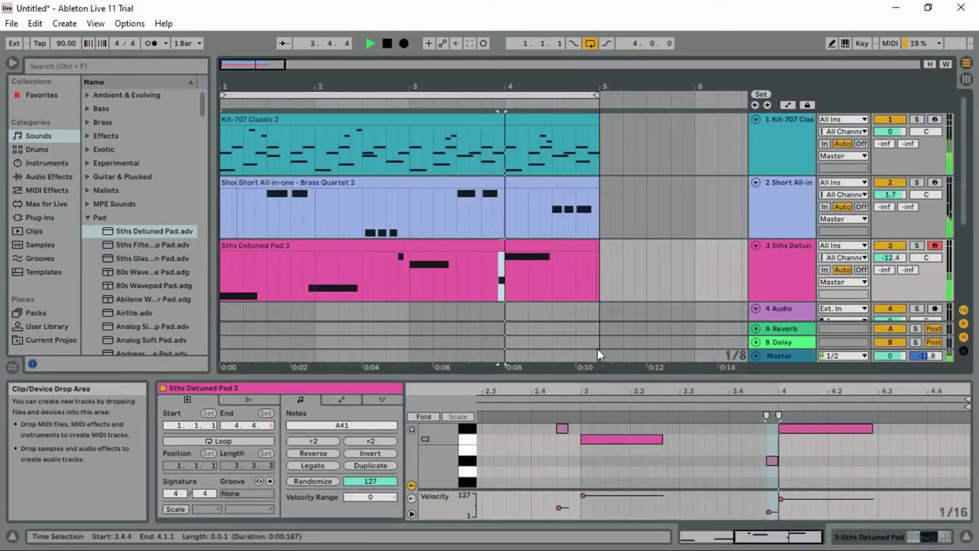
pyautogui.click(561, 429)
pyautogui.moveTo(559, 431); pyautogui.dragTo(573, 430)
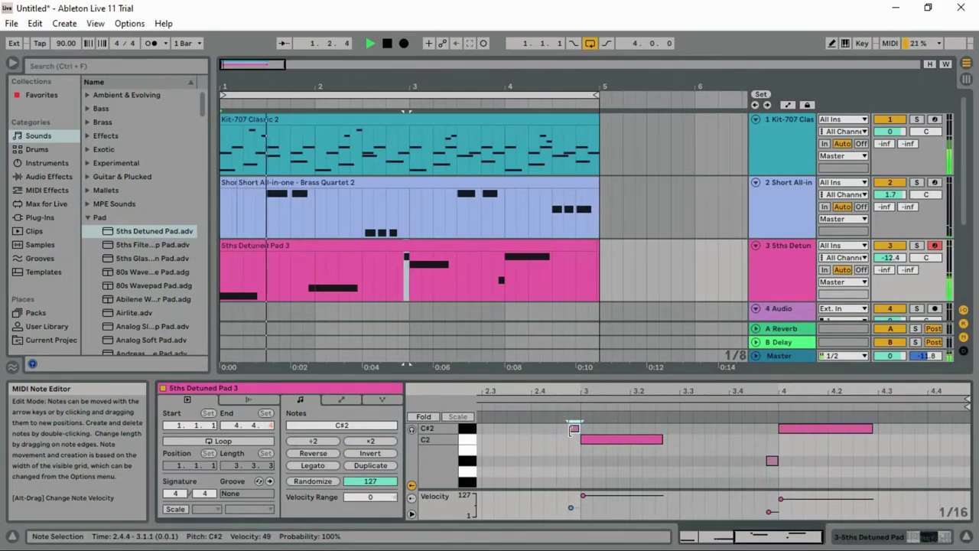
# - Shorten the end of the long C#2 note in bar 4 of the pad clip
pyautogui.press('Tab')
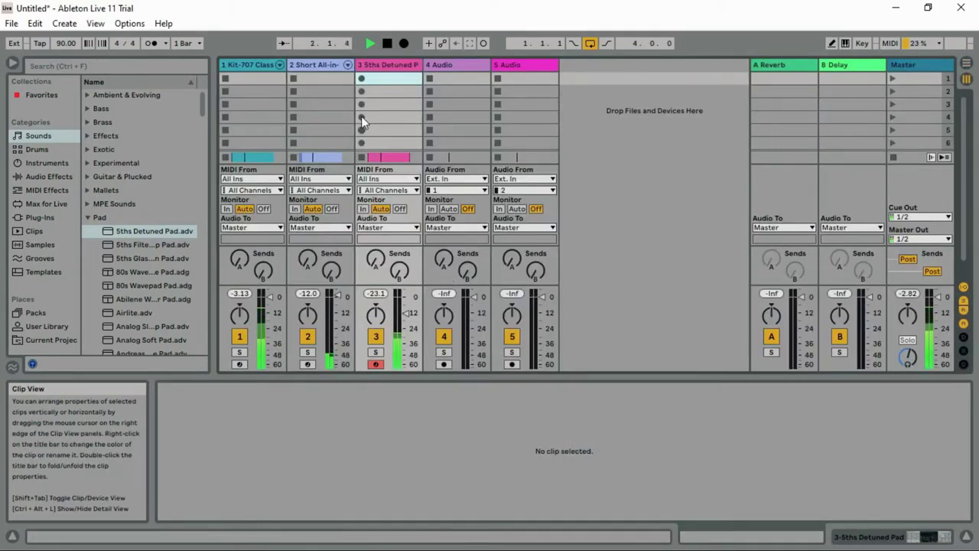
pyautogui.doubleClick(381, 62)
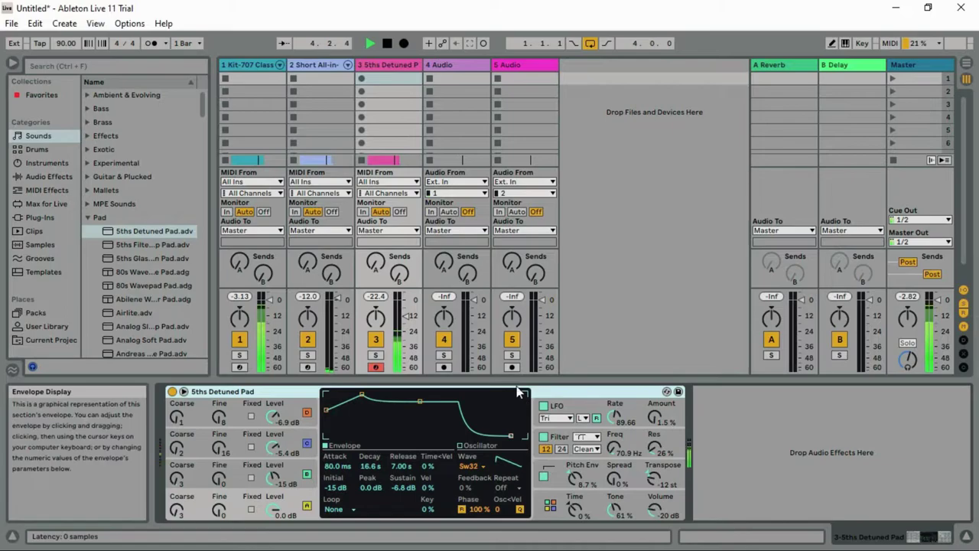
pyautogui.doubleClick(376, 160)
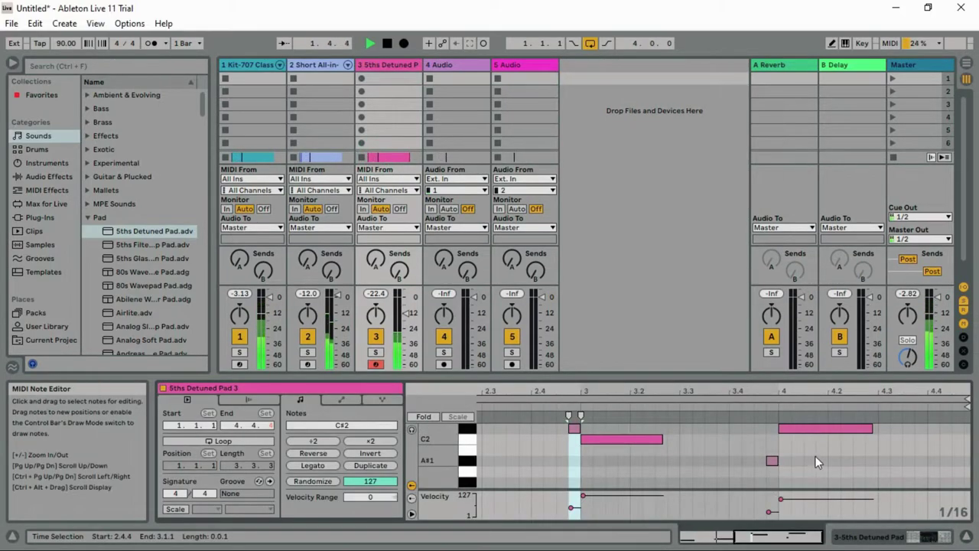
pyautogui.moveTo(872, 430); pyautogui.dragTo(859, 429)
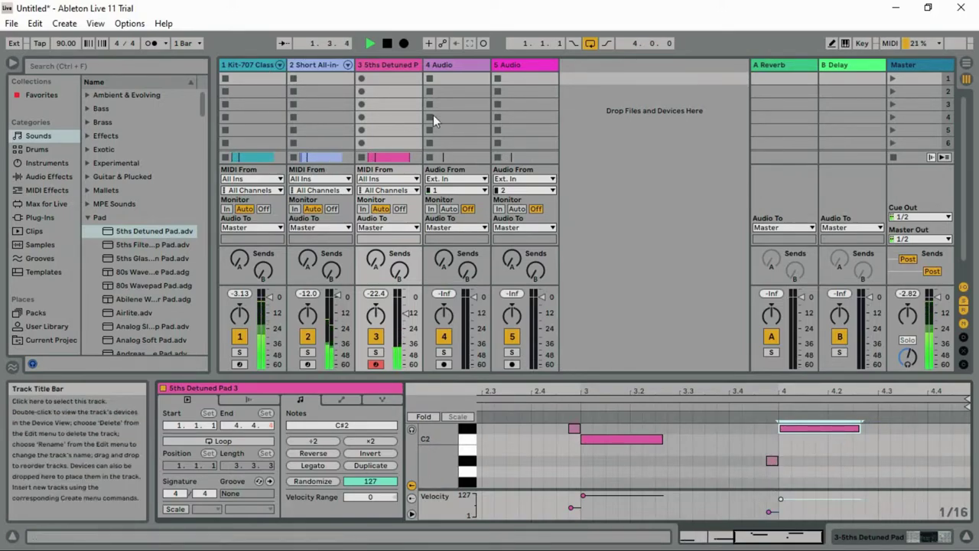
# - Detune the pad's Operator oscillators by setting Fine to 83 for D, 10 for C, 10 for B and 38 for A
pyautogui.doubleClick(377, 67)
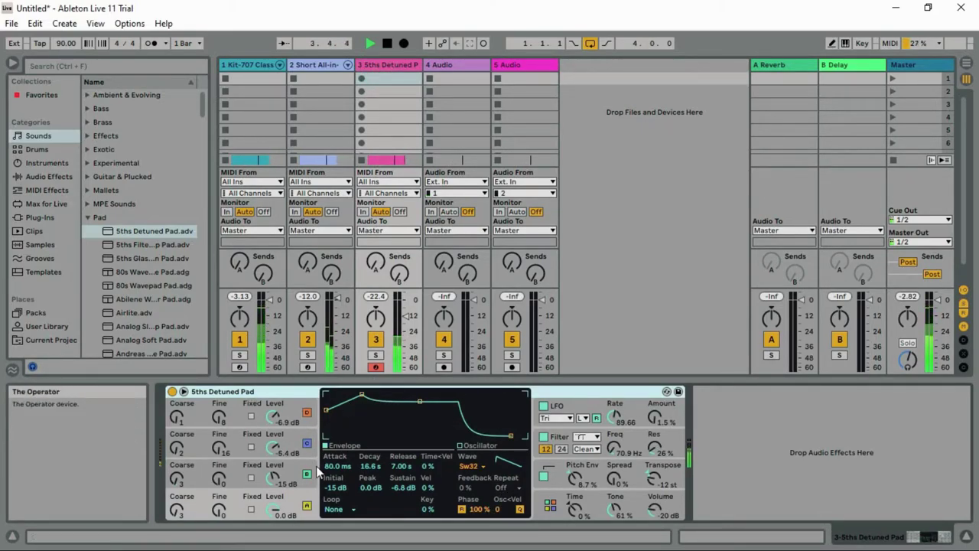
pyautogui.moveTo(219, 423); pyautogui.dragTo(220, 403)
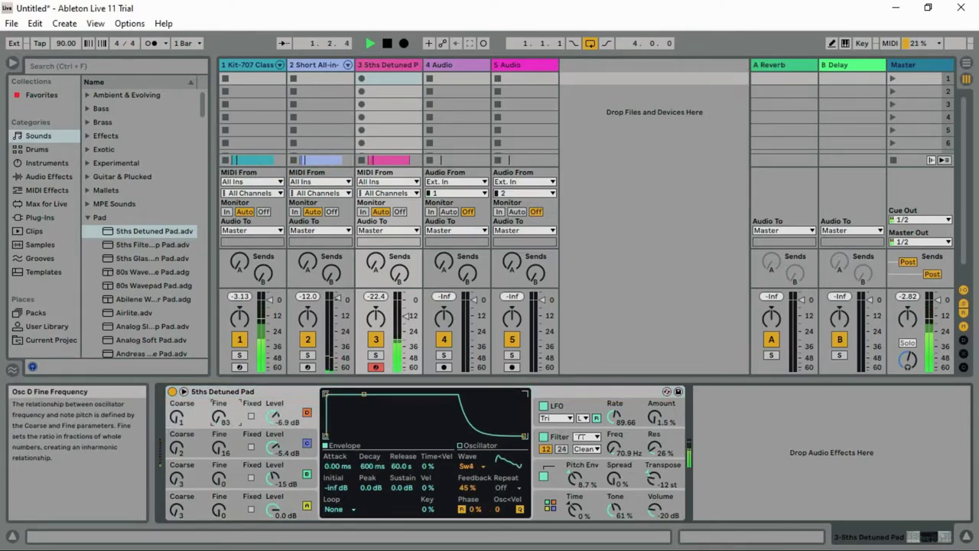
pyautogui.moveTo(220, 449)
pyautogui.mouseDown()
pyautogui.moveTo(219, 430)
pyautogui.moveTo(217, 448)
pyautogui.mouseUp()
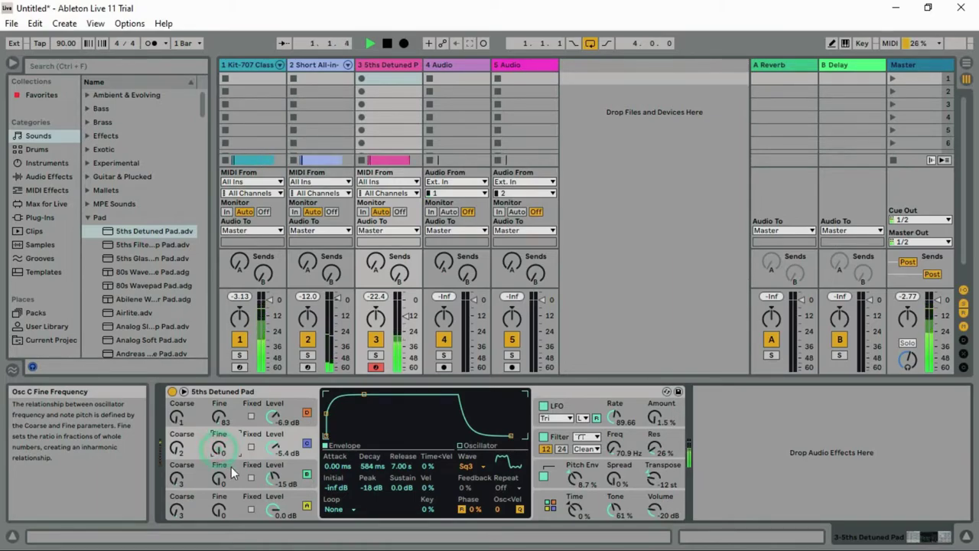
pyautogui.moveTo(220, 487); pyautogui.dragTo(221, 476)
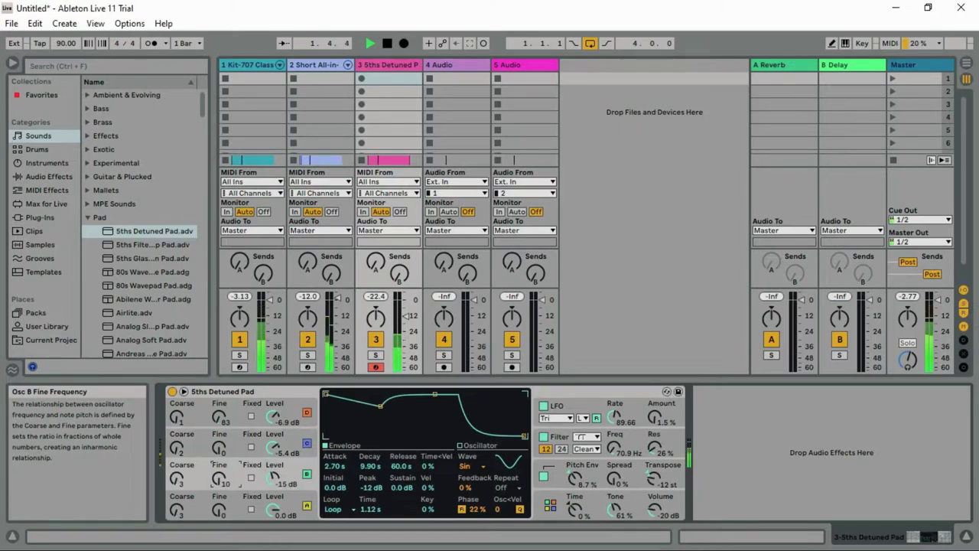
pyautogui.moveTo(221, 508); pyautogui.dragTo(220, 491)
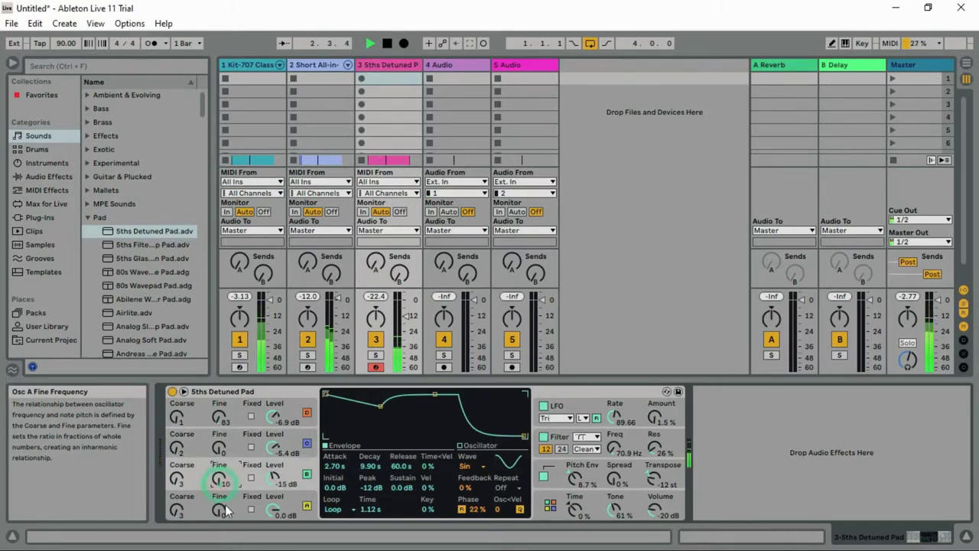
pyautogui.click(224, 512)
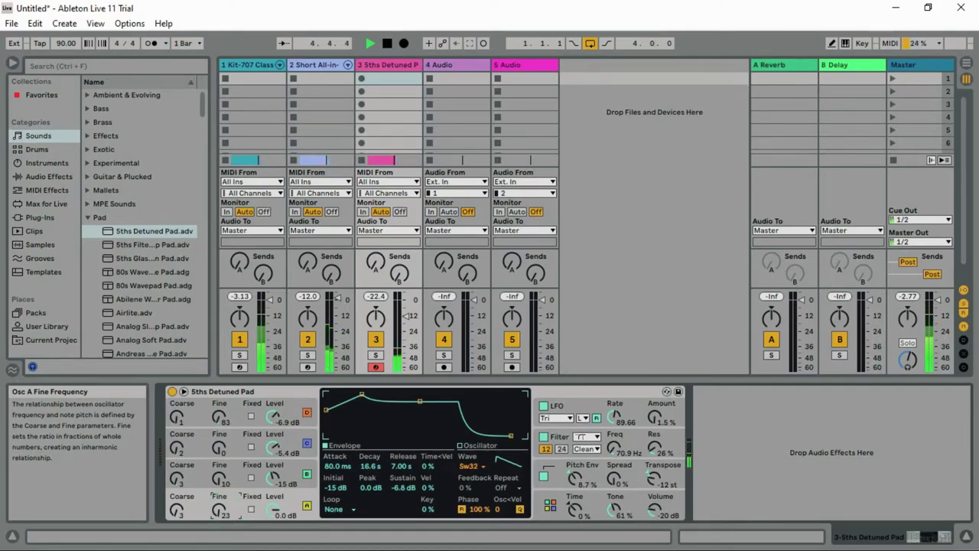
pyautogui.moveTo(223, 517); pyautogui.dragTo(219, 447)
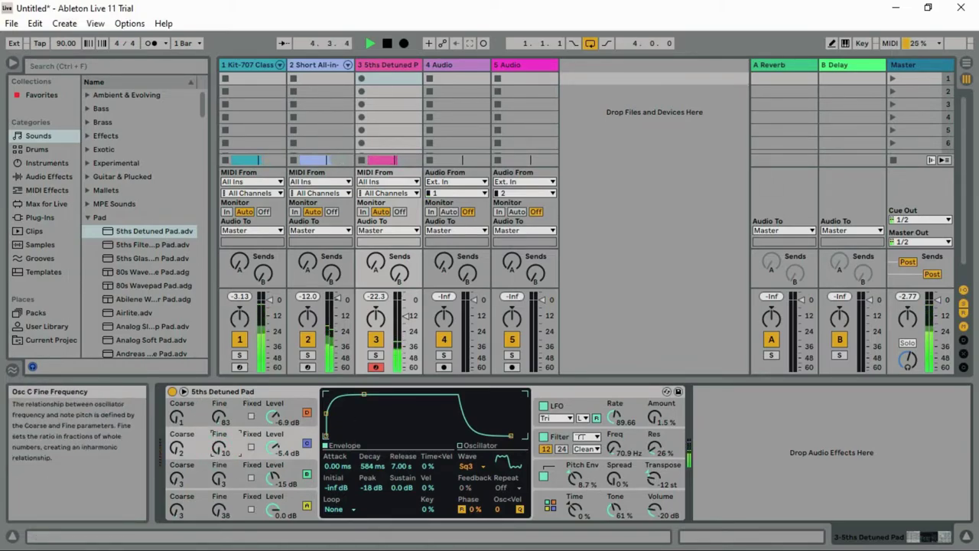
# - Reset oscillator C's Fine tuning to 0 and raise the pad's Tone to 71%
pyautogui.moveTo(219, 449); pyautogui.dragTo(220, 450)
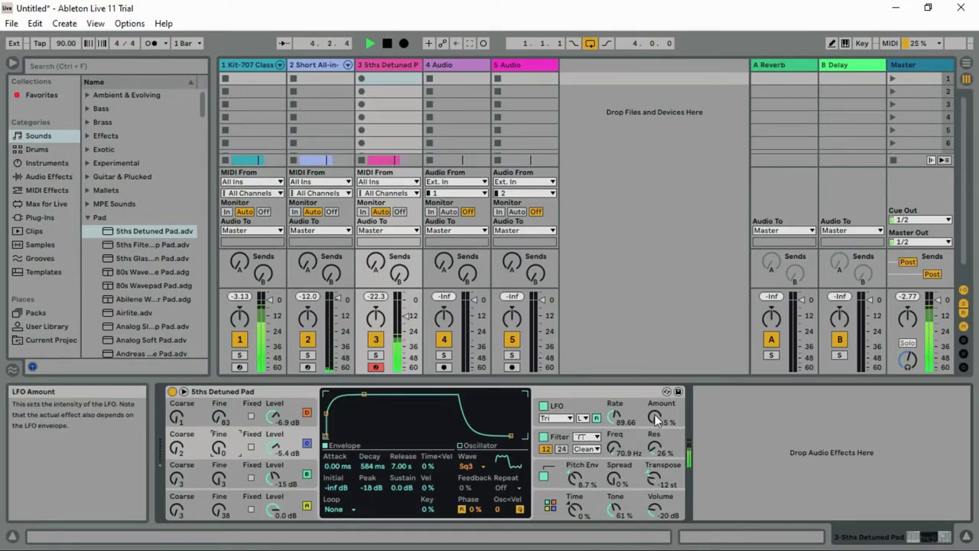
pyautogui.moveTo(616, 510); pyautogui.dragTo(641, 495)
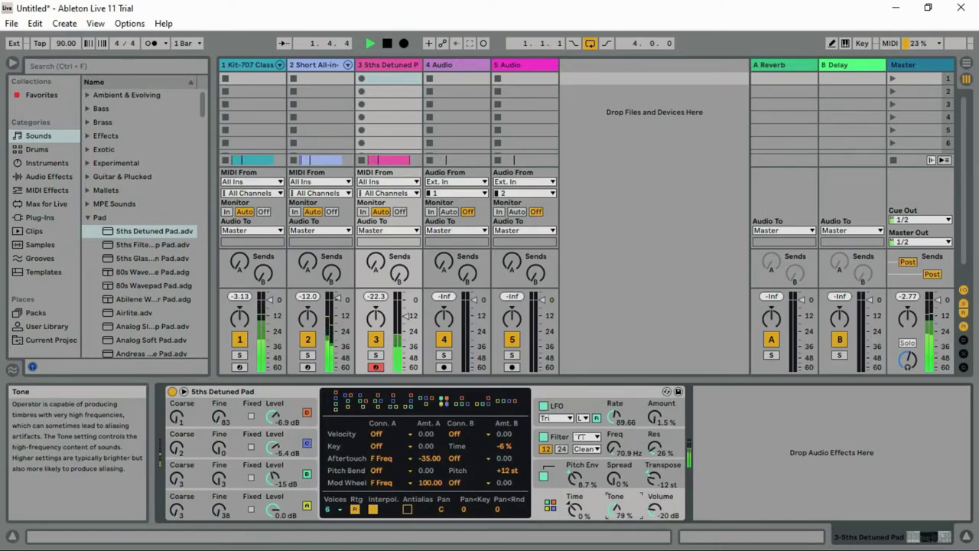
pyautogui.moveTo(616, 510); pyautogui.dragTo(577, 509)
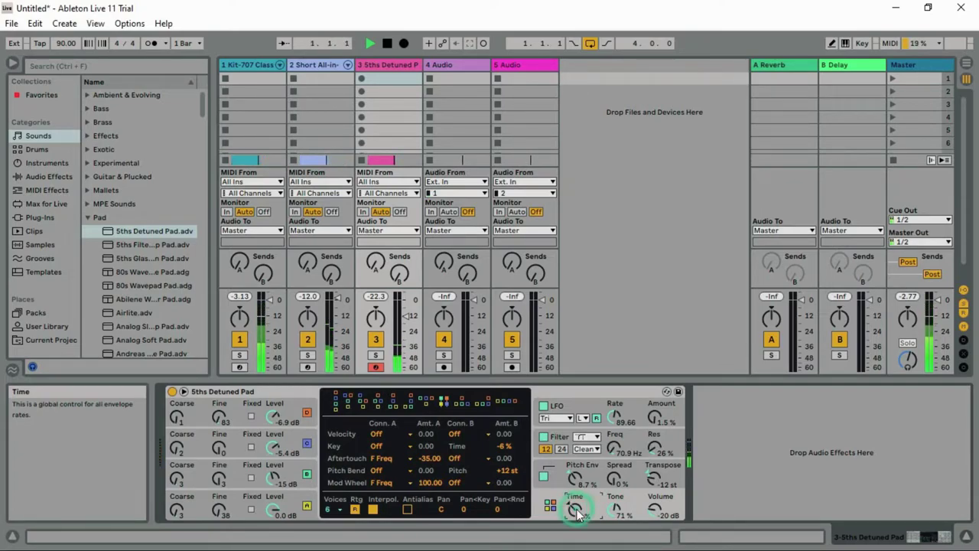
# - Try stronger LFO modulation on the pad, then reduce the LFO Amount to 0.8%
pyautogui.moveTo(659, 420); pyautogui.dragTo(659, 406)
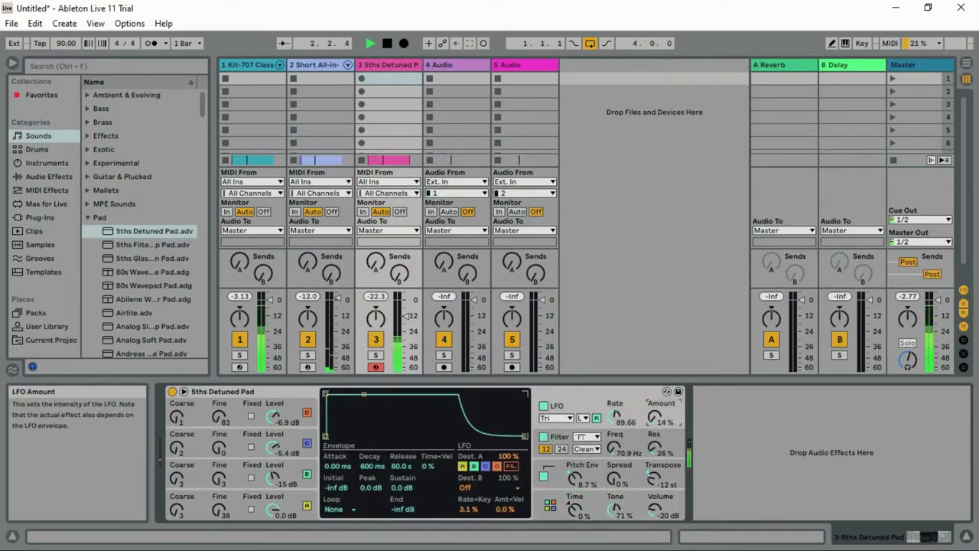
pyautogui.moveTo(660, 417); pyautogui.dragTo(659, 420)
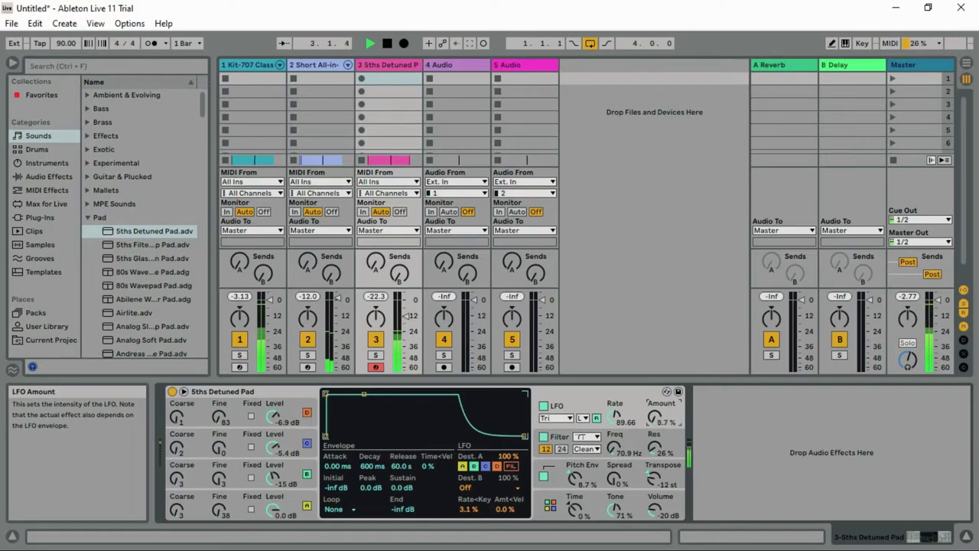
pyautogui.click(659, 418)
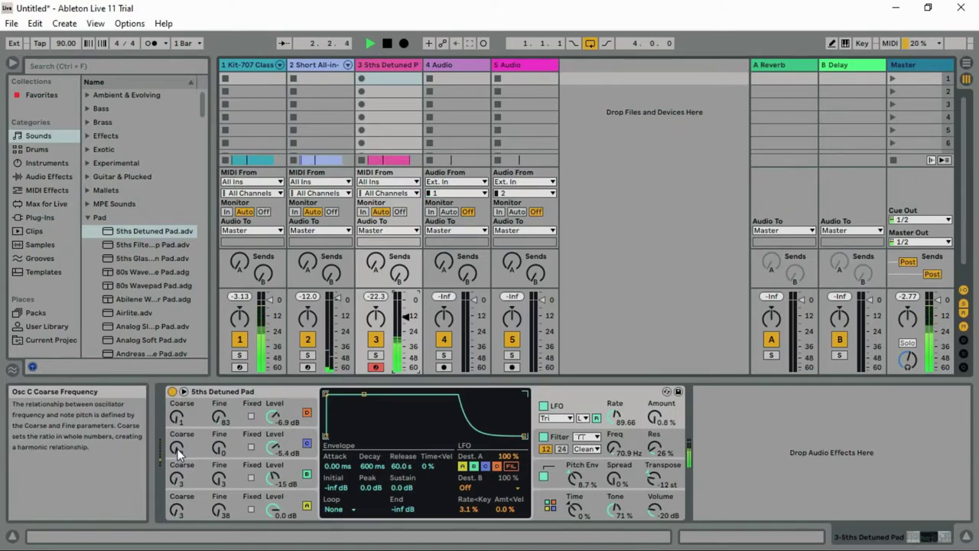
# - Set oscillator D's Coarse to 4 and try Coarse changes on oscillators C and B, ending at 2 and 3
pyautogui.click(177, 419)
pyautogui.moveTo(177, 417); pyautogui.dragTo(177, 432)
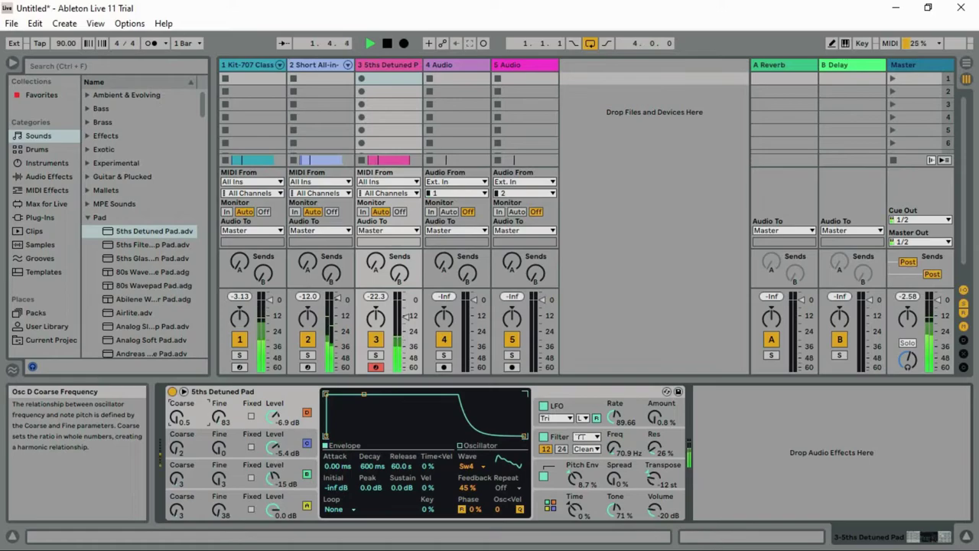
pyautogui.moveTo(177, 417); pyautogui.dragTo(177, 401)
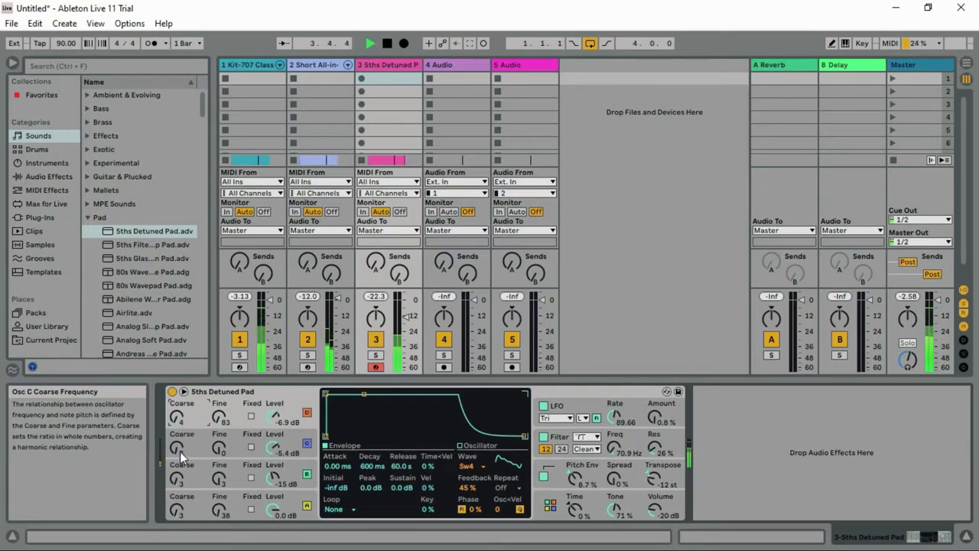
pyautogui.moveTo(180, 452); pyautogui.dragTo(180, 440)
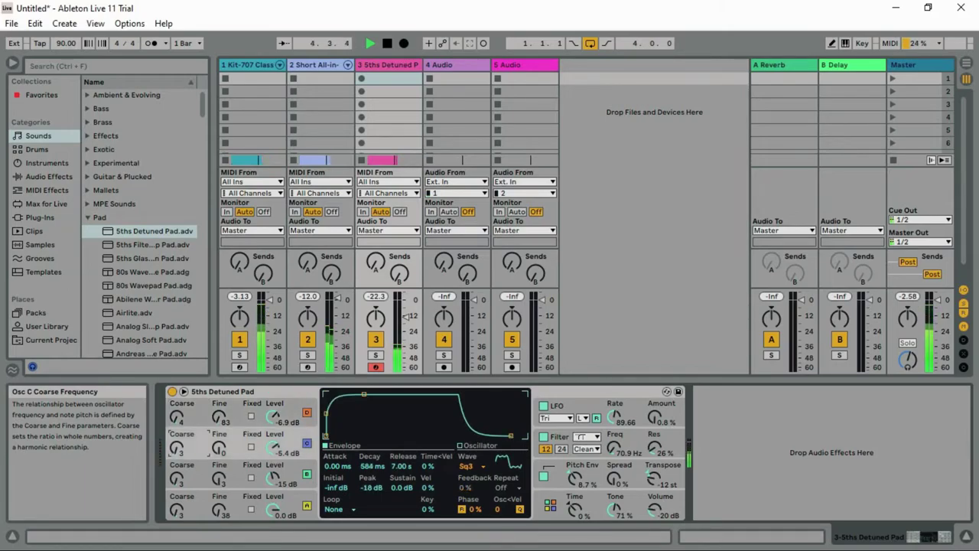
pyautogui.moveTo(179, 451); pyautogui.dragTo(180, 457)
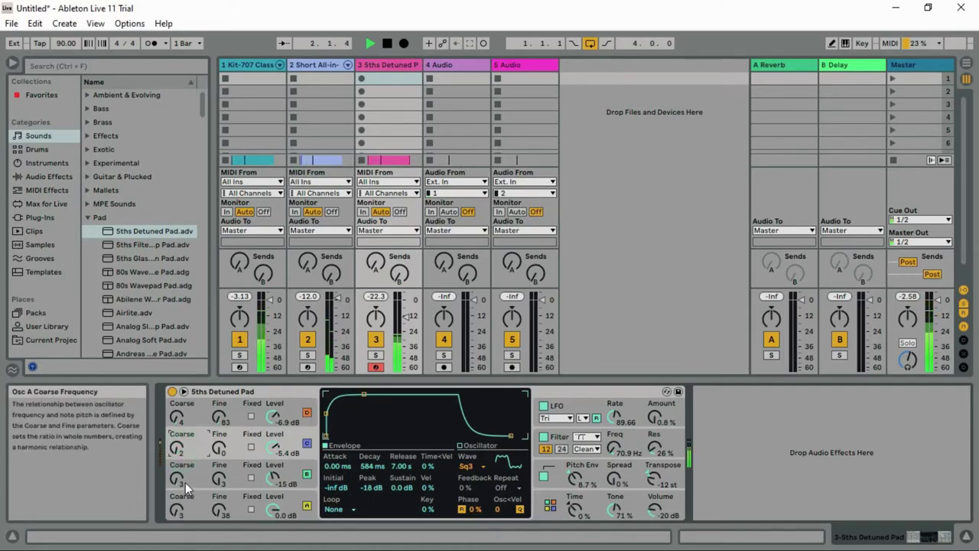
pyautogui.moveTo(177, 484); pyautogui.dragTo(177, 490)
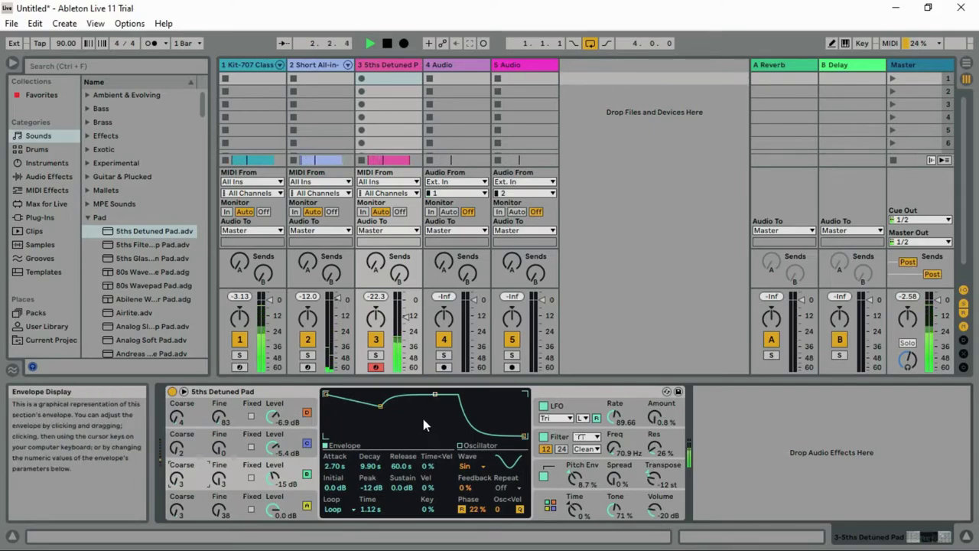
# - Set the pad's Pitch Envelope amount to -22% and its Spread to 1%
pyautogui.click(575, 479)
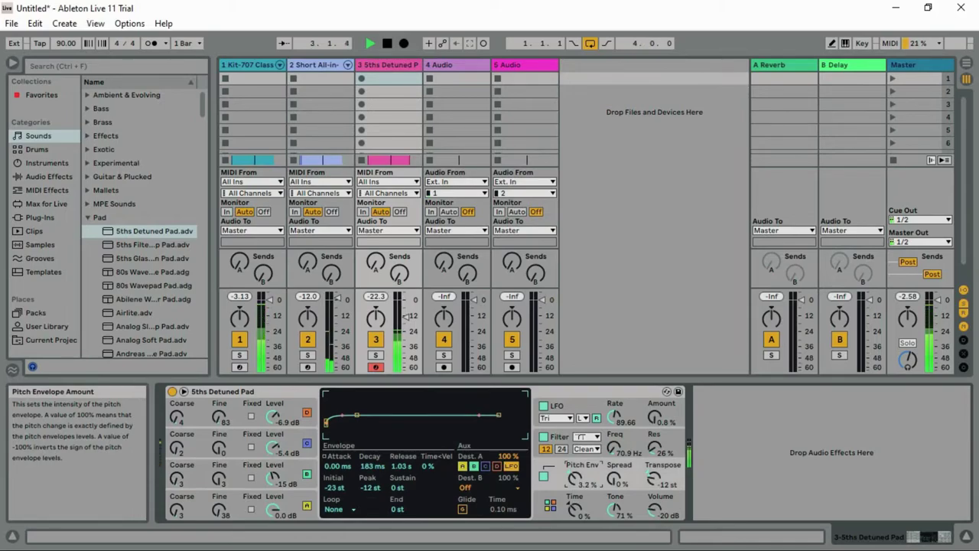
pyautogui.moveTo(576, 479); pyautogui.dragTo(574, 490)
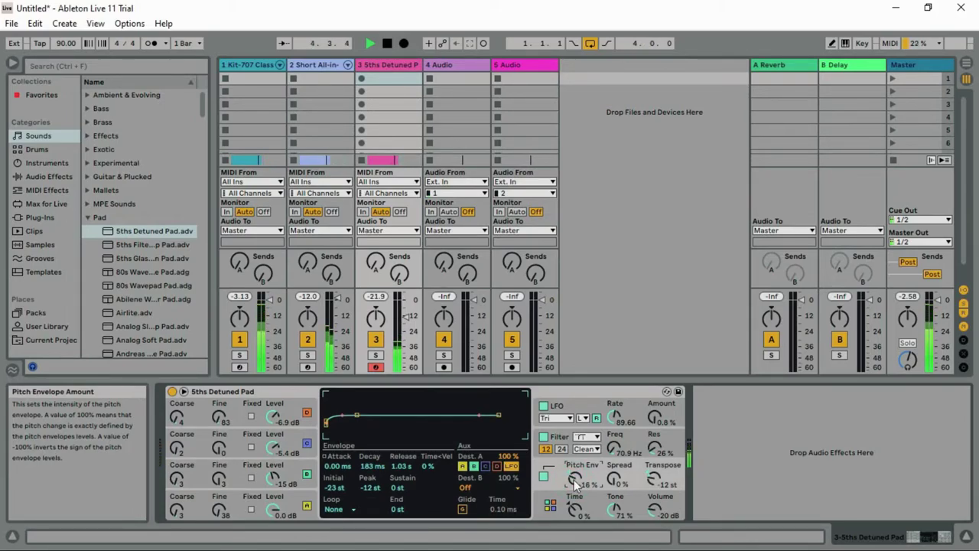
pyautogui.moveTo(573, 480); pyautogui.dragTo(576, 486)
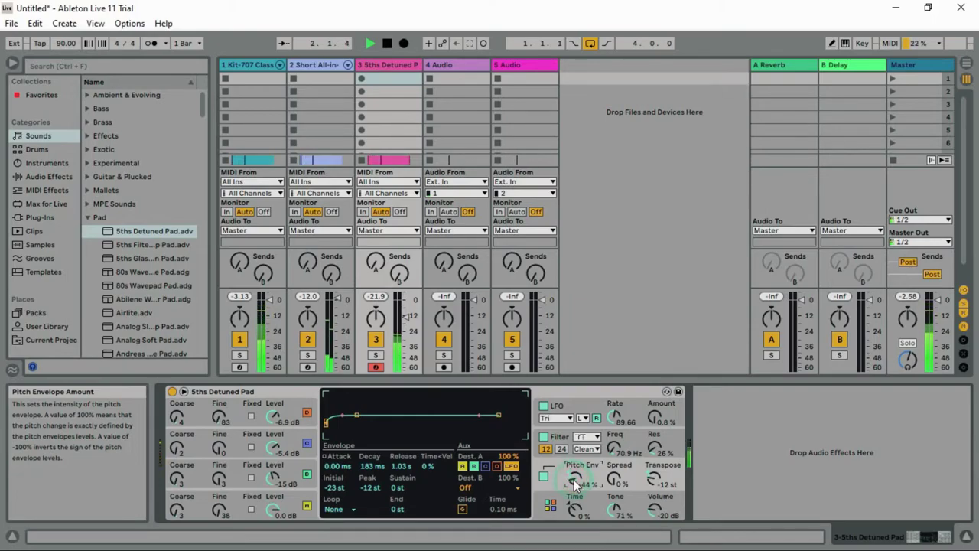
pyautogui.moveTo(614, 478); pyautogui.dragTo(613, 481)
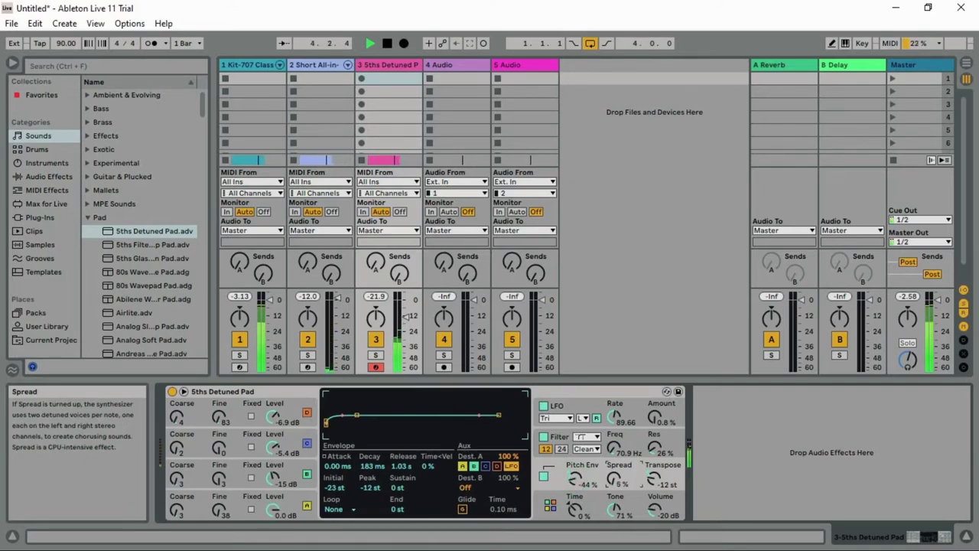
pyautogui.moveTo(613, 479); pyautogui.dragTo(613, 480)
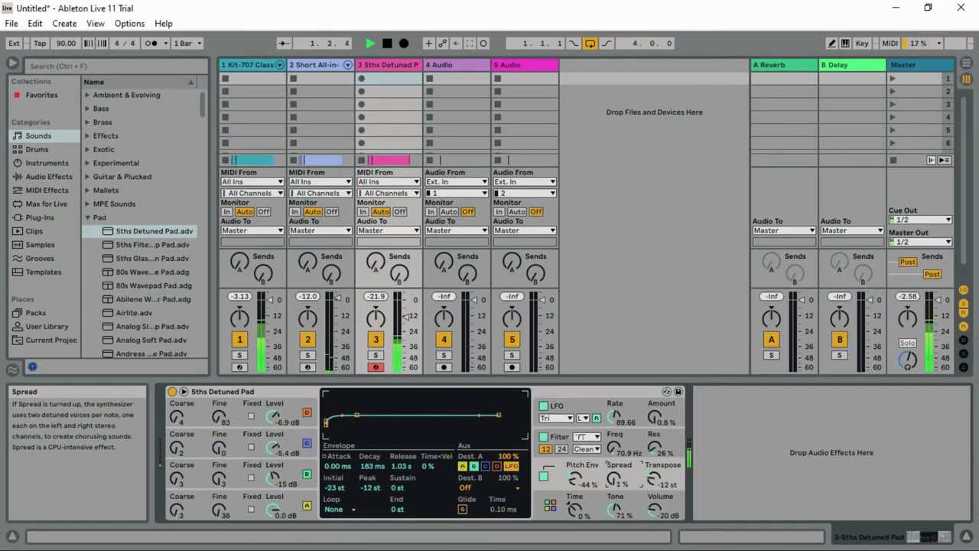
pyautogui.moveTo(585, 485); pyautogui.dragTo(584, 452)
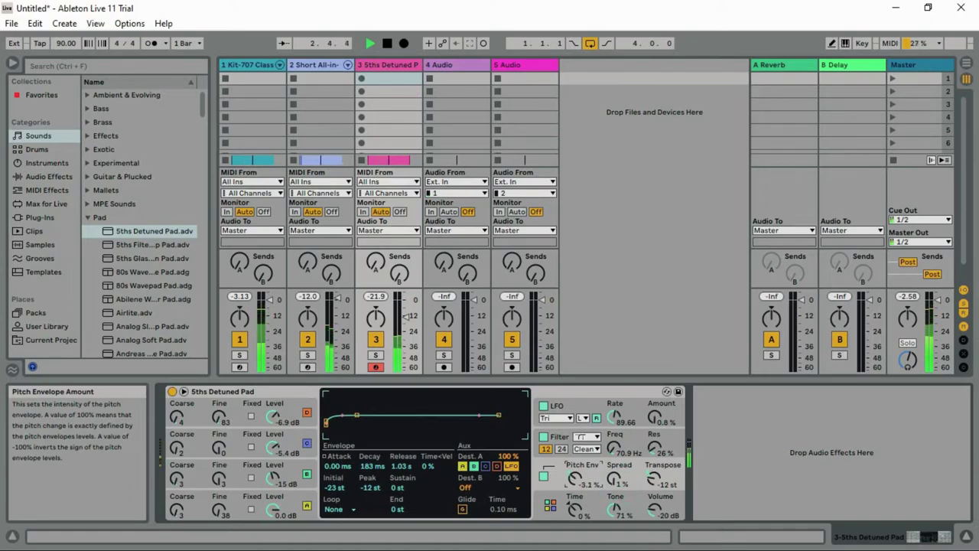
pyautogui.moveTo(585, 451); pyautogui.dragTo(585, 470)
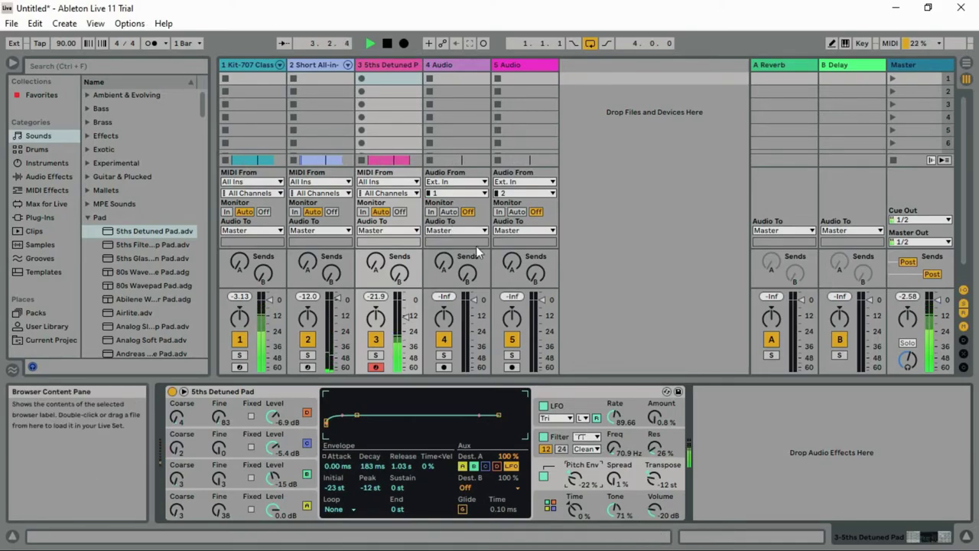
pyautogui.click(318, 64)
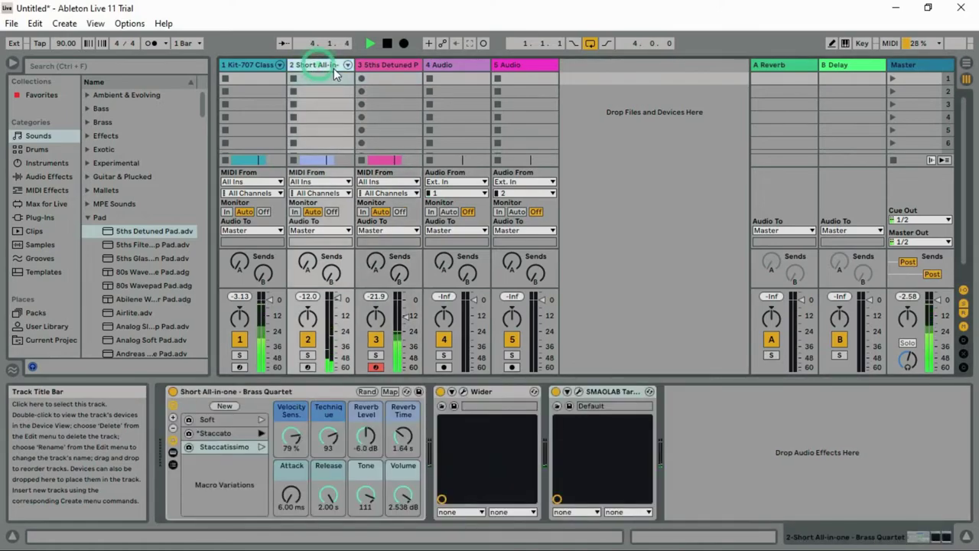
pyautogui.click(381, 61)
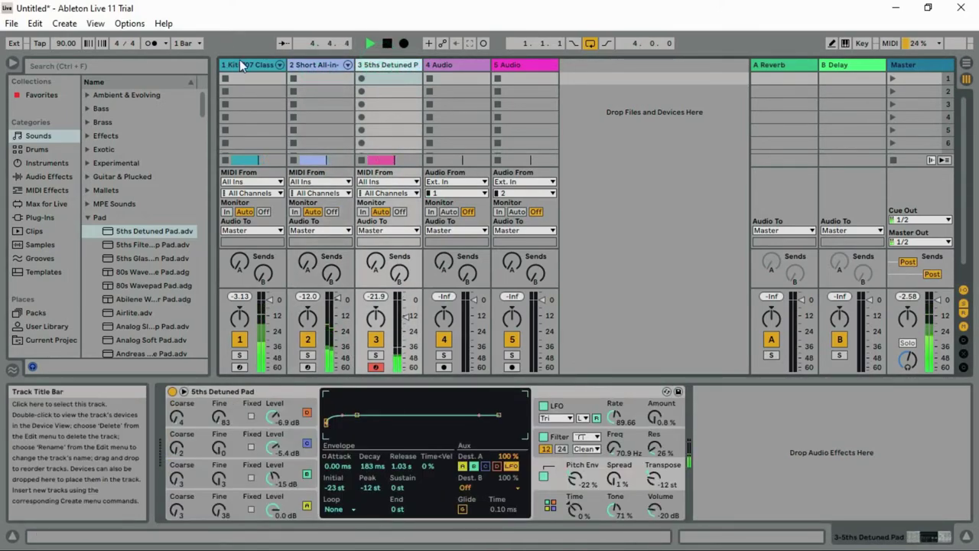
pyautogui.click(239, 61)
# - Add a MIDI track after the pad track, search the sounds for "bass" and load the Abdominal Bass preset on it
pyautogui.click(375, 66)
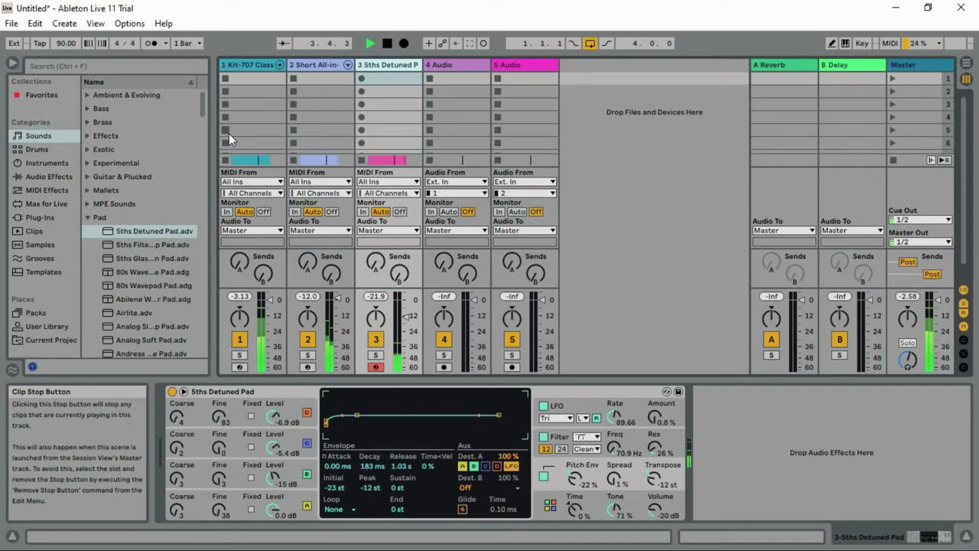
pyautogui.hotkey('ctrl', 'shift', 't')
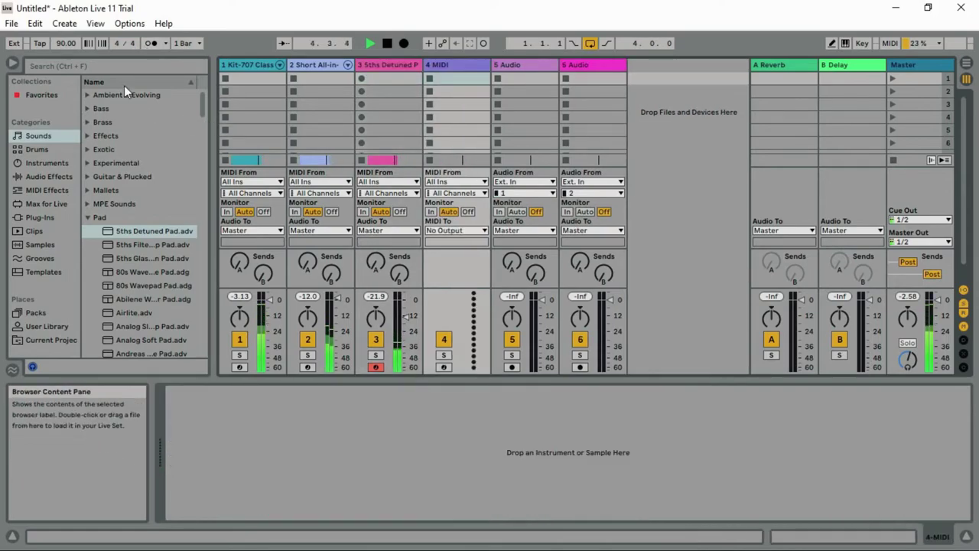
pyautogui.click(88, 68)
pyautogui.write('bass')
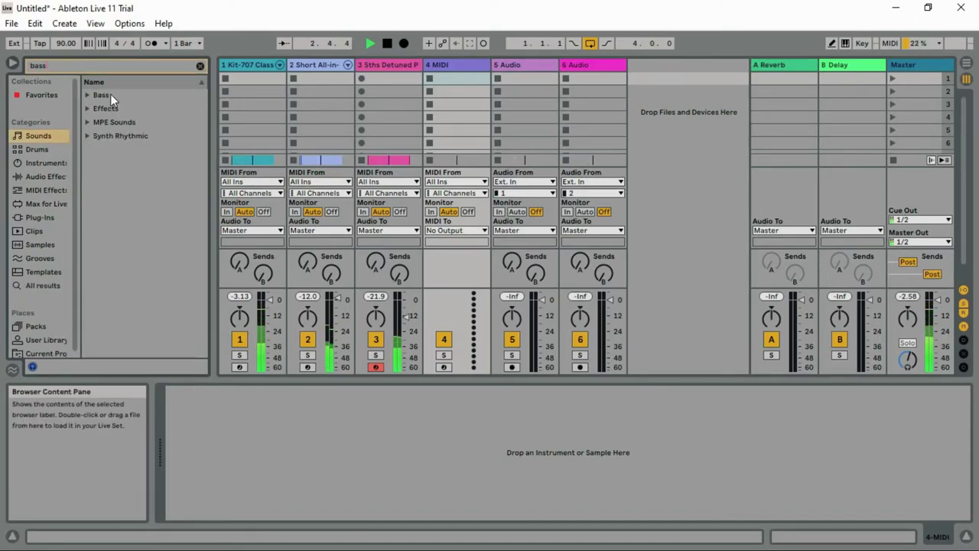
pyautogui.click(110, 94)
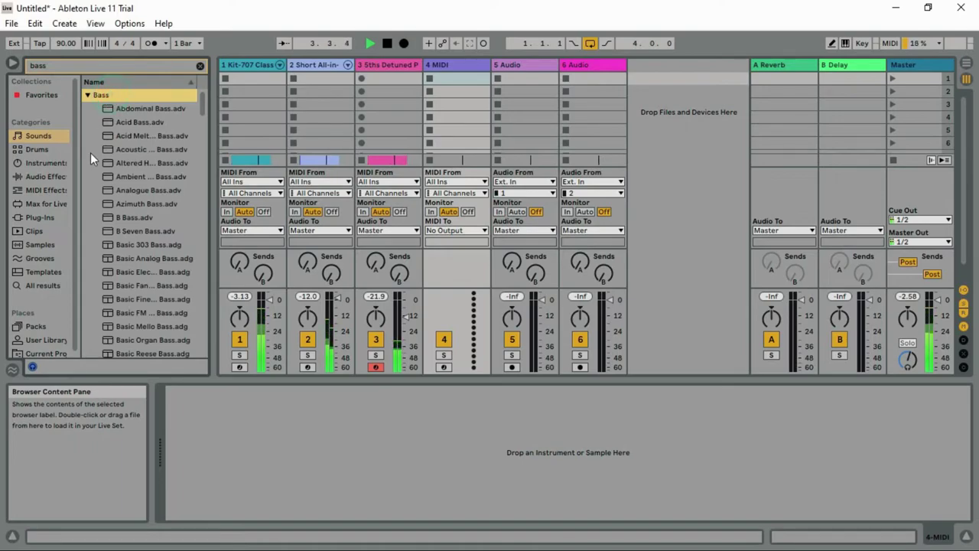
pyautogui.doubleClick(156, 112)
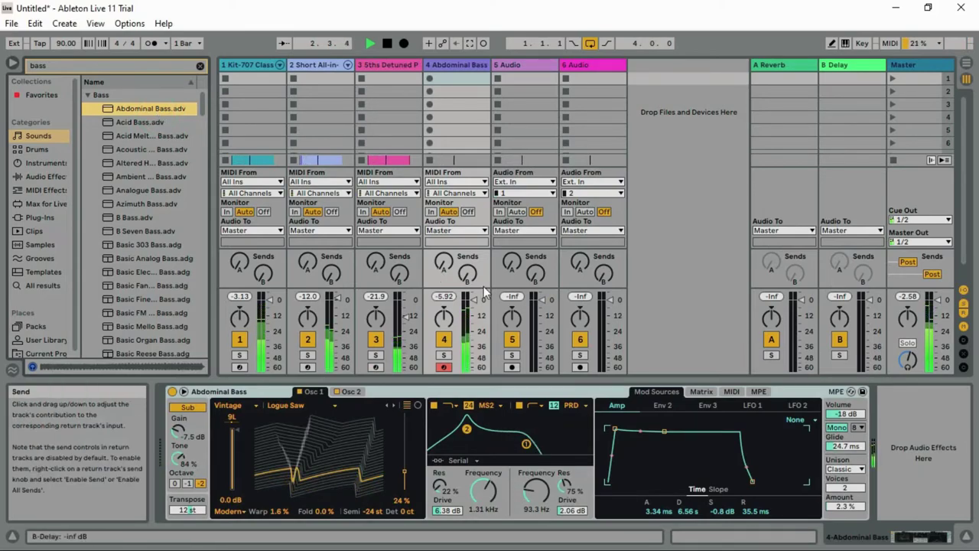
# - Lower the bass track's volume to -17 dB and replace its preset with Basic Sub Boom, found by searching for "sub"
pyautogui.moveTo(475, 300); pyautogui.dragTo(475, 324)
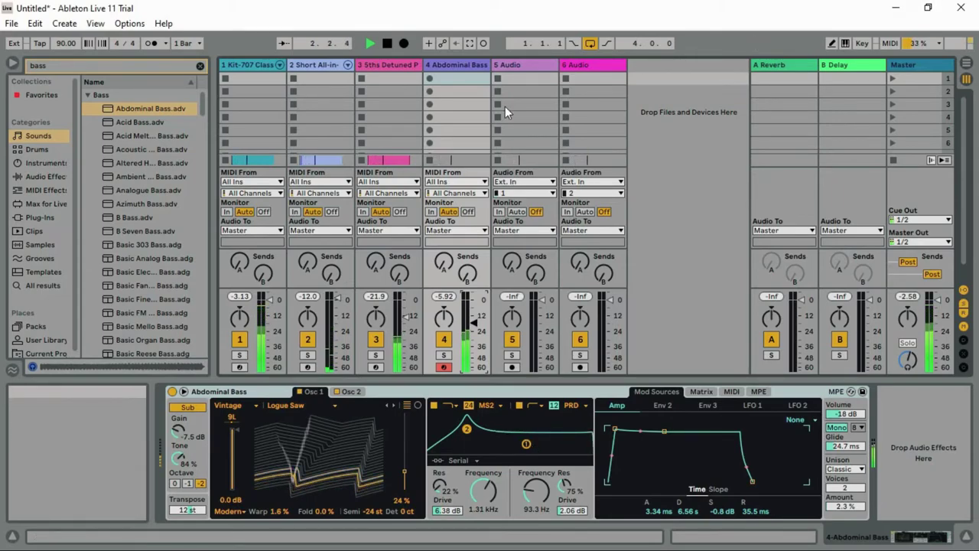
pyautogui.click(202, 65)
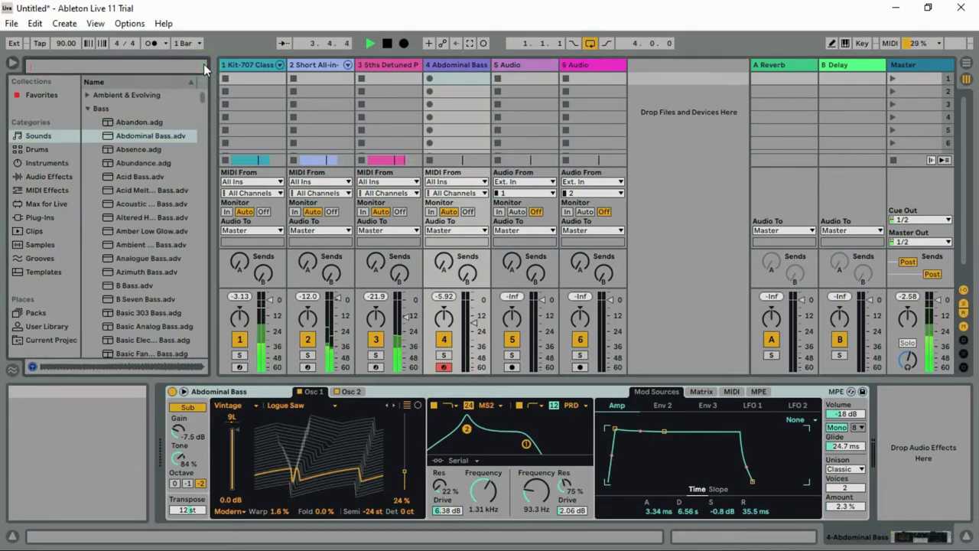
pyautogui.write('sub')
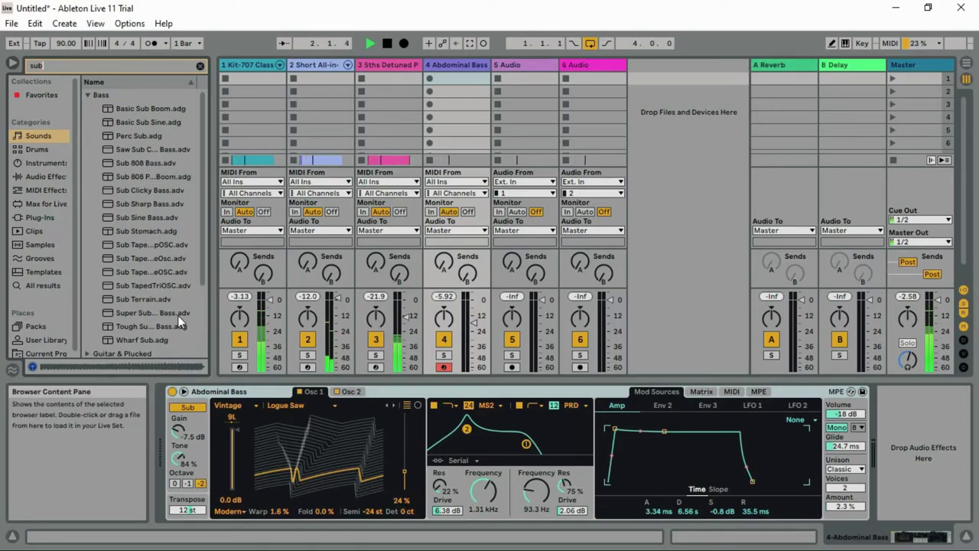
pyautogui.doubleClick(170, 112)
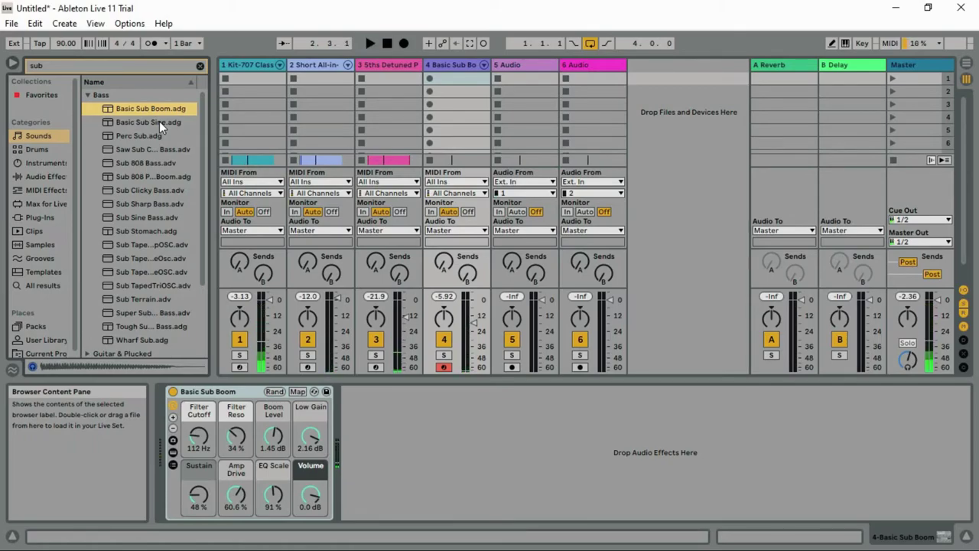
# - Play the loop to audition the Basic Sub Boom bass against the drums, brass and pad
pyautogui.press('space')
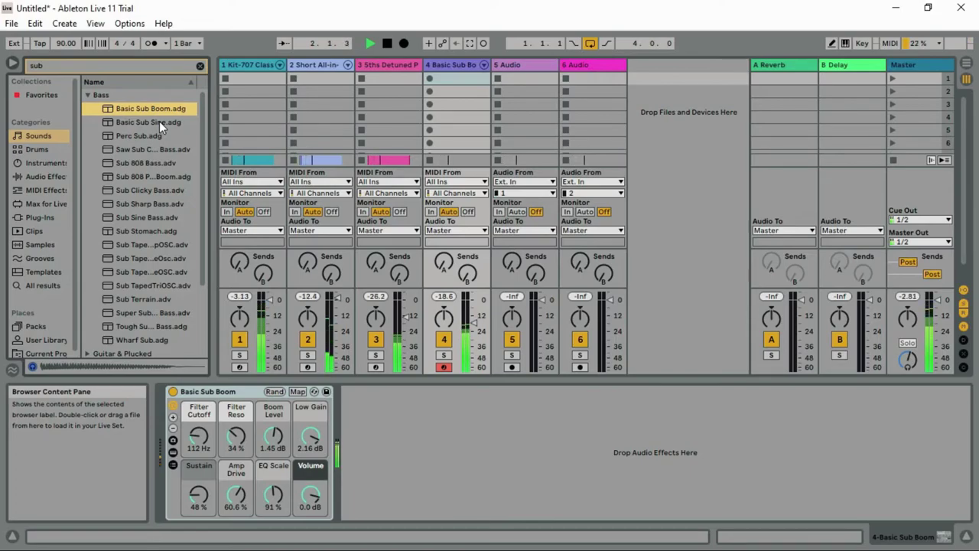
pyautogui.press('space')
pyautogui.press('space')
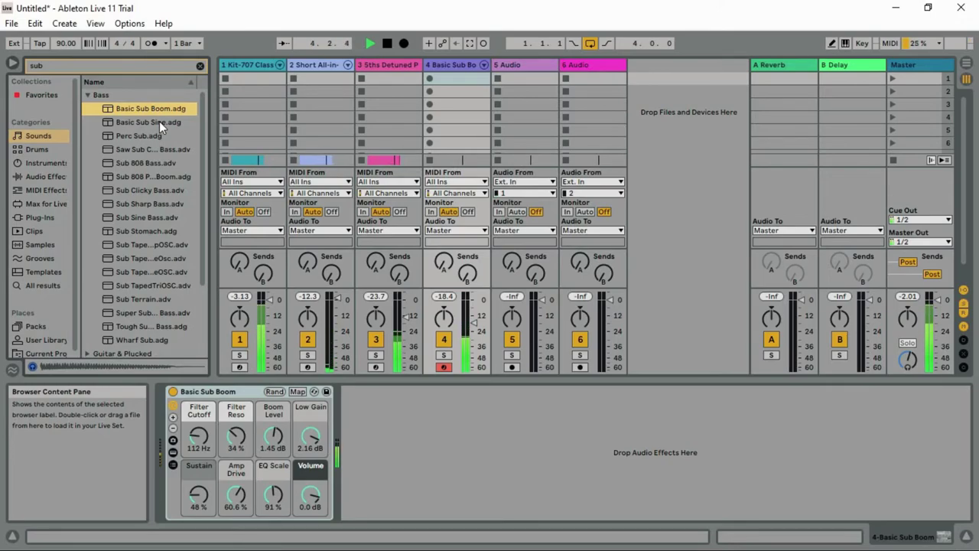
pyautogui.press('space')
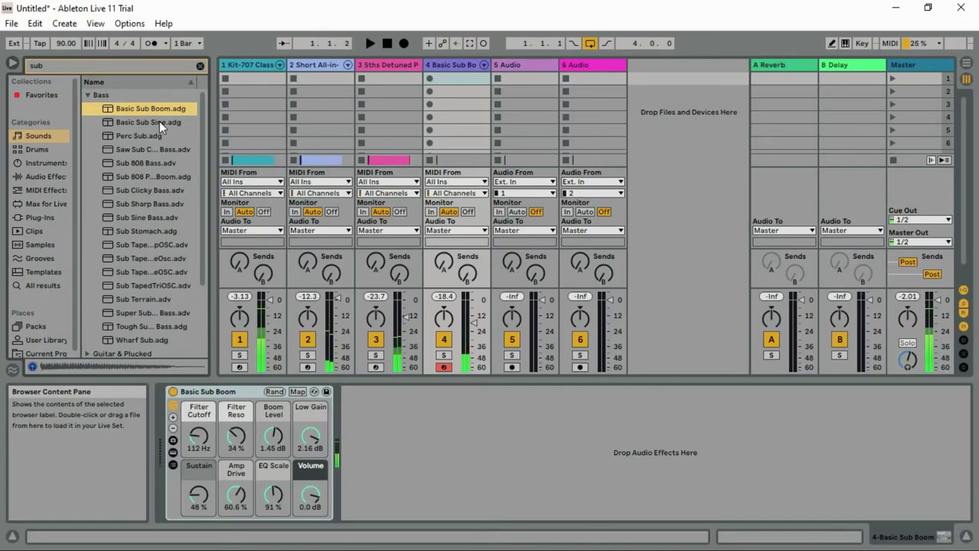
# - Switch to the Arrangement and record a short Basic Sub Boom take from the start of bar 1
pyautogui.press('Tab')
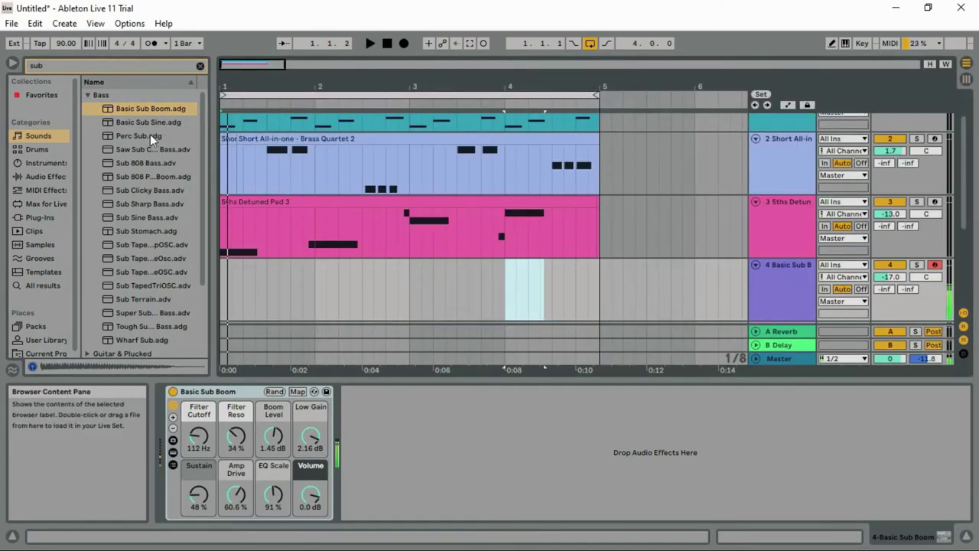
pyautogui.click(496, 201)
pyautogui.press('space')
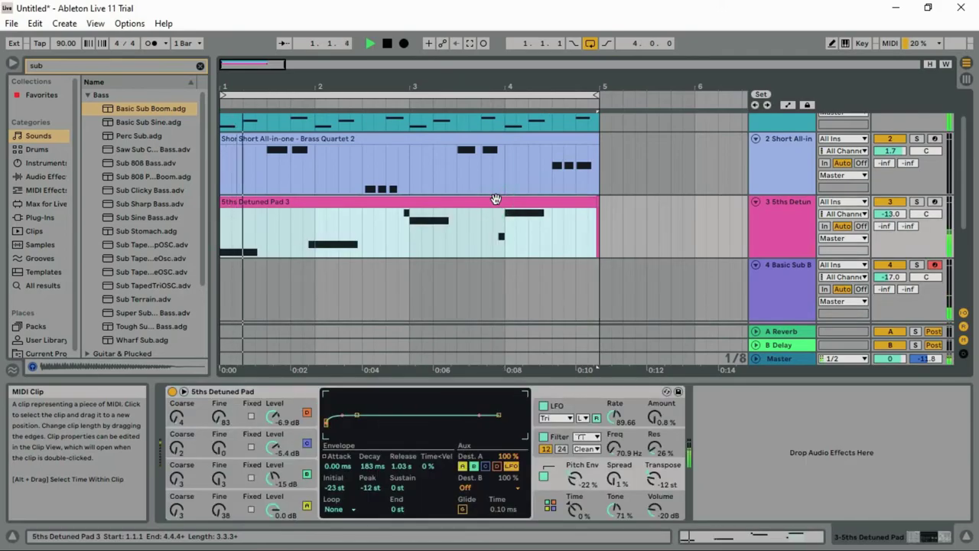
pyautogui.click(405, 43)
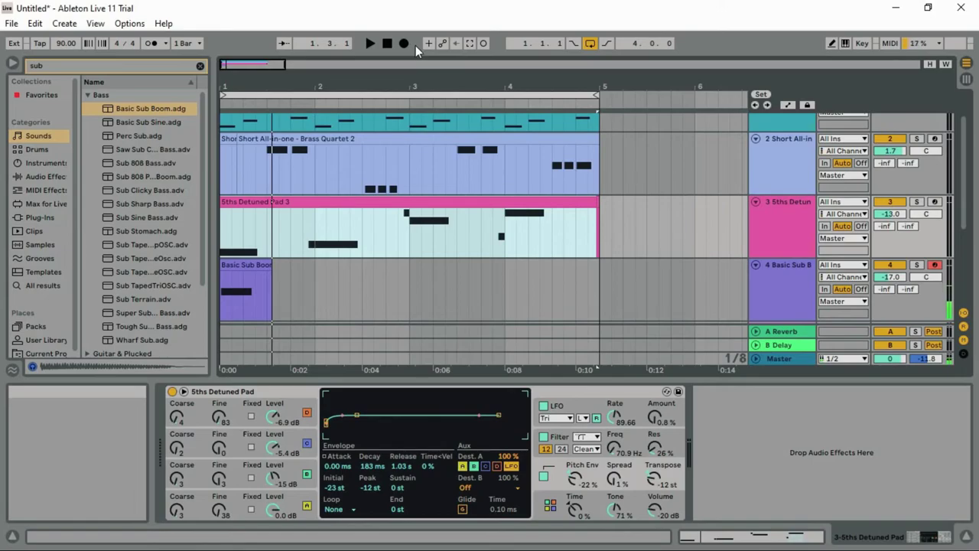
# - Record a full four-bar Basic Sub Boom bassline over the short take from the start of bar 1
pyautogui.click(403, 45)
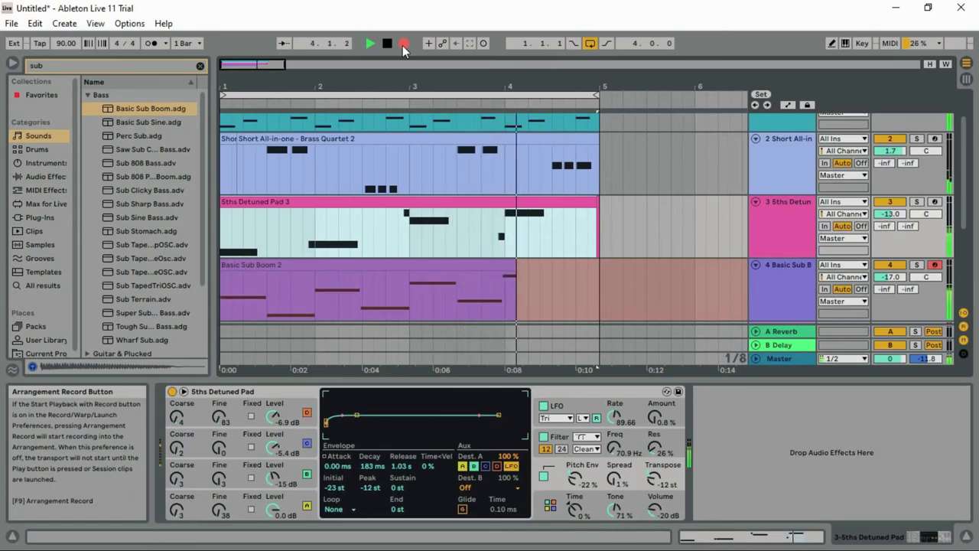
pyautogui.click(403, 43)
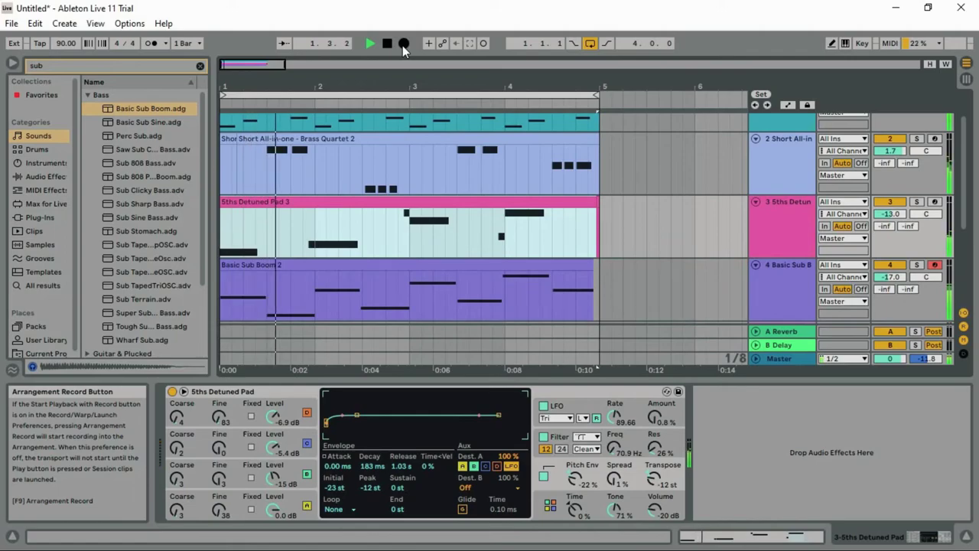
# - Extend the recorded Basic Sub Boom clip and its last note to the start of bar 5
pyautogui.moveTo(259, 64)
pyautogui.mouseDown()
pyautogui.moveTo(268, 96)
pyautogui.moveTo(255, 64)
pyautogui.mouseUp()
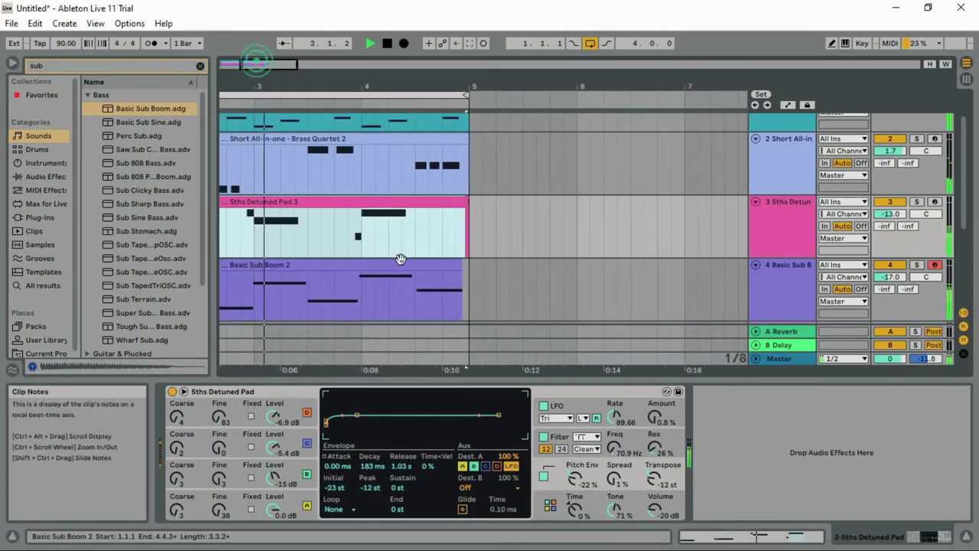
pyautogui.click(398, 267)
pyautogui.doubleClick(399, 267)
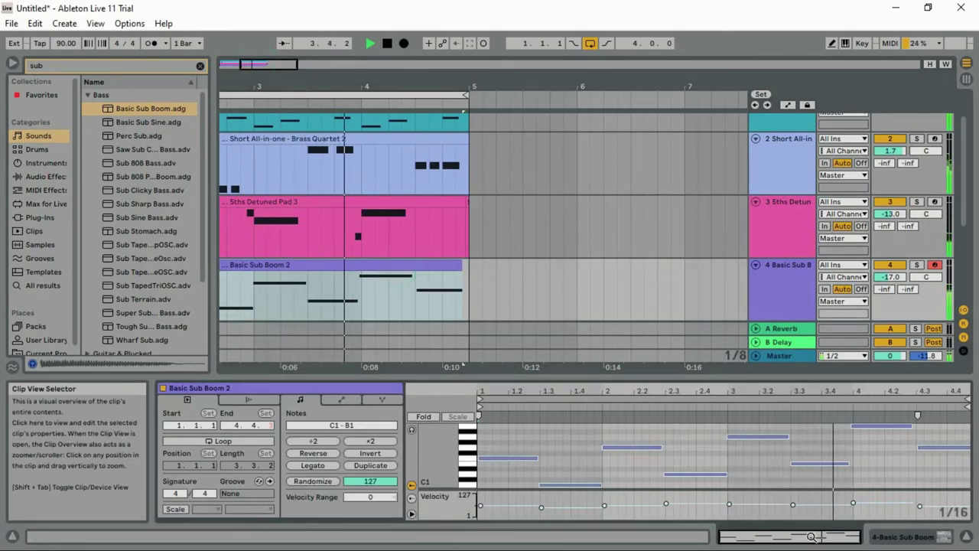
pyautogui.moveTo(753, 537); pyautogui.dragTo(753, 541)
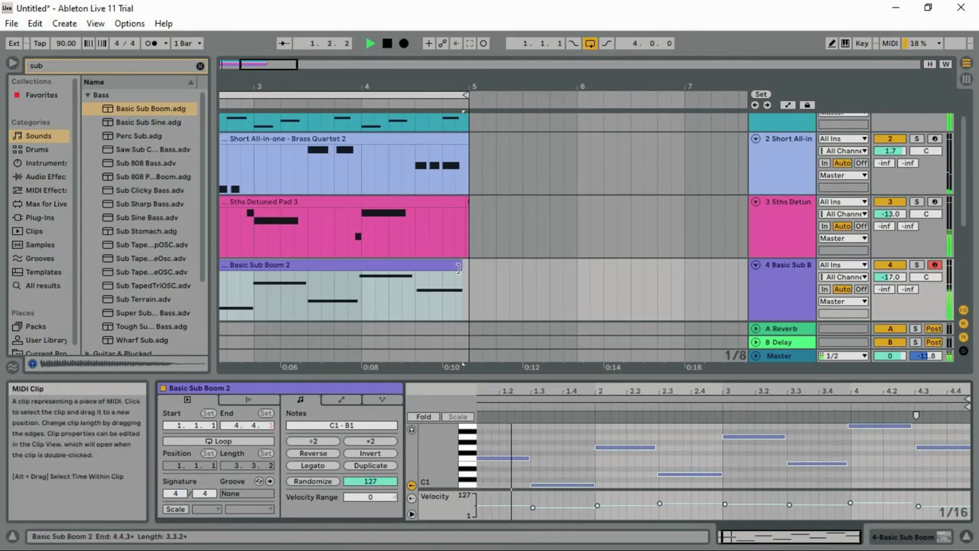
pyautogui.moveTo(459, 265); pyautogui.dragTo(469, 265)
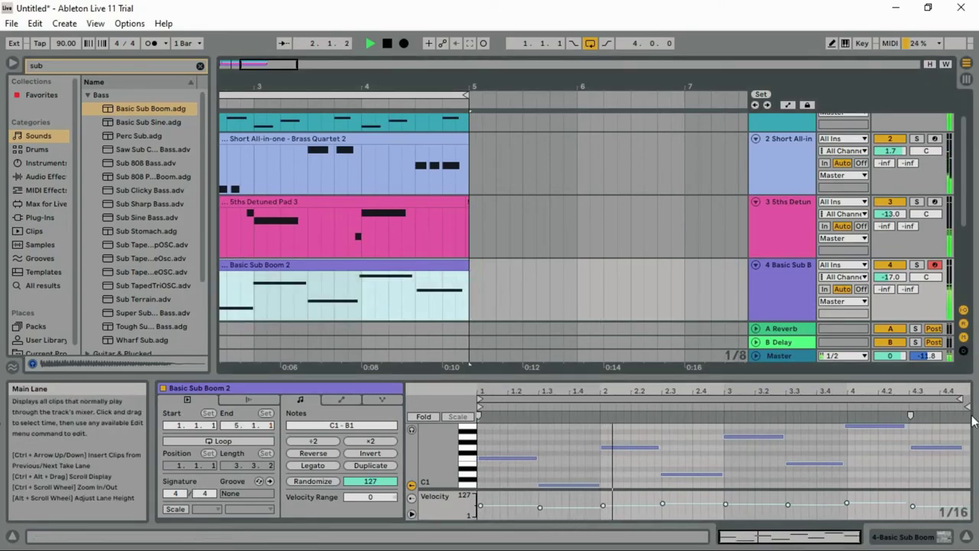
pyautogui.click(962, 448)
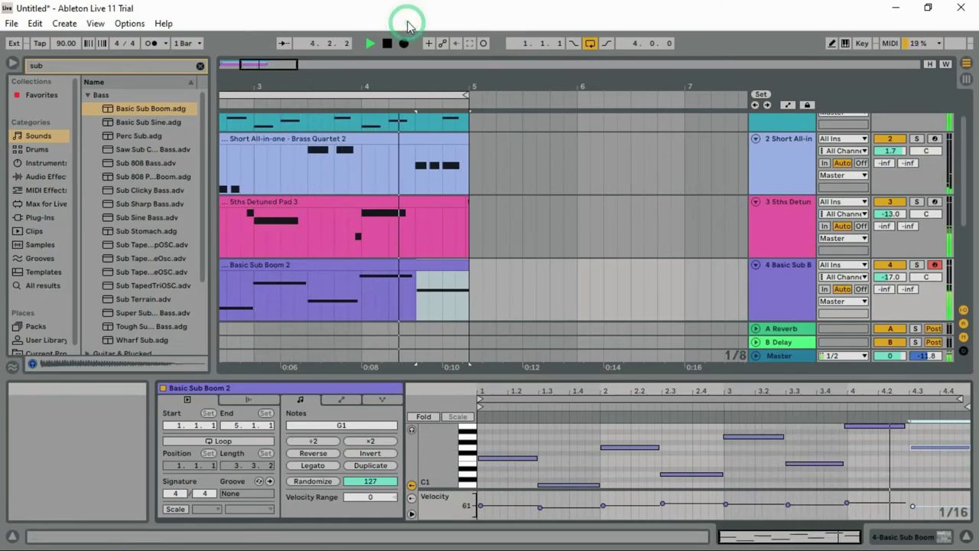
# - Show the bass track's device in the Session view and set Boom Level to -0.29 dB and Low Gain to 1.70 dB
pyautogui.press('Tab')
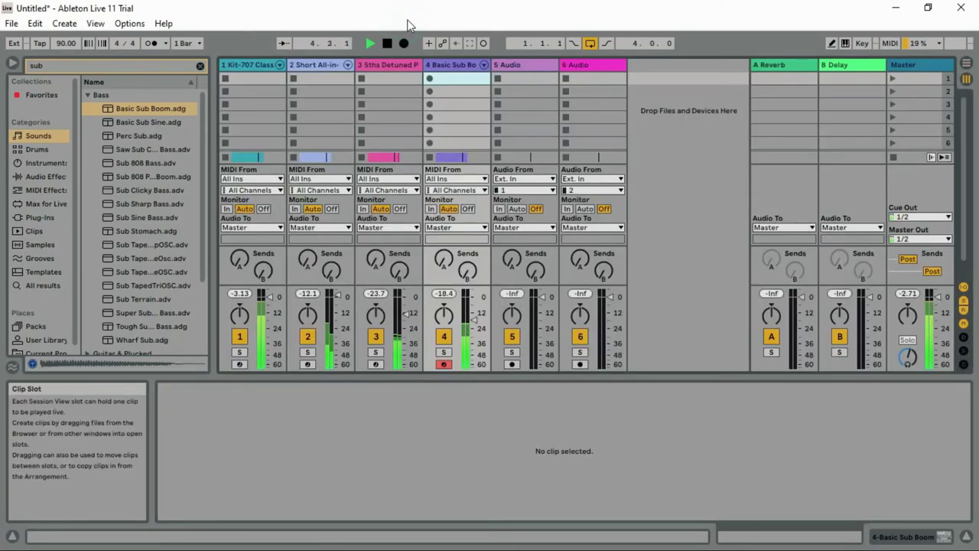
pyautogui.click(468, 64)
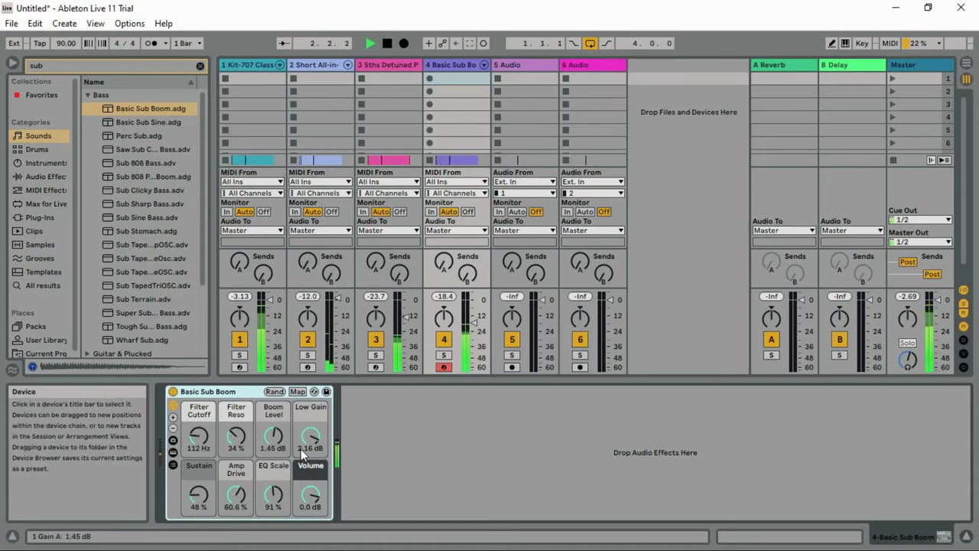
pyautogui.moveTo(271, 445); pyautogui.dragTo(310, 429)
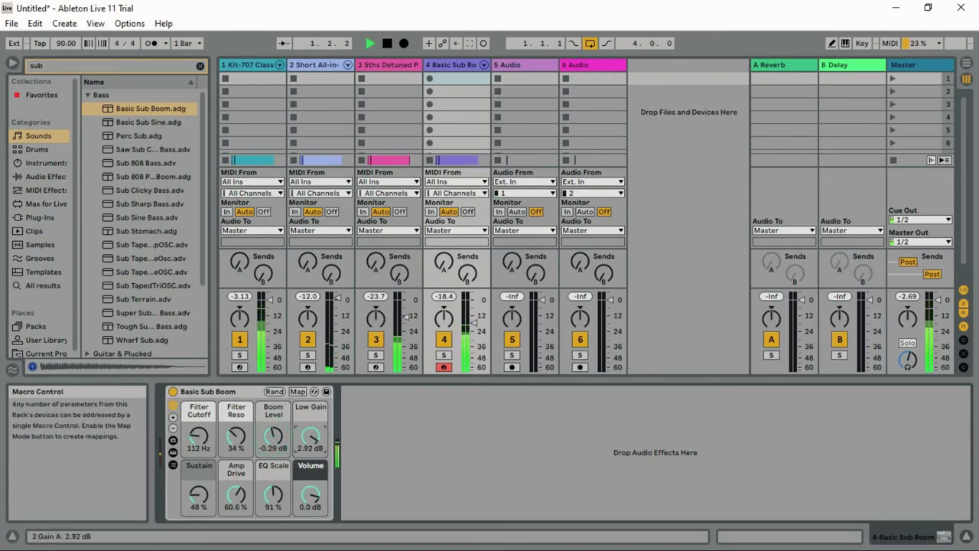
pyautogui.moveTo(310, 436); pyautogui.dragTo(310, 444)
# - Set the Basic Sub Boom rack's Filter Cutoff to 154 Hz while the loop plays
pyautogui.moveTo(198, 437); pyautogui.dragTo(198, 434)
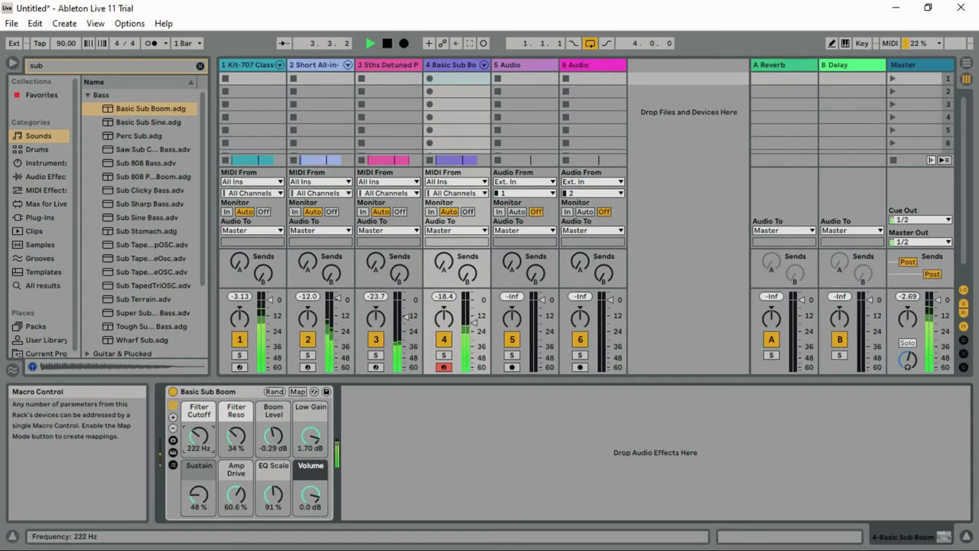
pyautogui.moveTo(199, 436); pyautogui.dragTo(198, 440)
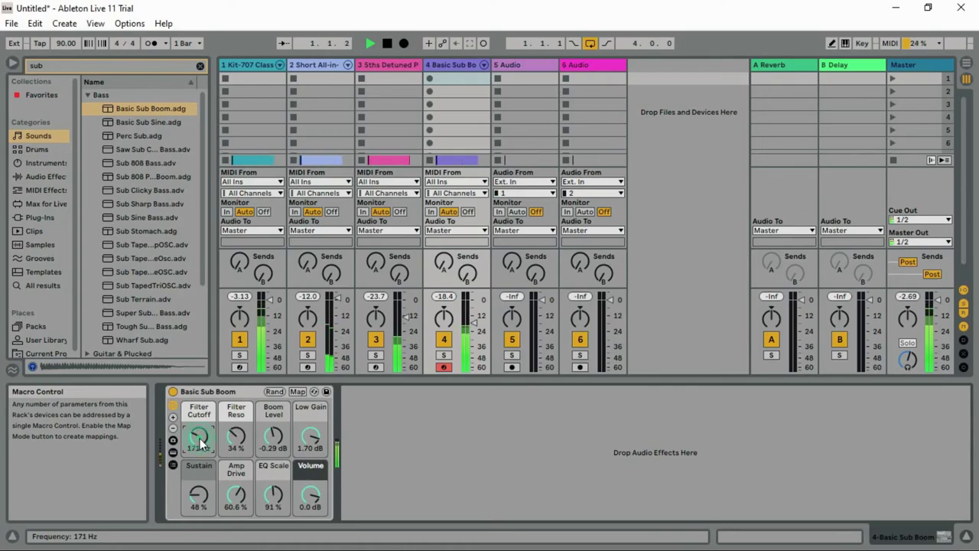
pyautogui.moveTo(199, 438); pyautogui.dragTo(200, 449)
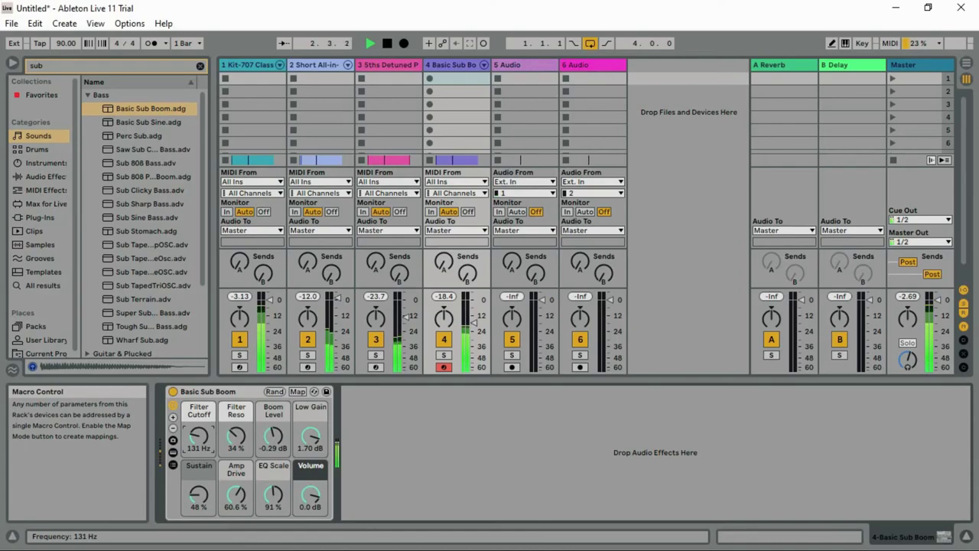
pyautogui.moveTo(200, 448); pyautogui.dragTo(200, 447)
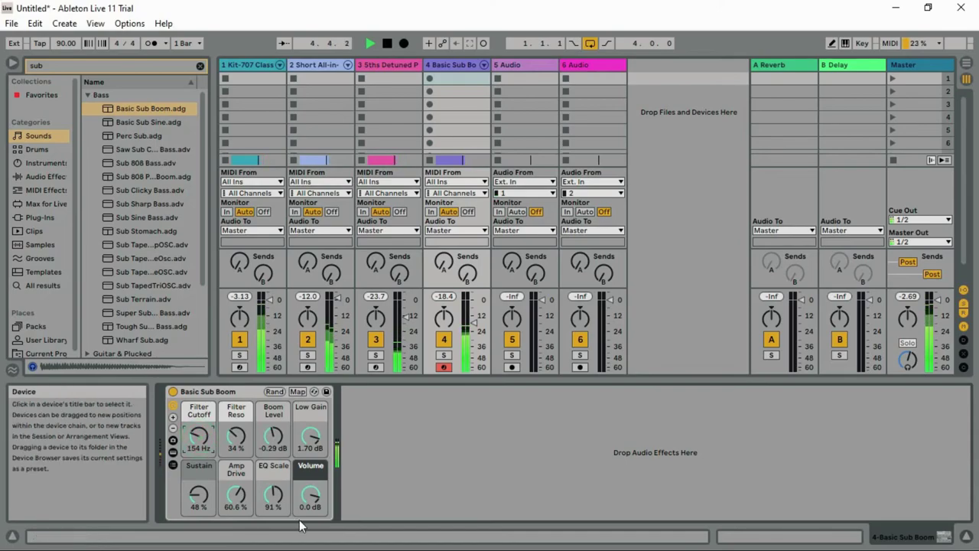
# - Set the Basic Sub Boom rack's Sustain to 53 % and EQ Scale to 145 %, and stop playback
pyautogui.moveTo(202, 495); pyautogui.dragTo(202, 478)
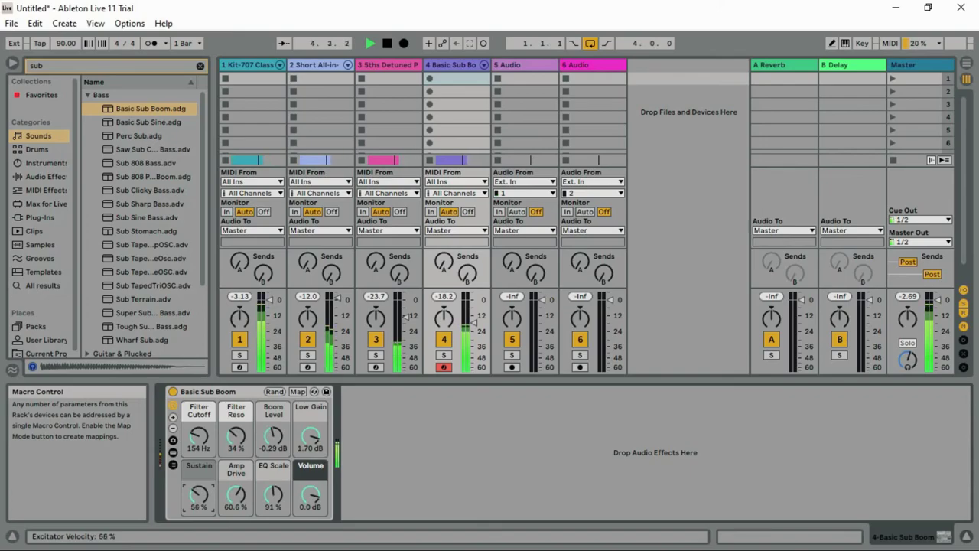
pyautogui.moveTo(273, 495); pyautogui.dragTo(273, 489)
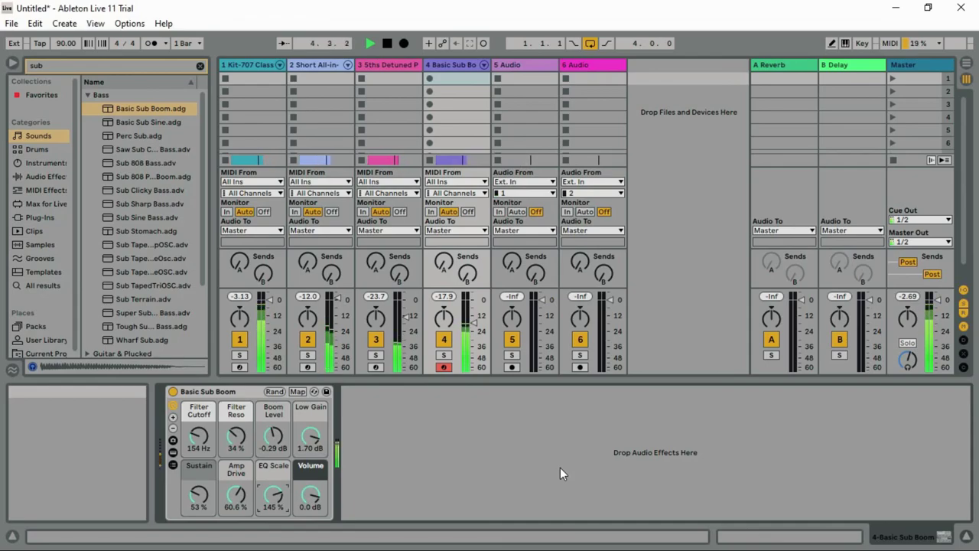
pyautogui.press('space')
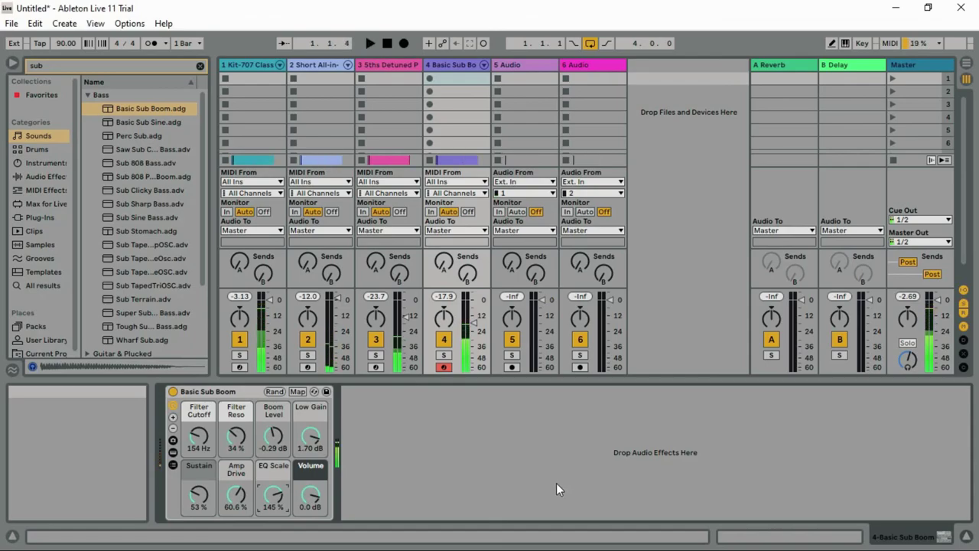